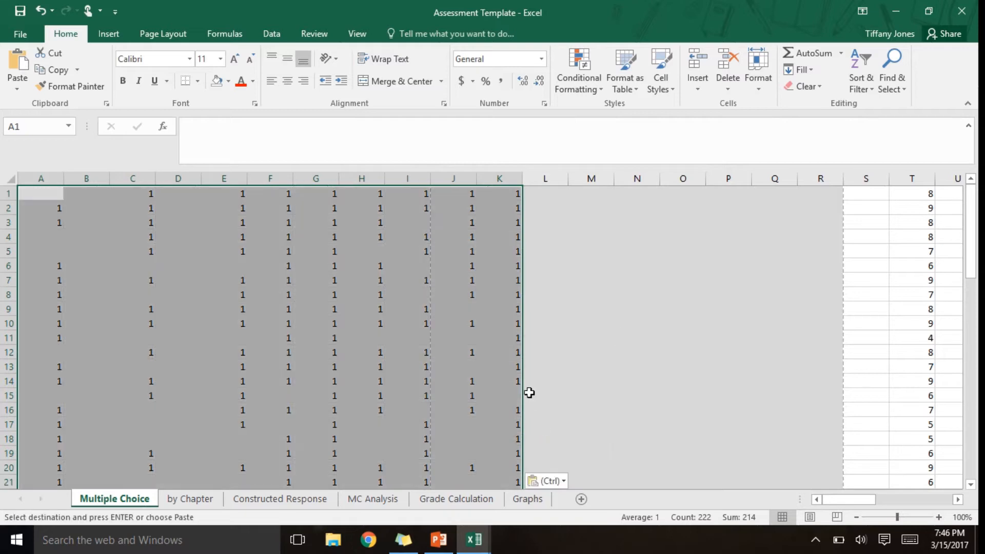
- Look over the student answer marks in column A of the Multiple Choice sheet, ending at cell A1
{"action": "left_click", "coordinate": [501, 380]}
{"action": "key", "text": "Left"}
{"action": "key", "text": "Left"}
{"action": "key", "text": "Left"}
{"action": "key", "text": "Left"}
{"action": "key", "text": "Left"}
{"action": "key", "text": "Left"}
{"action": "key", "text": "Left"}
{"action": "key", "text": "Left"}
{"action": "key", "text": "Left"}
{"action": "key", "text": "Left"}
{"action": "key", "text": "Up"}
{"action": "key", "text": "Up"}
{"action": "key", "text": "Up"}
{"action": "key", "text": "Up"}
{"action": "key", "text": "Up"}
{"action": "key", "text": "Up"}
{"action": "key", "text": "Up"}
{"action": "key", "text": "Up"}
{"action": "key", "text": "Up"}
{"action": "key", "text": "Up"}
{"action": "key", "text": "Up"}
{"action": "key", "text": "Up"}
{"action": "key", "text": "Up"}
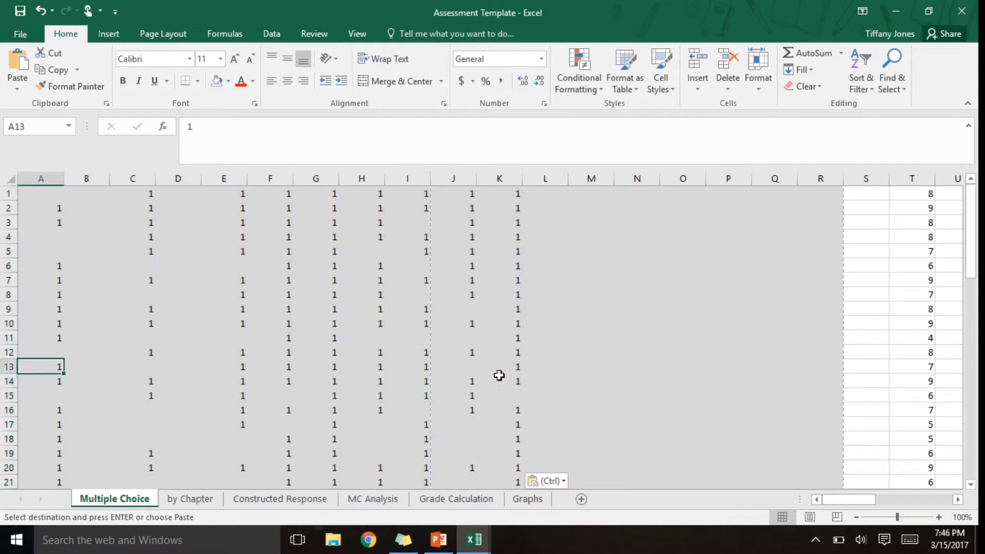
{"action": "key", "text": "Down"}
{"action": "key", "text": "Down"}
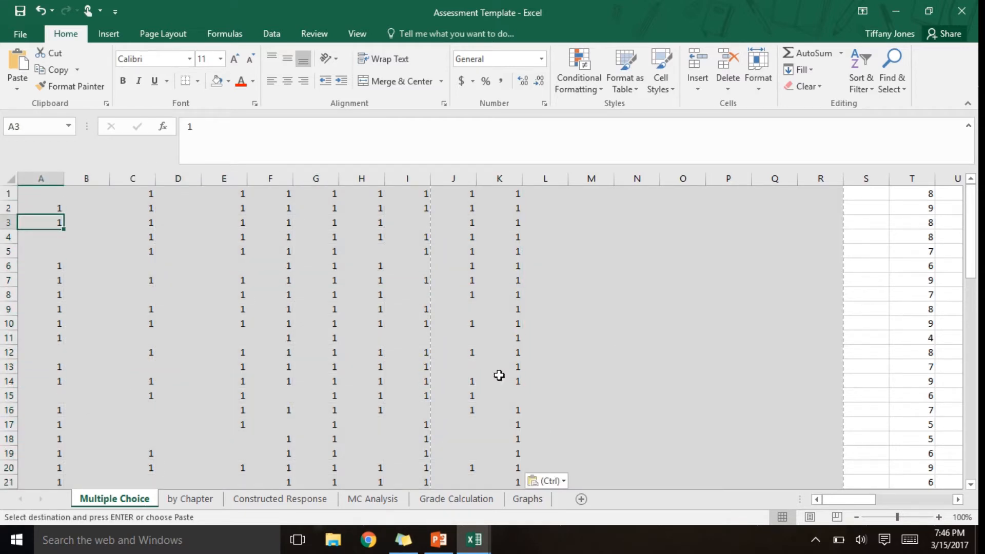
{"action": "key", "text": "Down"}
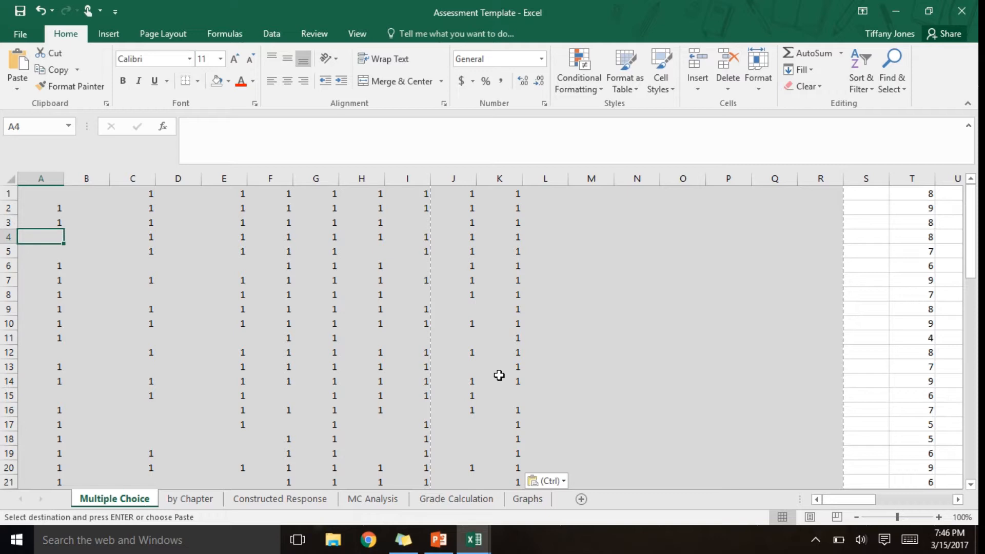
{"action": "key", "text": "Up"}
{"action": "key", "text": "Up"}
{"action": "key", "text": "Up"}
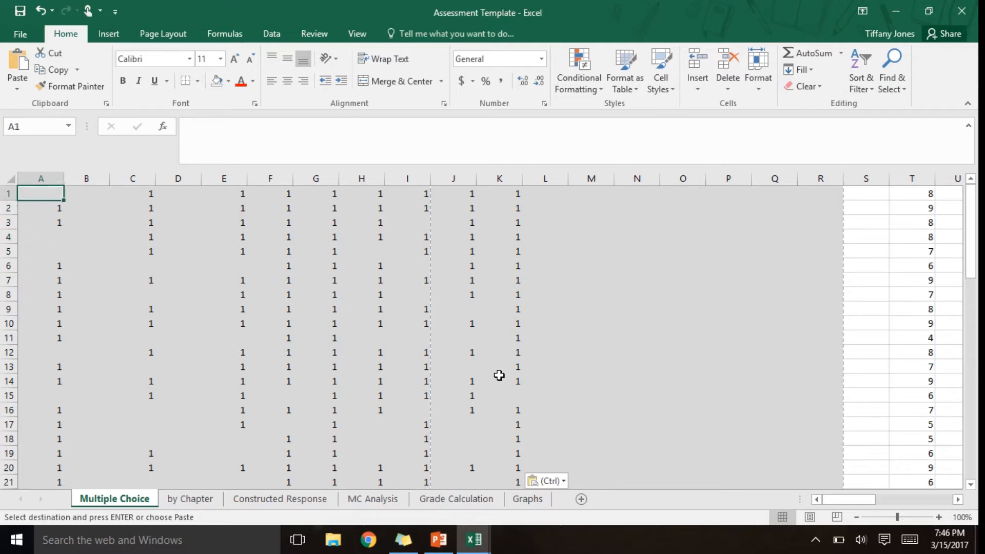
- Review the row 1 formulas for the number correct, number incorrect and percent incorrect in cells T1, U1 and V1
{"action": "key", "text": "Right"}
{"action": "key", "text": "Right"}
{"action": "key", "text": "Right"}
{"action": "key", "text": "Right"}
{"action": "key", "text": "Right"}
{"action": "key", "text": "Right"}
{"action": "key", "text": "Right"}
{"action": "key", "text": "Right"}
{"action": "key", "text": "Right"}
{"action": "key", "text": "Right"}
{"action": "key", "text": "Right"}
{"action": "key", "text": "Right"}
{"action": "key", "text": "Right"}
{"action": "key", "text": "Right"}
{"action": "key", "text": "Right"}
{"action": "key", "text": "Right"}
{"action": "key", "text": "Right"}
{"action": "key", "text": "Right"}
{"action": "key", "text": "Right"}
{"action": "key", "text": "Right"}
{"action": "key", "text": "Right"}
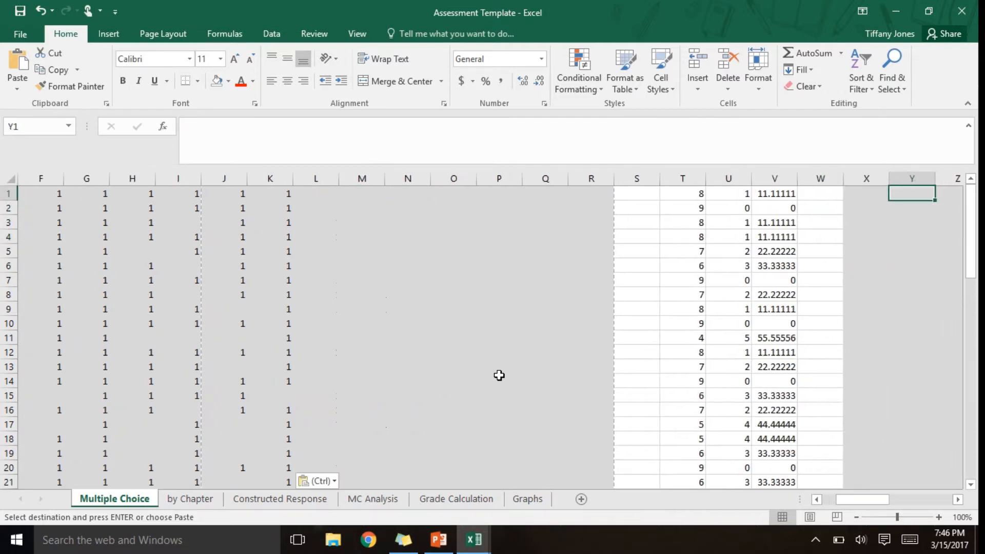
{"action": "key", "text": "Left"}
{"action": "key", "text": "Down"}
{"action": "key", "text": "Up"}
{"action": "key", "text": "Left"}
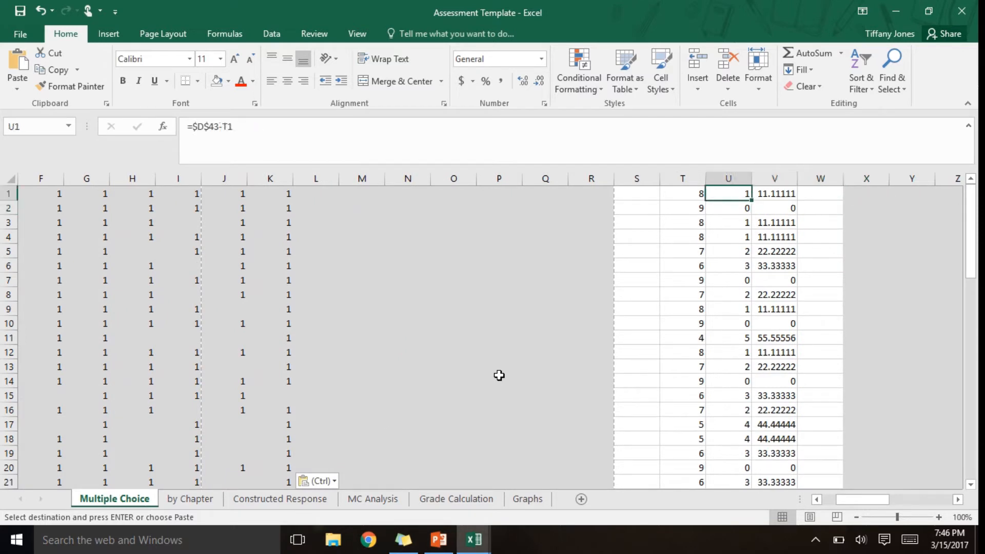
{"action": "key", "text": "Left"}
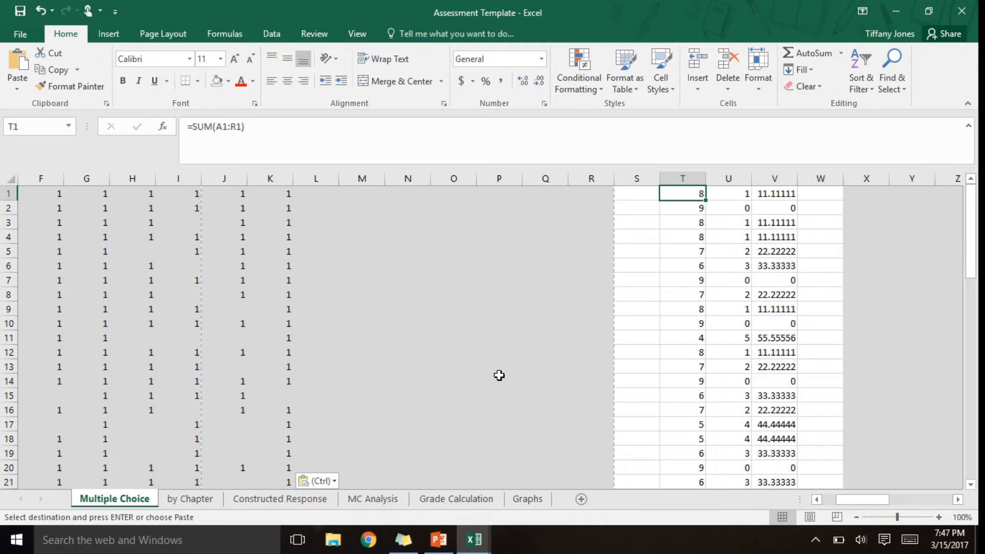
{"action": "key", "text": "Right"}
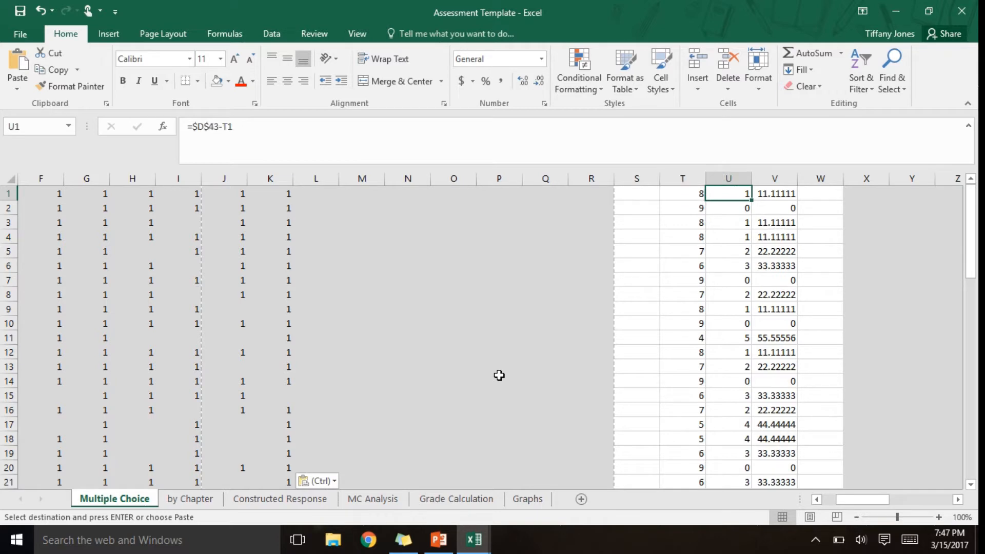
{"action": "key", "text": "Right"}
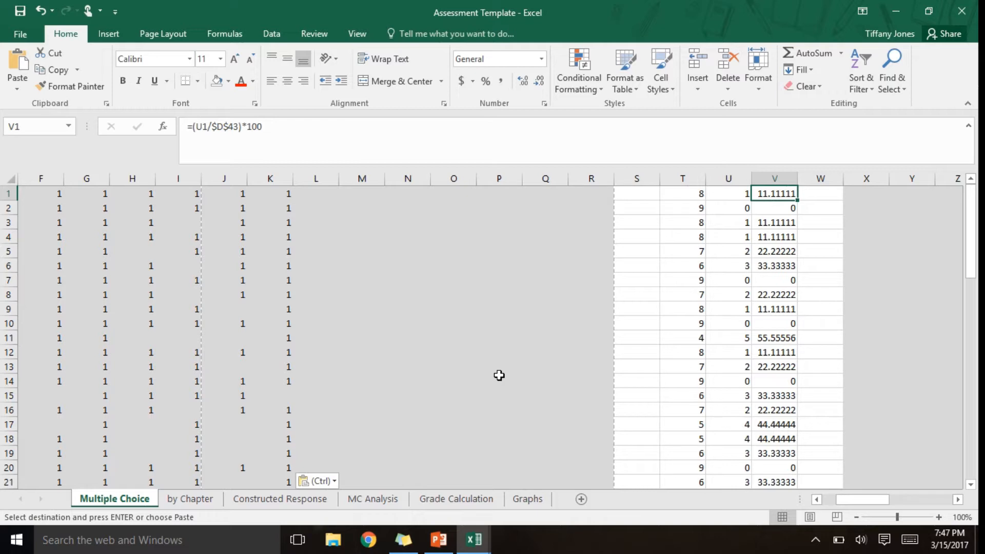
- Examine the percent incorrect values down column V, checking the red-highlighted questions in rows 29 and 32
{"action": "key", "text": "Down"}
{"action": "key", "text": "Down"}
{"action": "key", "text": "Down"}
{"action": "key", "text": "Down"}
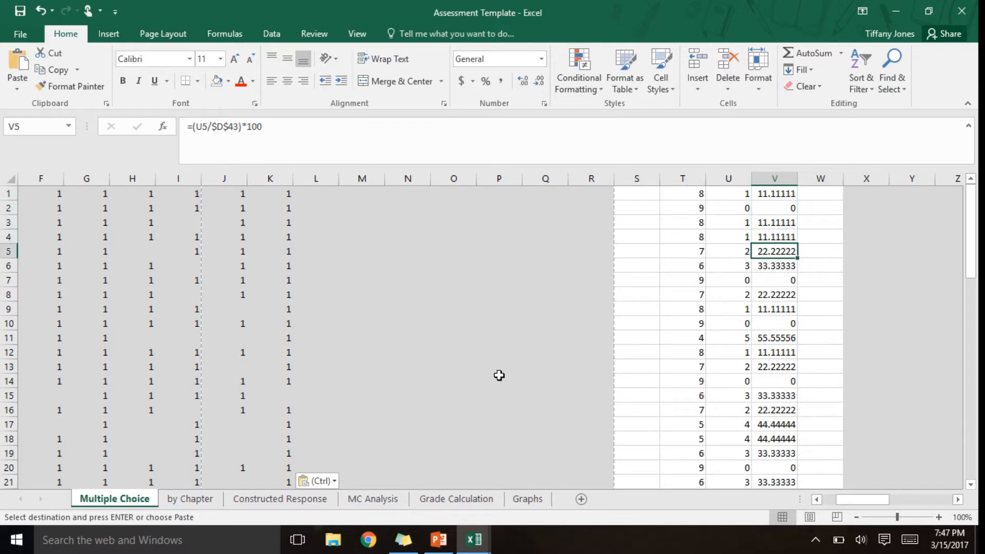
{"action": "key", "text": "Down"}
{"action": "key", "text": "Down"}
{"action": "key", "text": "Down"}
{"action": "key", "text": "Down"}
{"action": "key", "text": "Down"}
{"action": "key", "text": "Down"}
{"action": "key", "text": "Down"}
{"action": "key", "text": "Down"}
{"action": "key", "text": "Down"}
{"action": "key", "text": "Down"}
{"action": "key", "text": "Down"}
{"action": "key", "text": "Down"}
{"action": "key", "text": "Down"}
{"action": "key", "text": "Down"}
{"action": "key", "text": "Down"}
{"action": "key", "text": "Down"}
{"action": "key", "text": "Down"}
{"action": "key", "text": "Down"}
{"action": "key", "text": "Down"}
{"action": "key", "text": "Down"}
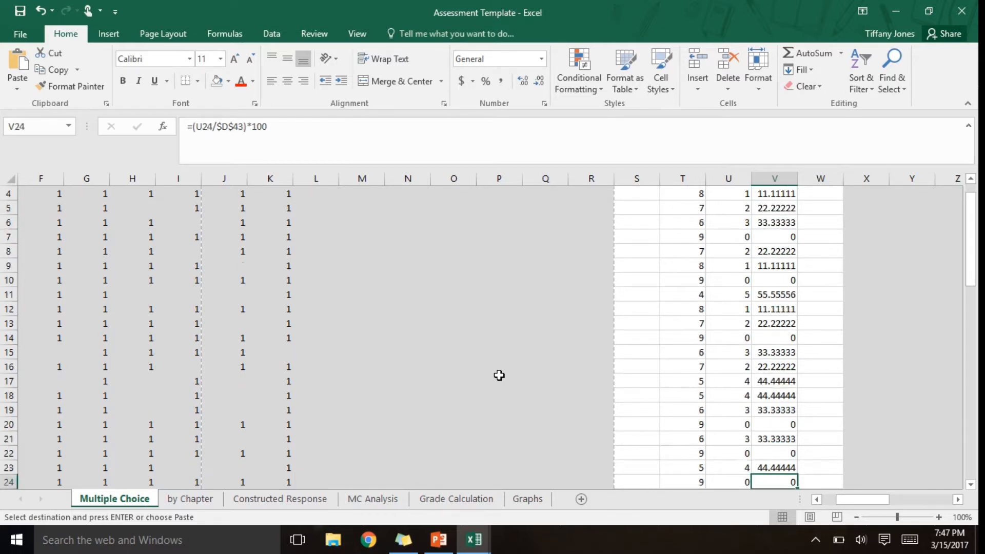
{"action": "key", "text": "Down"}
{"action": "key", "text": "Down"}
{"action": "key", "text": "Down"}
{"action": "key", "text": "Down"}
{"action": "key", "text": "Down"}
{"action": "key", "text": "Up"}
{"action": "key", "text": "Up"}
{"action": "key", "text": "Up"}
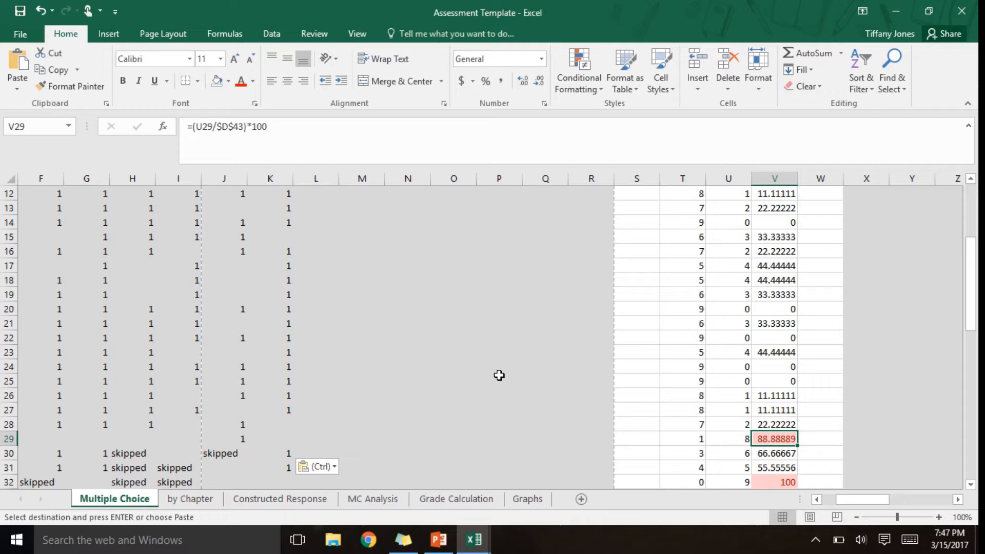
{"action": "key", "text": "Down"}
{"action": "key", "text": "Down"}
{"action": "key", "text": "Down"}
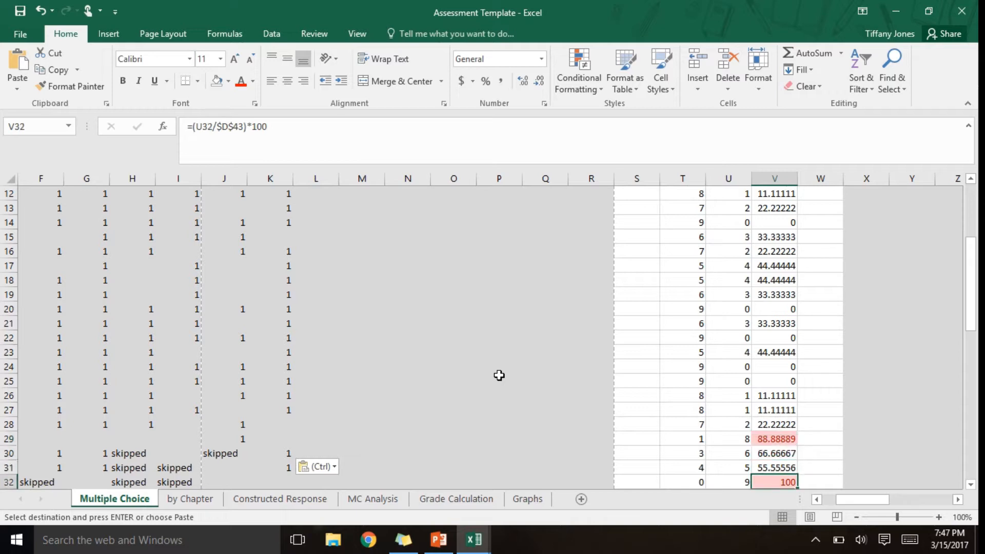
{"action": "key", "text": "Up"}
{"action": "key", "text": "Up"}
{"action": "key", "text": "Up"}
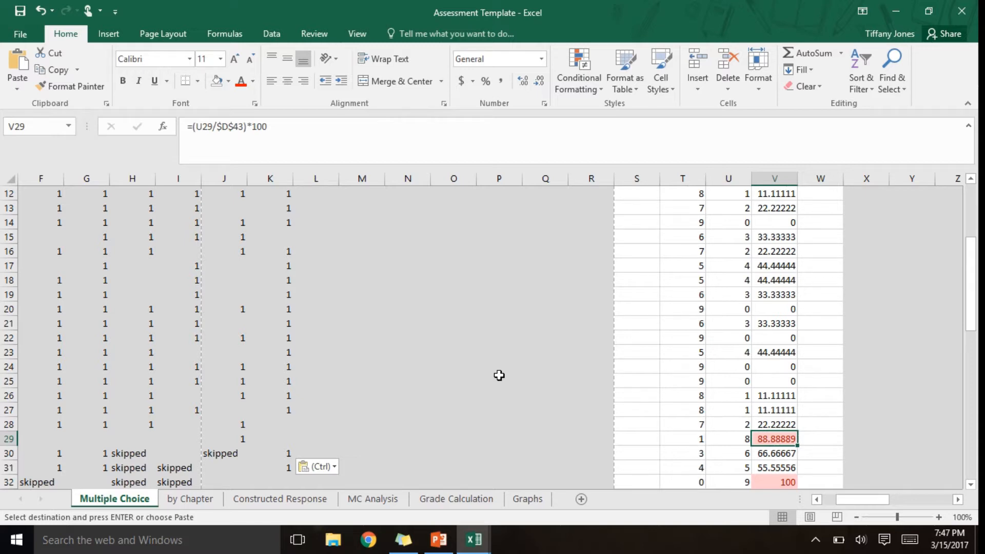
- Examine each student's total in row 41, below the names in row 40
{"action": "key", "text": "ctrl+Left"}
{"action": "key", "text": "ctrl+Left"}
{"action": "key", "text": "ctrl+Left"}
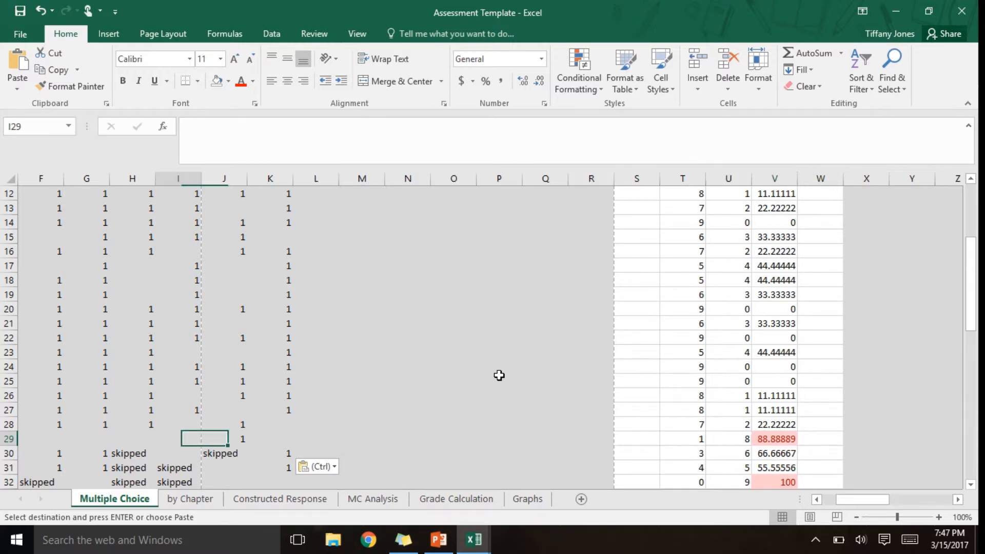
{"action": "key", "text": "Down"}
{"action": "key", "text": "Down"}
{"action": "key", "text": "Down"}
{"action": "key", "text": "Down"}
{"action": "key", "text": "Down"}
{"action": "key", "text": "Down"}
{"action": "key", "text": "Down"}
{"action": "key", "text": "Down"}
{"action": "key", "text": "Down"}
{"action": "key", "text": "Down"}
{"action": "key", "text": "Down"}
{"action": "key", "text": "Down"}
{"action": "key", "text": "Down"}
{"action": "key", "text": "Down"}
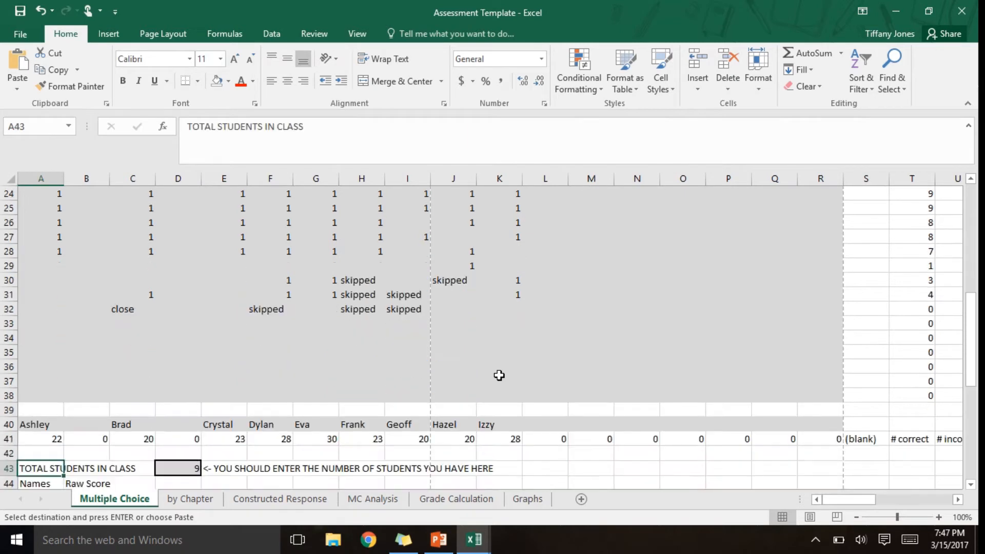
{"action": "key", "text": "Up"}
{"action": "key", "text": "Up"}
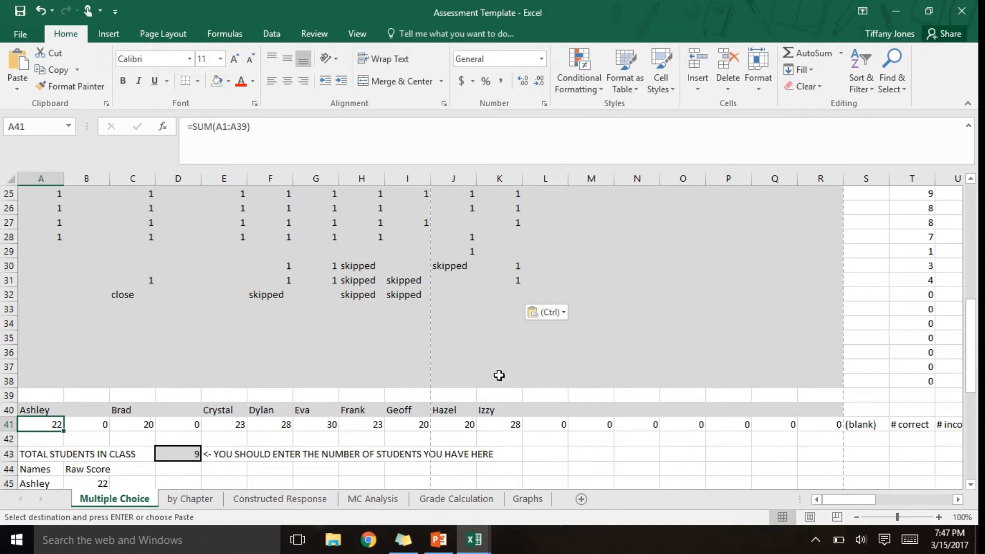
{"action": "key", "text": "Right"}
{"action": "key", "text": "Right"}
{"action": "key", "text": "Right"}
{"action": "key", "text": "Right"}
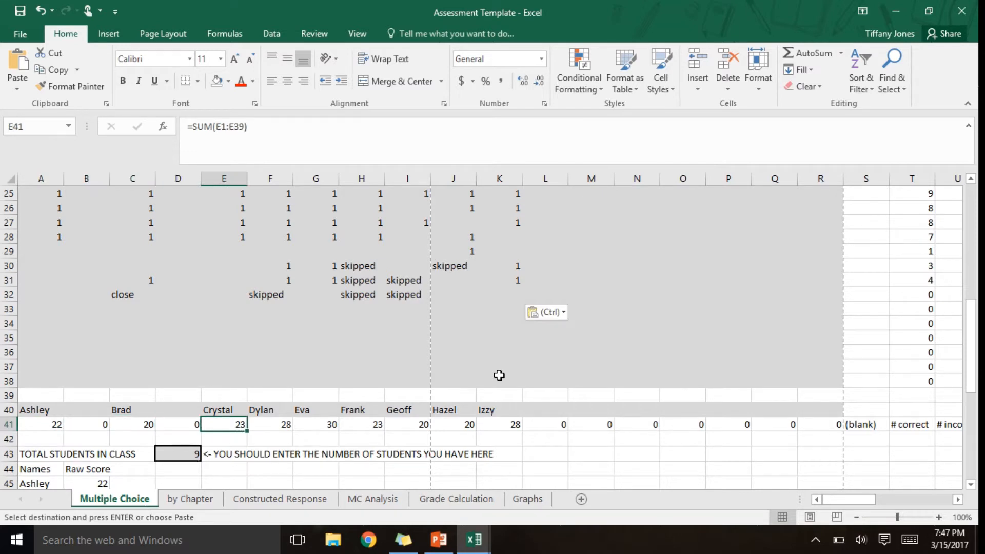
{"action": "key", "text": "Right"}
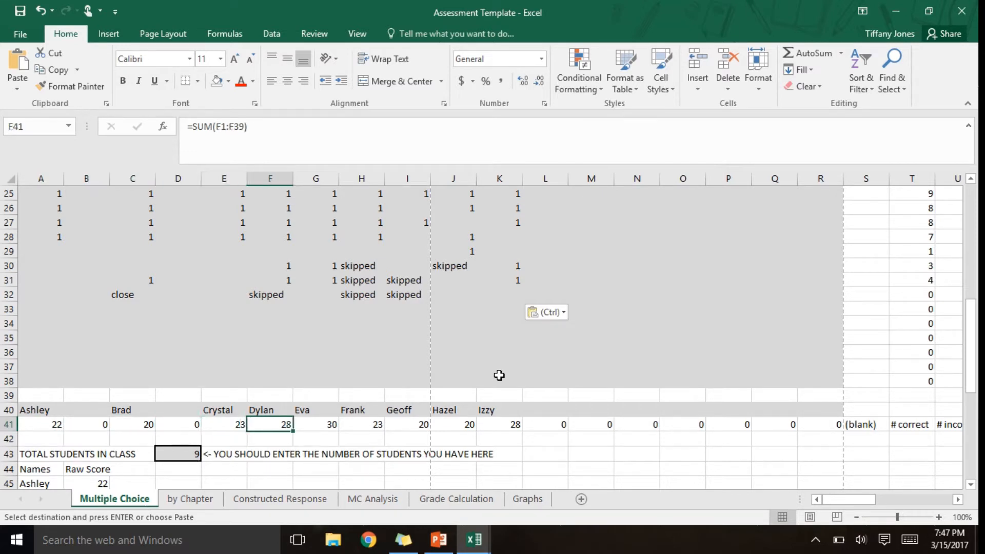
{"action": "key", "text": "Right"}
{"action": "key", "text": "Right"}
{"action": "key", "text": "Right"}
{"action": "key", "text": "Right"}
{"action": "key", "text": "Right"}
{"action": "key", "text": "Right"}
{"action": "key", "text": "Left"}
{"action": "key", "text": "Left"}
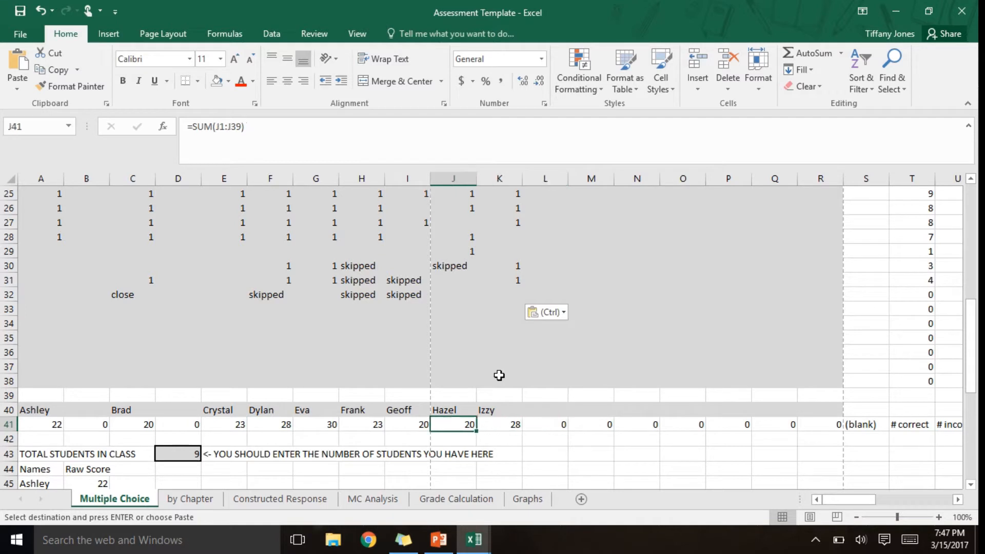
- Inspect the range summed by the first student's total formula in cell A41
{"action": "key", "text": "Left"}
{"action": "key", "text": "Left"}
{"action": "key", "text": "Home"}
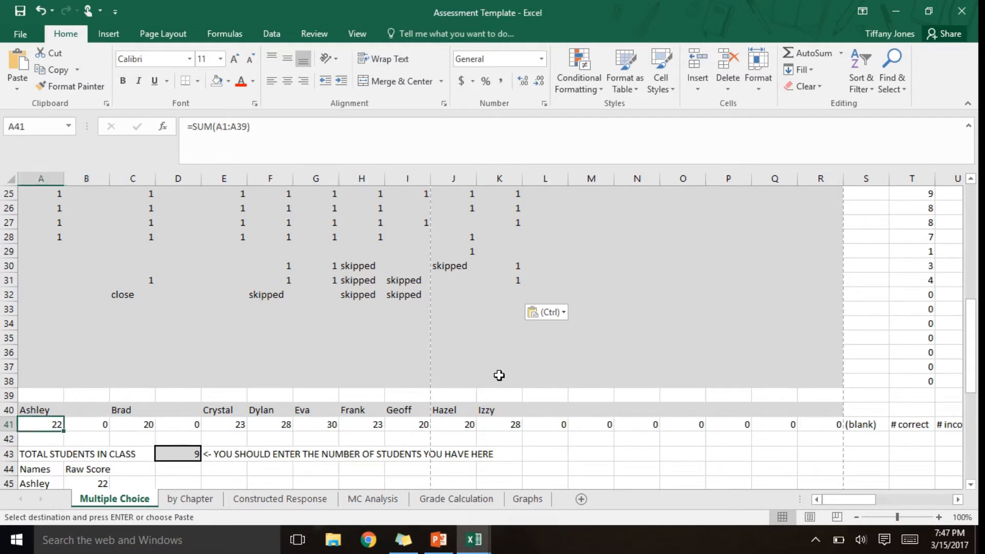
{"action": "left_click", "coordinate": [222, 128]}
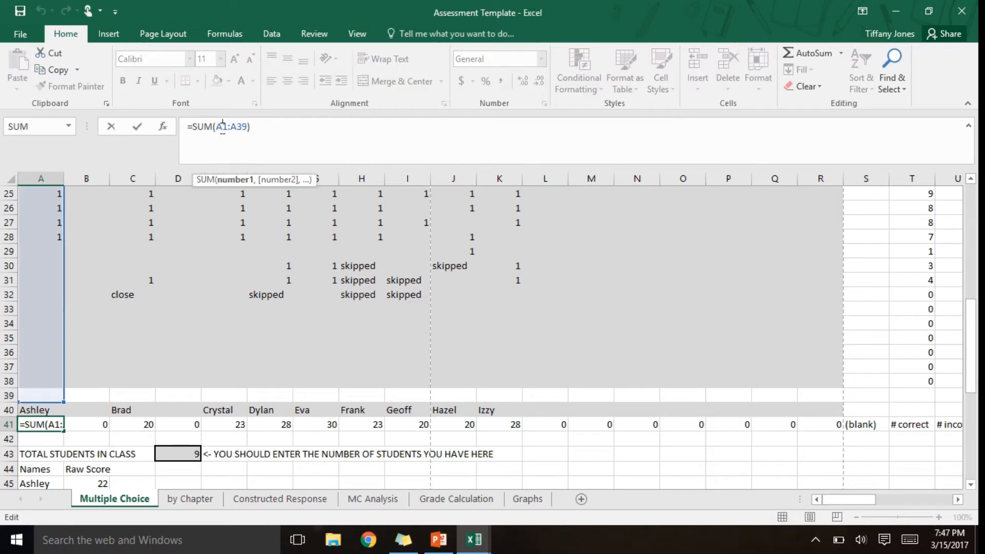
{"action": "key", "text": "Return"}
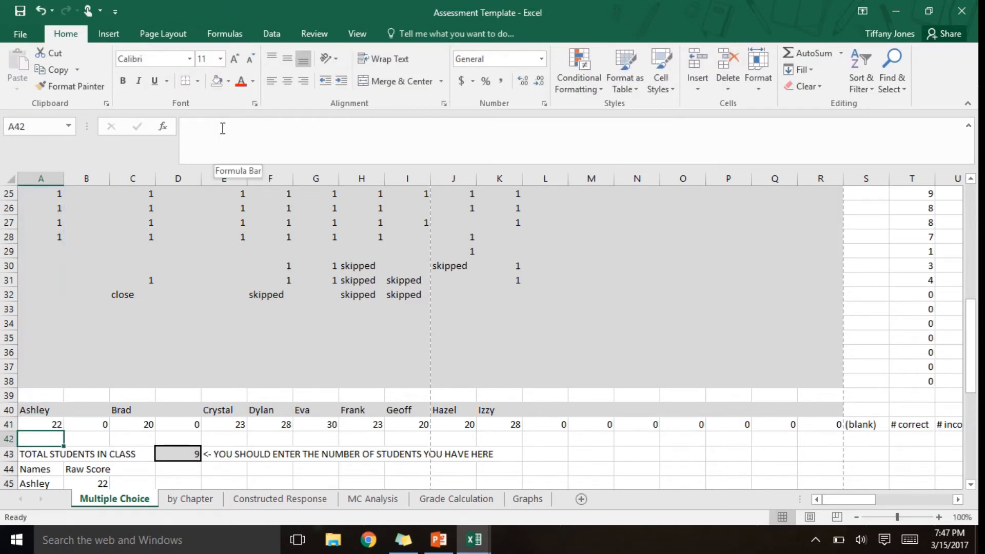
- Review the Names and Raw Score list from row 45 down, checking the formulas in column B that reference row 41
{"action": "key", "text": "Down"}
{"action": "key", "text": "Right"}
{"action": "key", "text": "Down"}
{"action": "key", "text": "Down"}
{"action": "key", "text": "Down"}
{"action": "key", "text": "Down"}
{"action": "key", "text": "Down"}
{"action": "key", "text": "Down"}
{"action": "key", "text": "Down"}
{"action": "key", "text": "Down"}
{"action": "key", "text": "Down"}
{"action": "key", "text": "Down"}
{"action": "key", "text": "Down"}
{"action": "key", "text": "Down"}
{"action": "key", "text": "Down"}
{"action": "key", "text": "Down"}
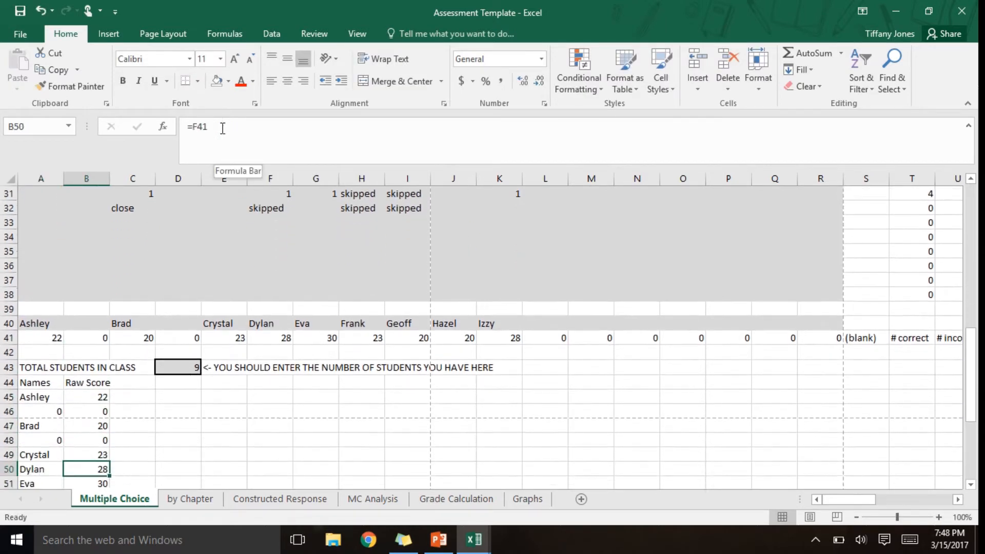
{"action": "key", "text": "Up"}
{"action": "key", "text": "Up"}
{"action": "key", "text": "Up"}
{"action": "key", "text": "Up"}
{"action": "key", "text": "Up"}
{"action": "key", "text": "Up"}
{"action": "key", "text": "Up"}
{"action": "key", "text": "Up"}
{"action": "key", "text": "Up"}
{"action": "key", "text": "Up"}
{"action": "key", "text": "Up"}
{"action": "key", "text": "Up"}
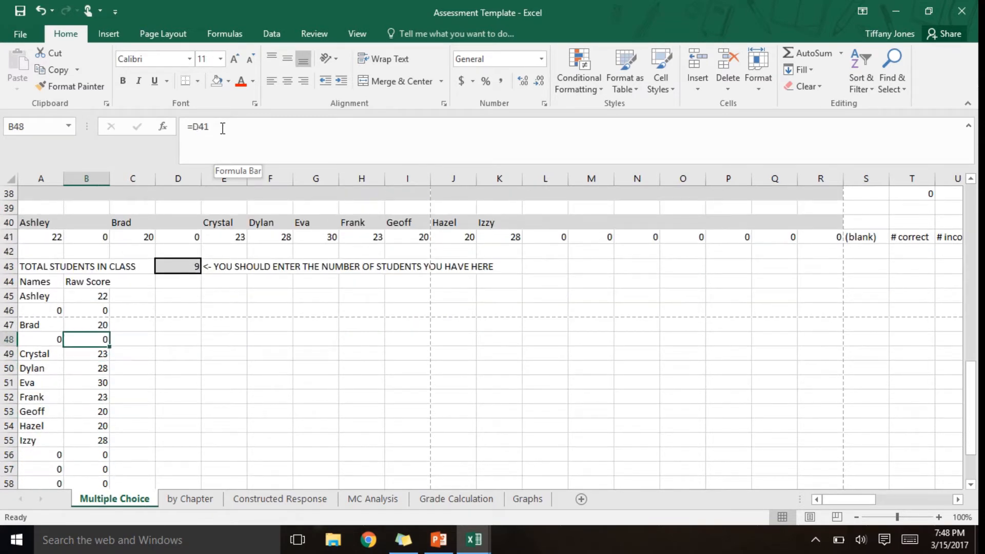
{"action": "key", "text": "Down"}
{"action": "key", "text": "Down"}
{"action": "key", "text": "Down"}
{"action": "key", "text": "Down"}
{"action": "key", "text": "Down"}
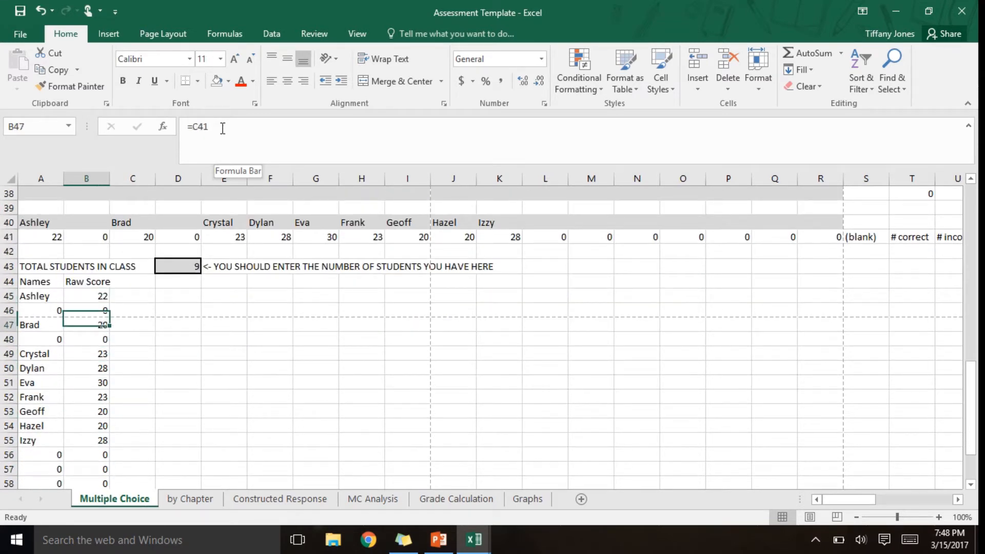
{"action": "key", "text": "Down"}
{"action": "key", "text": "Down"}
{"action": "key", "text": "Down"}
{"action": "key", "text": "Down"}
{"action": "key", "text": "Down"}
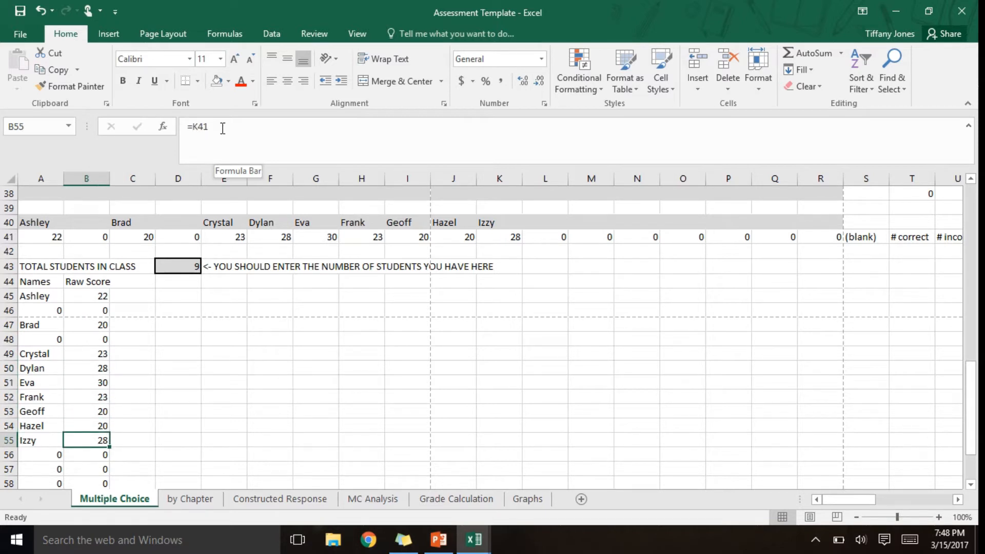
{"action": "left_click", "coordinate": [381, 381]}
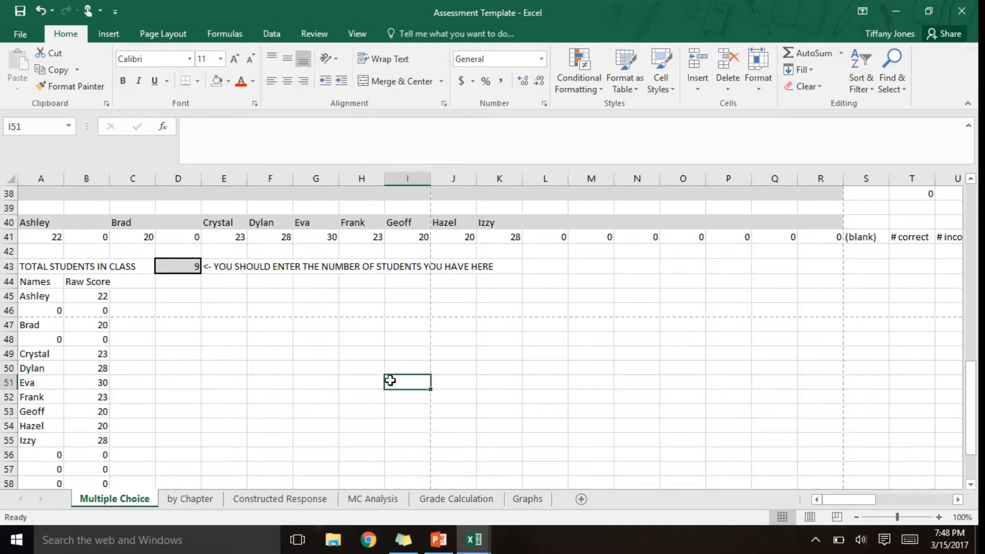
{"action": "key", "text": "Left"}
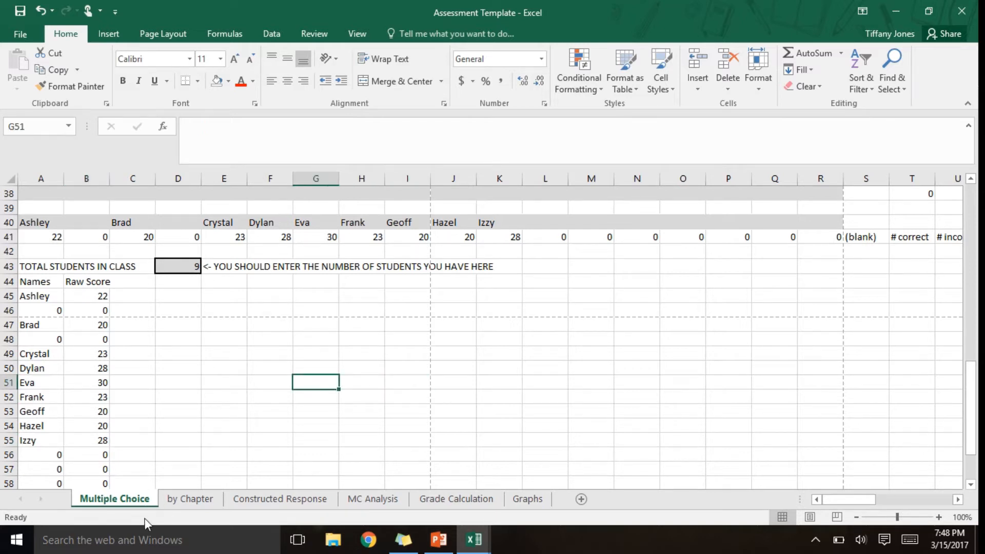
- Switch to the by Chapter sheet and go to cell A1
{"action": "left_click", "coordinate": [189, 499]}
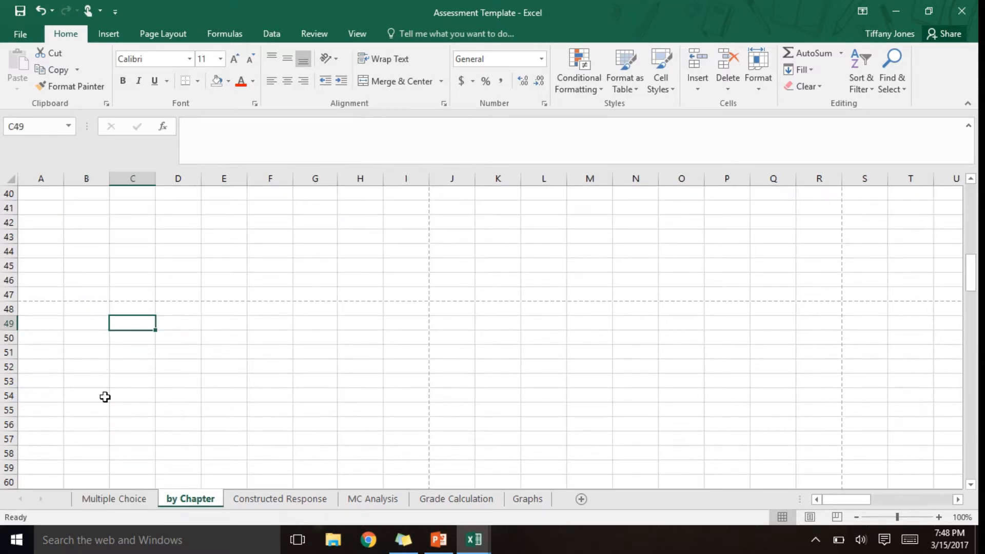
{"action": "key", "text": "Up"}
{"action": "key", "text": "Up"}
{"action": "key", "text": "Up"}
{"action": "key", "text": "Up"}
{"action": "key", "text": "Up"}
{"action": "key", "text": "Up"}
{"action": "key", "text": "Up"}
{"action": "key", "text": "Up"}
{"action": "key", "text": "Up"}
{"action": "key", "text": "Up"}
{"action": "key", "text": "Up"}
{"action": "key", "text": "Up"}
{"action": "key", "text": "Up"}
{"action": "key", "text": "Up"}
{"action": "key", "text": "Up"}
{"action": "key", "text": "Up"}
{"action": "key", "text": "Up"}
{"action": "key", "text": "Up"}
{"action": "key", "text": "Up"}
{"action": "key", "text": "Up"}
{"action": "key", "text": "Up"}
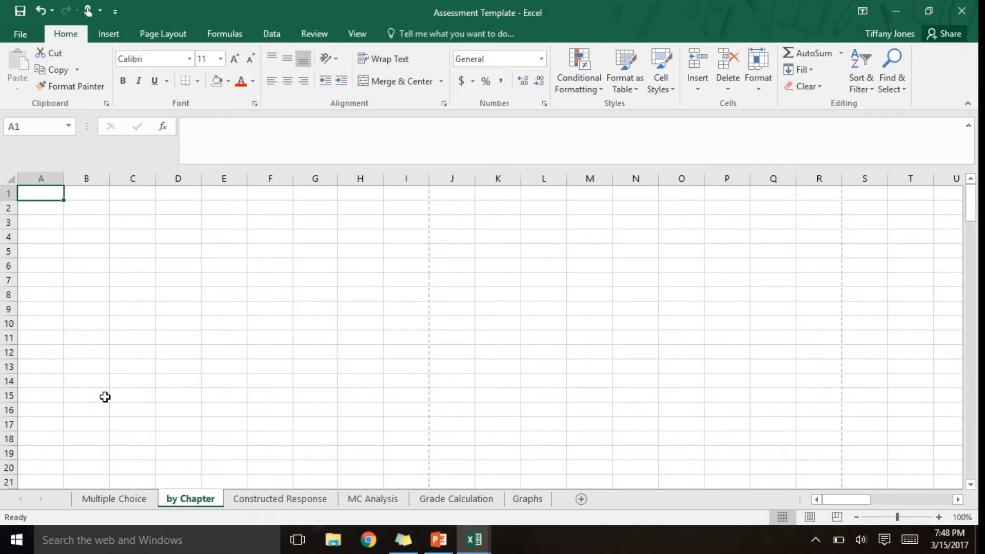
- Fill cells A15, A16 and A21 of the by Chapter sheet with the first red of the standard colors
{"action": "key", "text": "Down"}
{"action": "key", "text": "Down"}
{"action": "key", "text": "Down"}
{"action": "key", "text": "Down"}
{"action": "key", "text": "Down"}
{"action": "key", "text": "Down"}
{"action": "key", "text": "Down"}
{"action": "key", "text": "Down"}
{"action": "key", "text": "Down"}
{"action": "key", "text": "Down"}
{"action": "key", "text": "Down"}
{"action": "key", "text": "Down"}
{"action": "key", "text": "Down"}
{"action": "key", "text": "Down"}
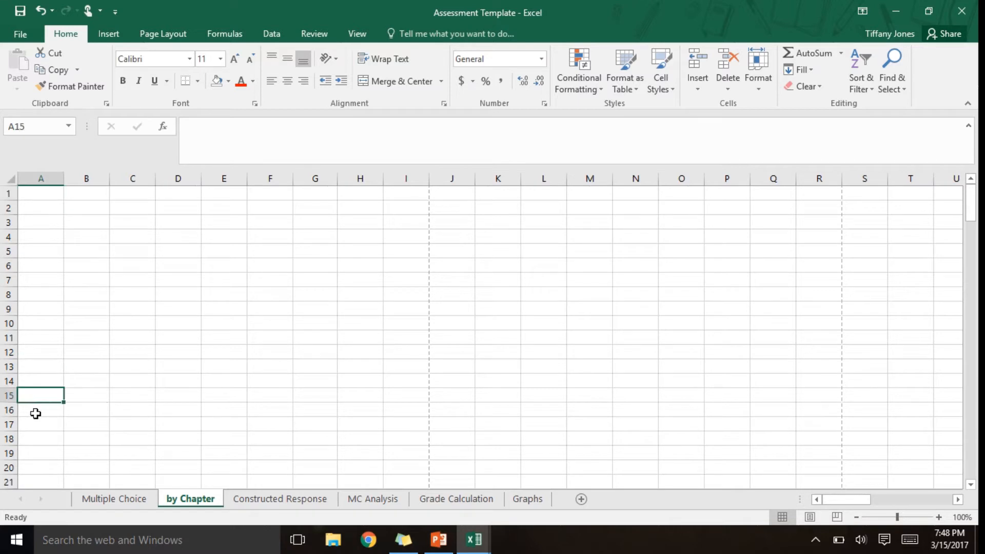
{"action": "left_click", "coordinate": [35, 414], "text": "ctrl"}
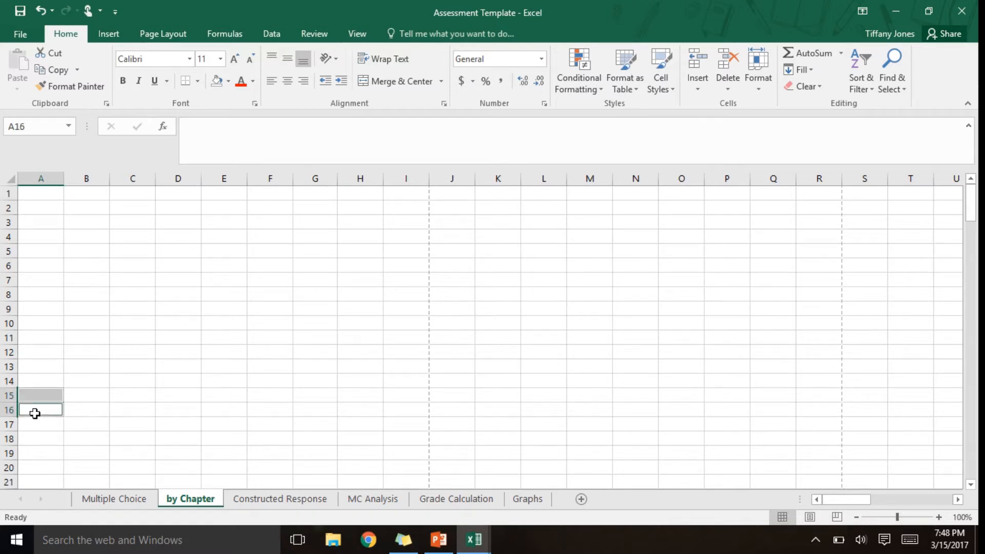
{"action": "left_click", "coordinate": [29, 483], "text": "ctrl"}
{"action": "left_click", "coordinate": [228, 82]}
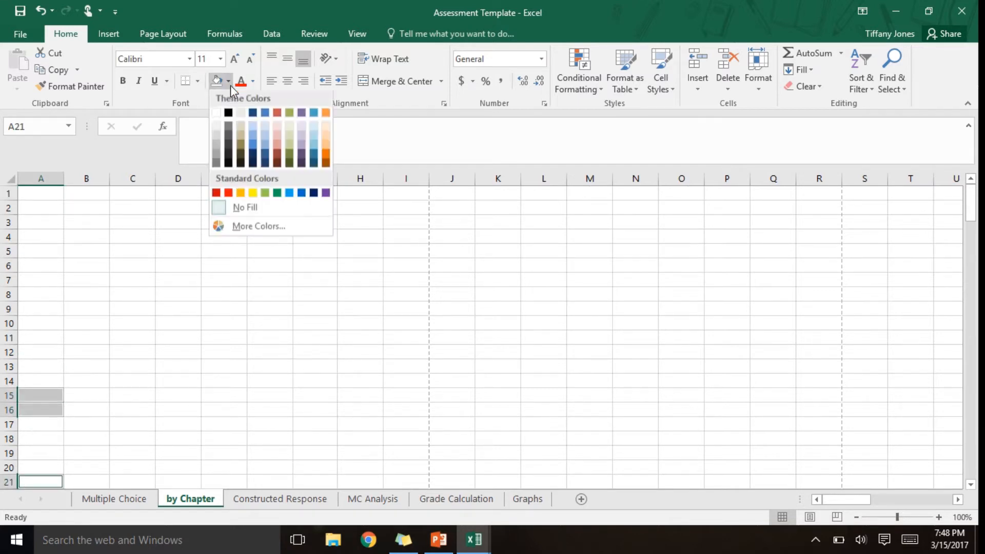
{"action": "left_click", "coordinate": [217, 193]}
{"action": "key", "text": "Down"}
{"action": "key", "text": "Down"}
{"action": "key", "text": "Down"}
{"action": "key", "text": "Down"}
{"action": "key", "text": "Down"}
{"action": "key", "text": "Down"}
{"action": "key", "text": "Down"}
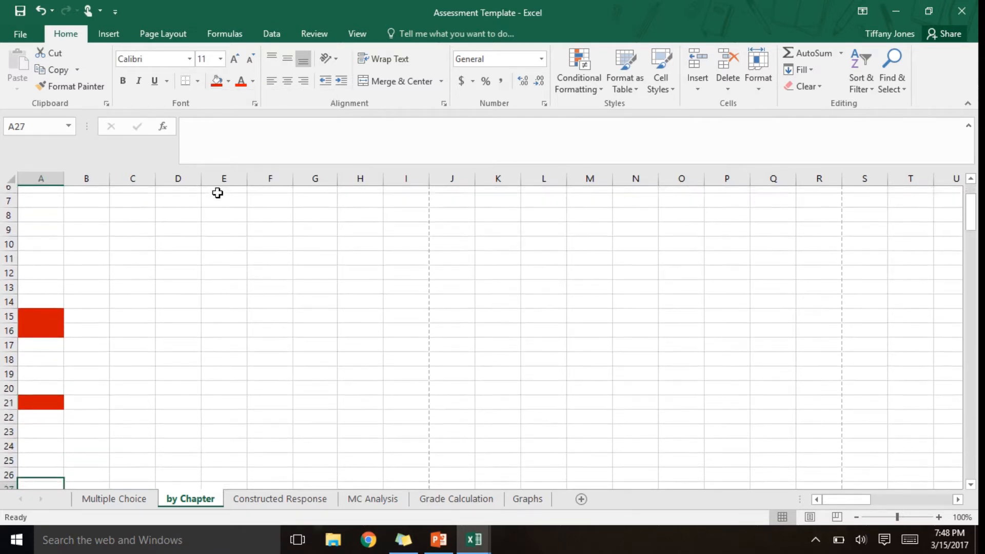
- Fill cells A24 and A26 with the first red of the standard colors
{"action": "key", "text": "Down"}
{"action": "key", "text": "Down"}
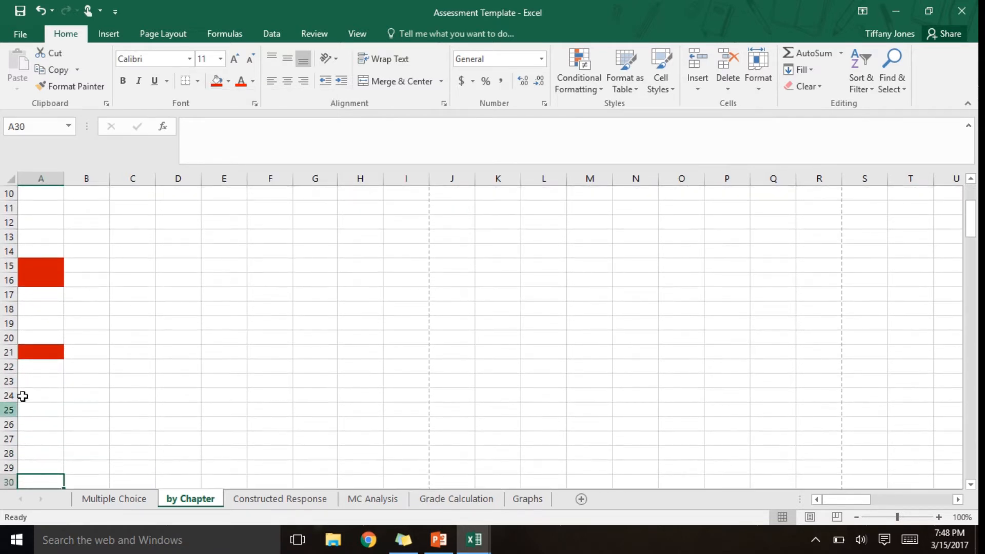
{"action": "left_click", "coordinate": [34, 399]}
{"action": "left_click", "coordinate": [32, 425], "text": "ctrl"}
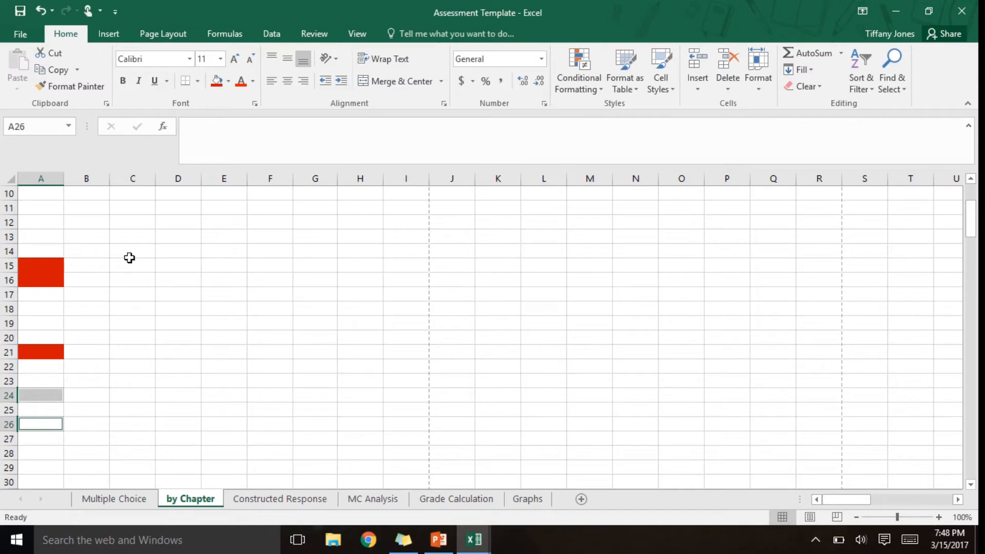
{"action": "left_click", "coordinate": [217, 81]}
{"action": "left_click", "coordinate": [139, 311]}
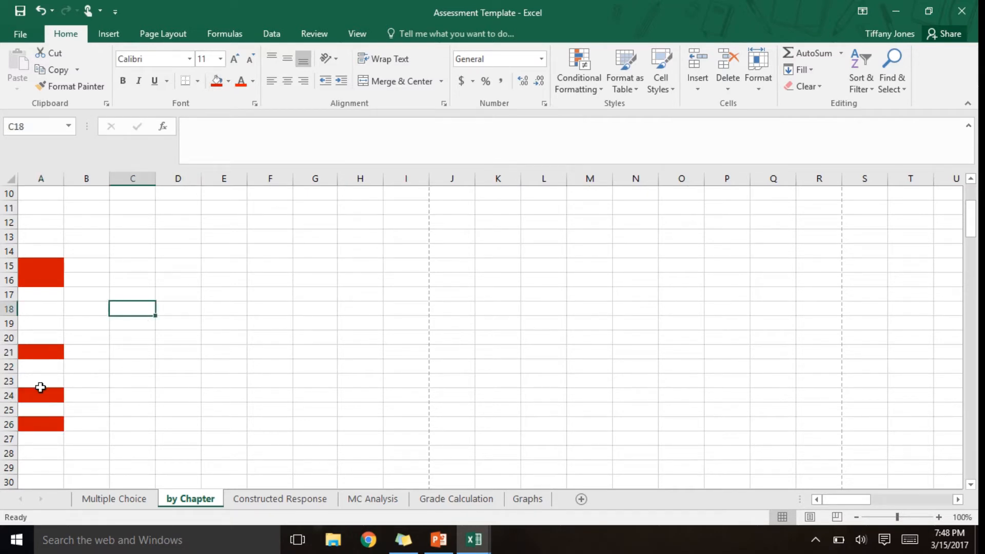
- Fill cells A1 to A4, A10 and A14 with the second, brighter red of the standard colors
{"action": "left_click", "coordinate": [22, 397]}
{"action": "key", "text": "Up"}
{"action": "key", "text": "Up"}
{"action": "key", "text": "Up"}
{"action": "key", "text": "Up"}
{"action": "key", "text": "Up"}
{"action": "key", "text": "Up"}
{"action": "key", "text": "Up"}
{"action": "key", "text": "Up"}
{"action": "key", "text": "Up"}
{"action": "key", "text": "Up"}
{"action": "key", "text": "Up"}
{"action": "key", "text": "Up"}
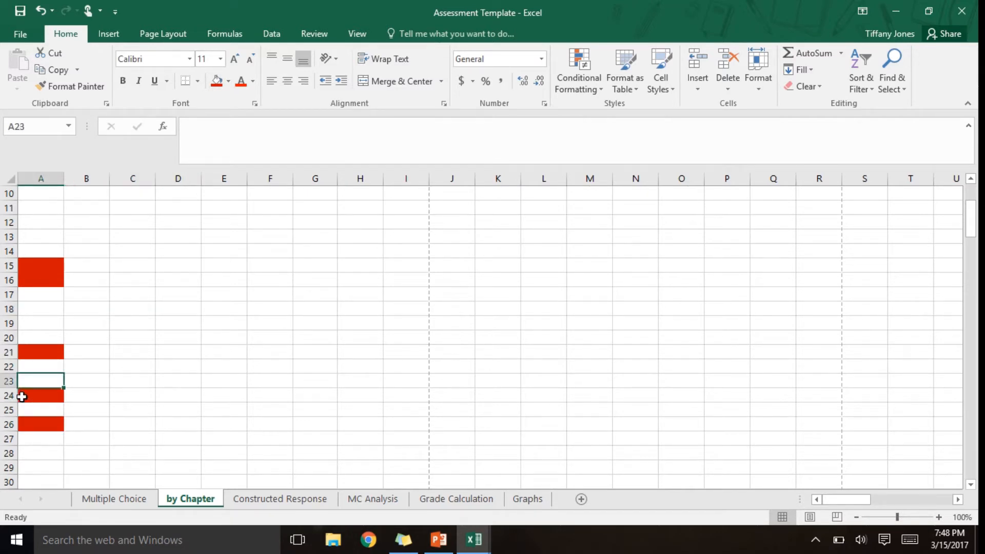
{"action": "key", "text": "Up"}
{"action": "key", "text": "Up"}
{"action": "key", "text": "Up"}
{"action": "key", "text": "Up"}
{"action": "key", "text": "Up"}
{"action": "key", "text": "Up"}
{"action": "key", "text": "Up"}
{"action": "key", "text": "Up"}
{"action": "key", "text": "Up"}
{"action": "key", "text": "Up"}
{"action": "key", "text": "Up"}
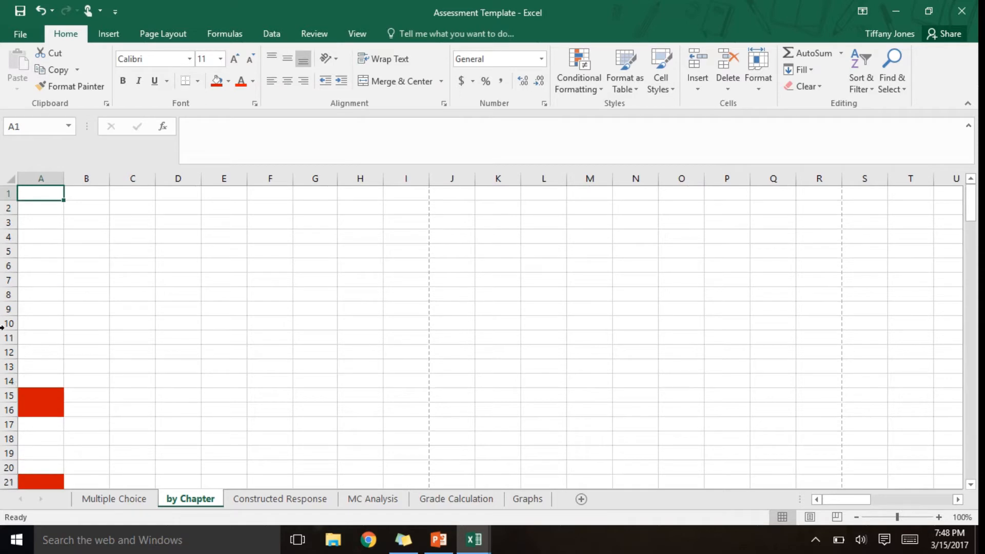
{"action": "left_click_drag", "start_coordinate": [32, 198], "coordinate": [33, 236]}
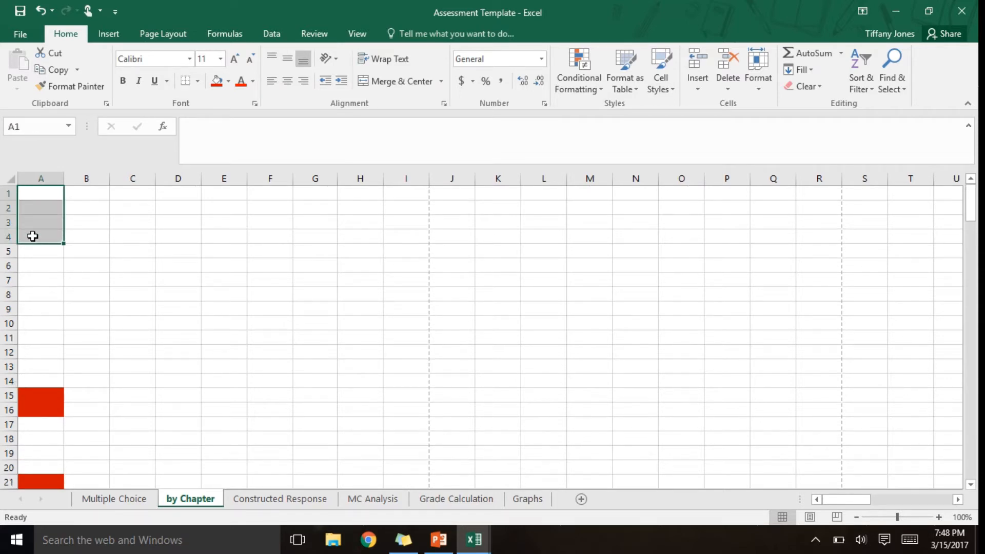
{"action": "left_click", "coordinate": [31, 323]}
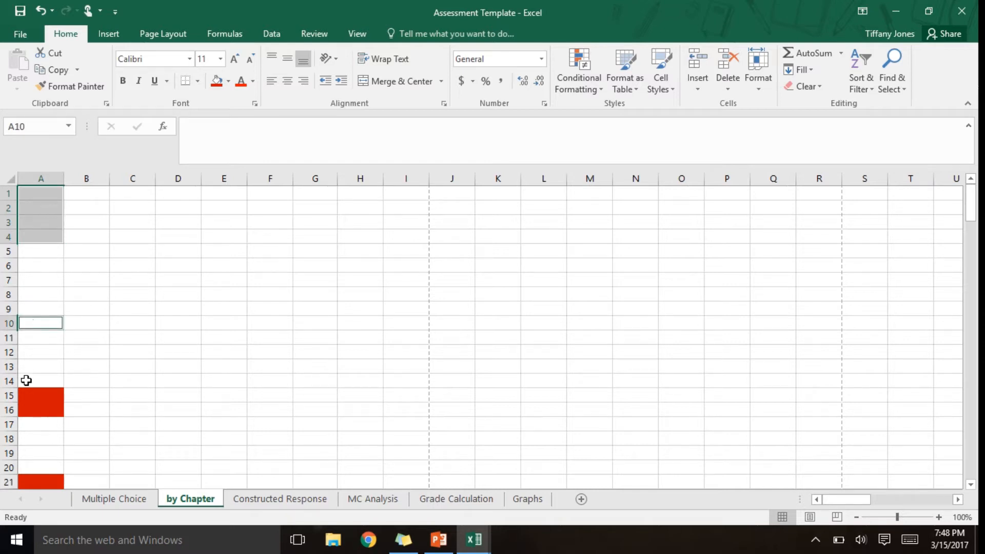
{"action": "left_click", "coordinate": [27, 380], "text": "ctrl"}
{"action": "left_click", "coordinate": [228, 81]}
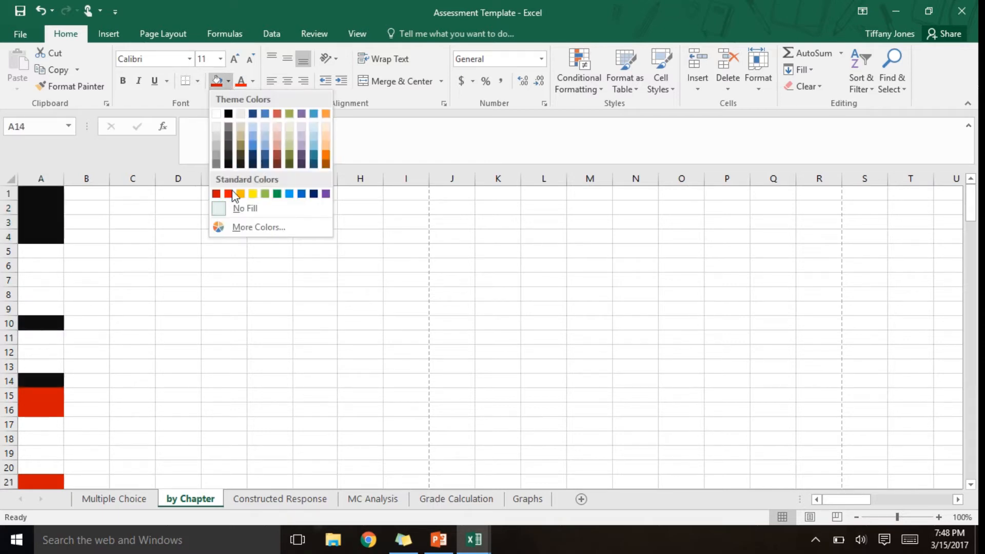
{"action": "left_click", "coordinate": [229, 194]}
{"action": "left_click", "coordinate": [176, 279]}
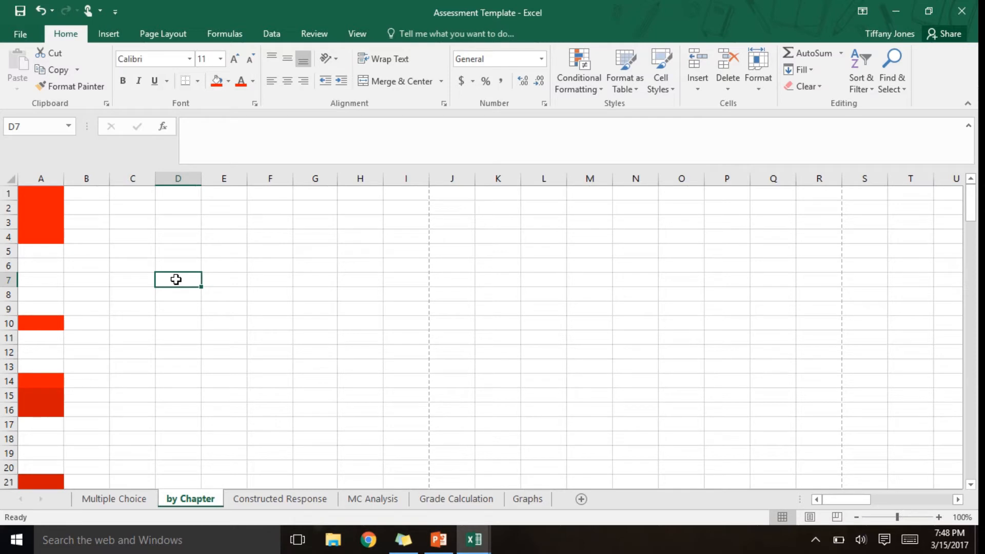
- Fill cells A6 to A9, A20 and A23 with the standard orange
{"action": "left_click_drag", "start_coordinate": [33, 264], "coordinate": [30, 307]}
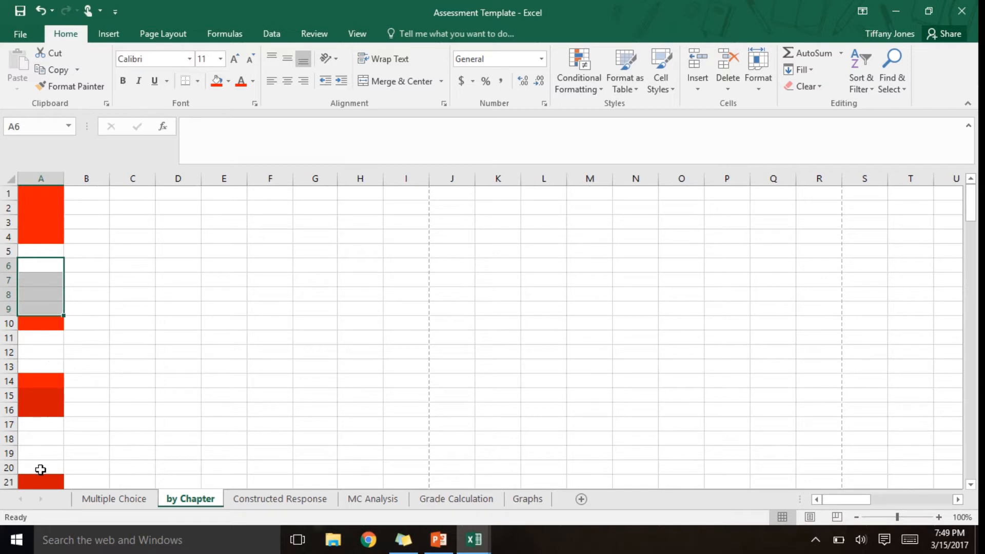
{"action": "left_click", "coordinate": [40, 469], "text": "ctrl"}
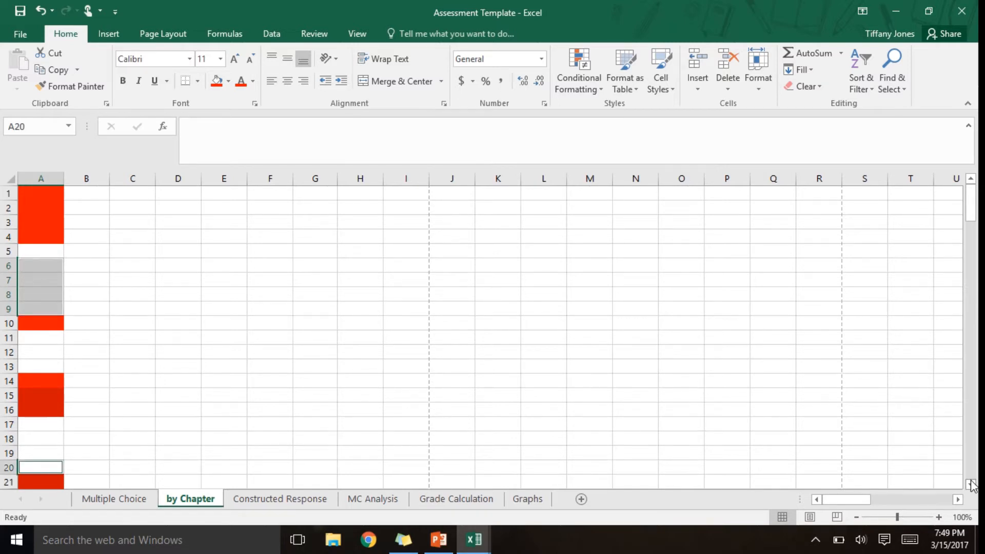
{"action": "scroll", "coordinate": [337, 441], "scroll_direction": "down", "scroll_amount": 2}
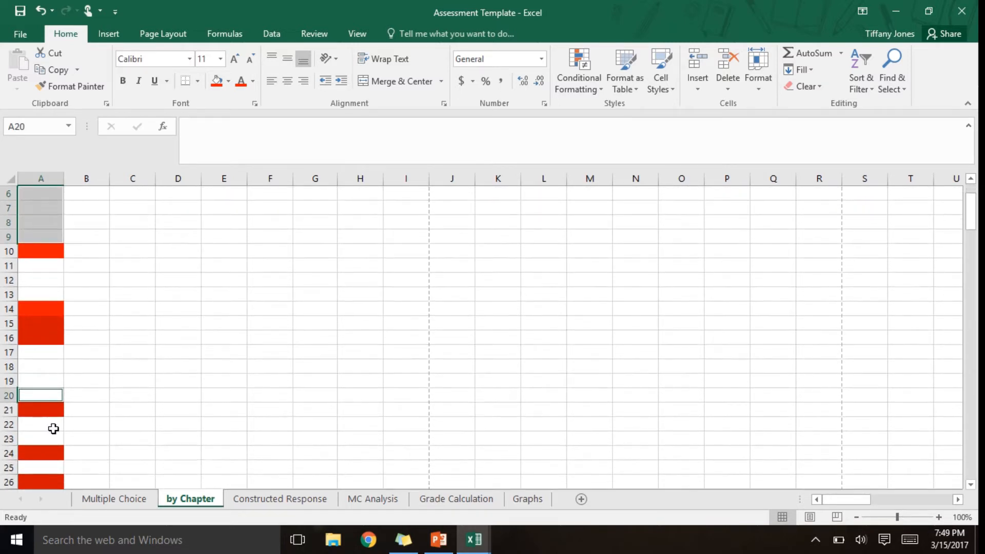
{"action": "left_click", "coordinate": [32, 438], "text": "ctrl"}
{"action": "left_click", "coordinate": [229, 84]}
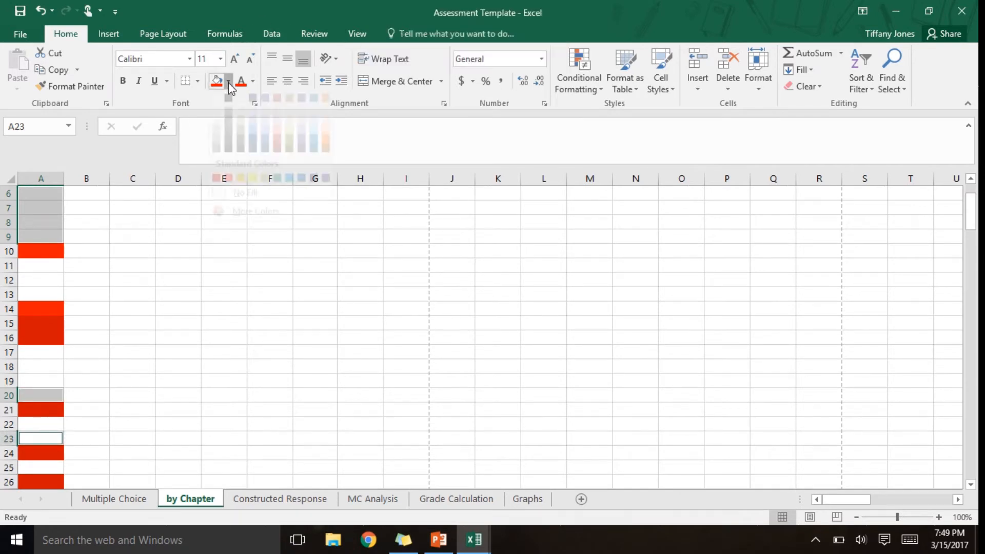
{"action": "left_click", "coordinate": [238, 192]}
{"action": "left_click", "coordinate": [118, 292]}
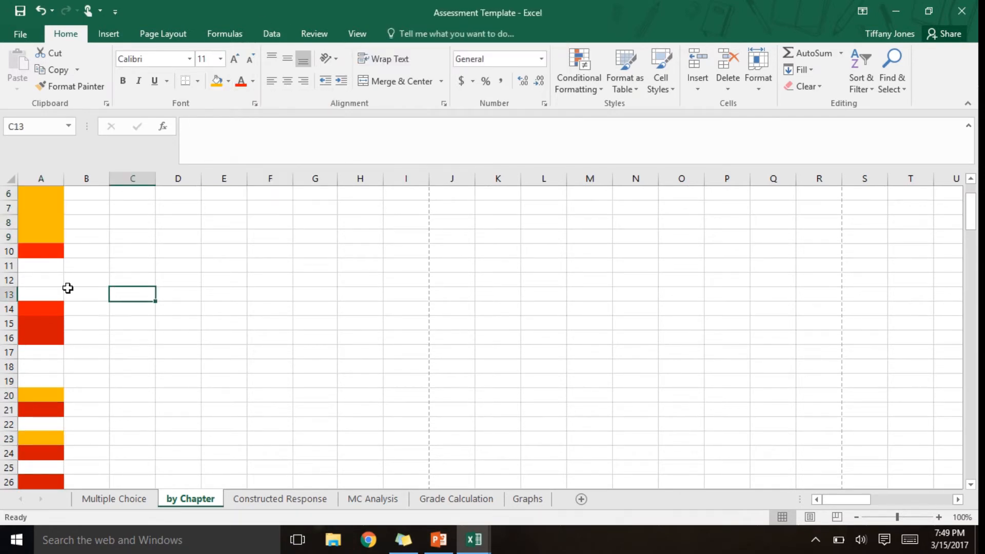
- Fill cells A5 and A17 with the standard yellow
{"action": "left_click", "coordinate": [46, 283]}
{"action": "key", "text": "Up"}
{"action": "scroll", "coordinate": [49, 286], "scroll_direction": "up", "scroll_amount": 2}
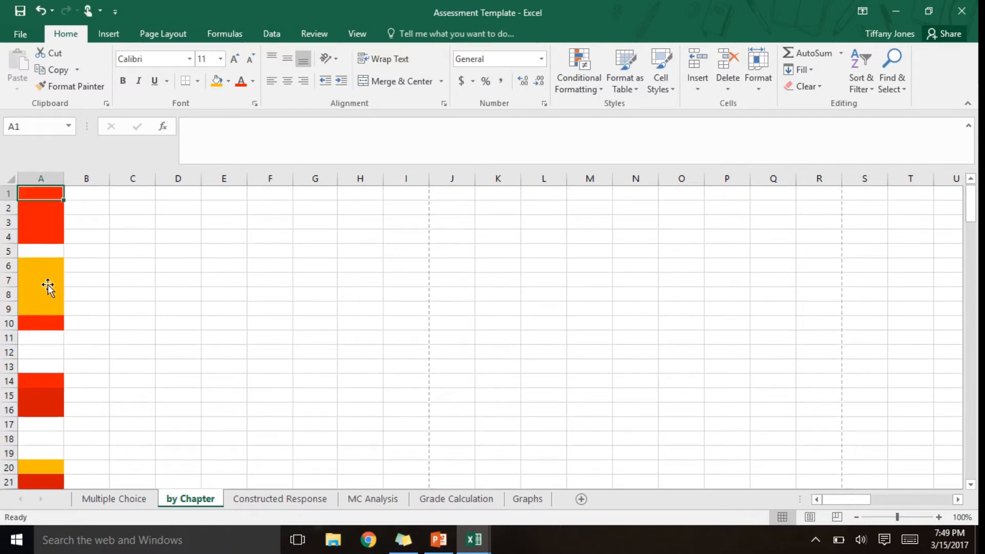
{"action": "left_click", "coordinate": [44, 250]}
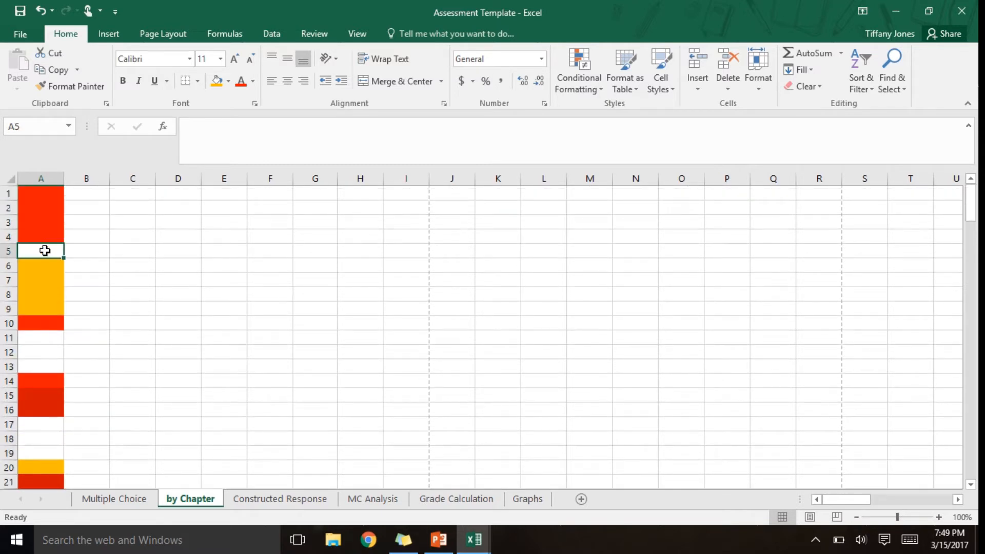
{"action": "left_click", "coordinate": [35, 426], "text": "ctrl"}
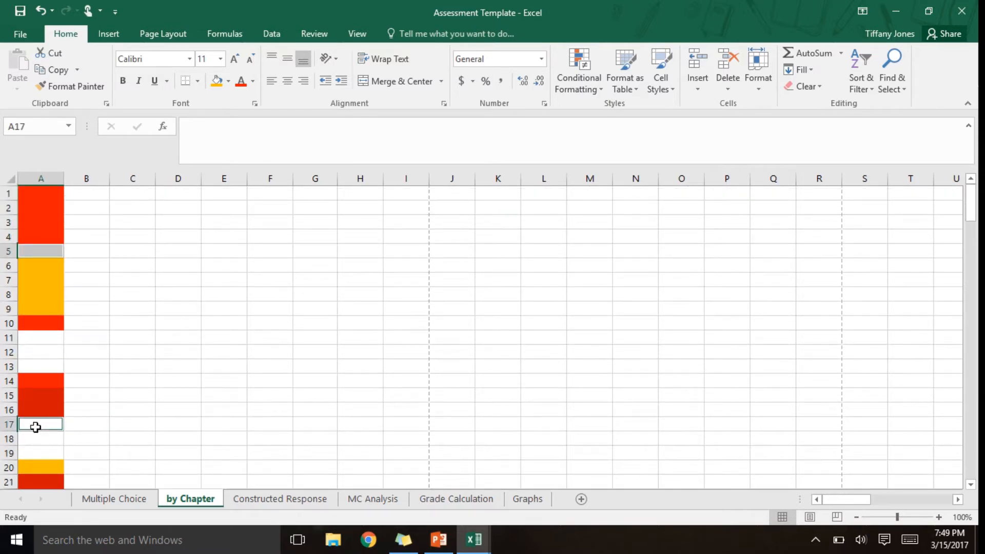
{"action": "left_click", "coordinate": [228, 81]}
{"action": "left_click", "coordinate": [253, 193]}
{"action": "left_click", "coordinate": [121, 310]}
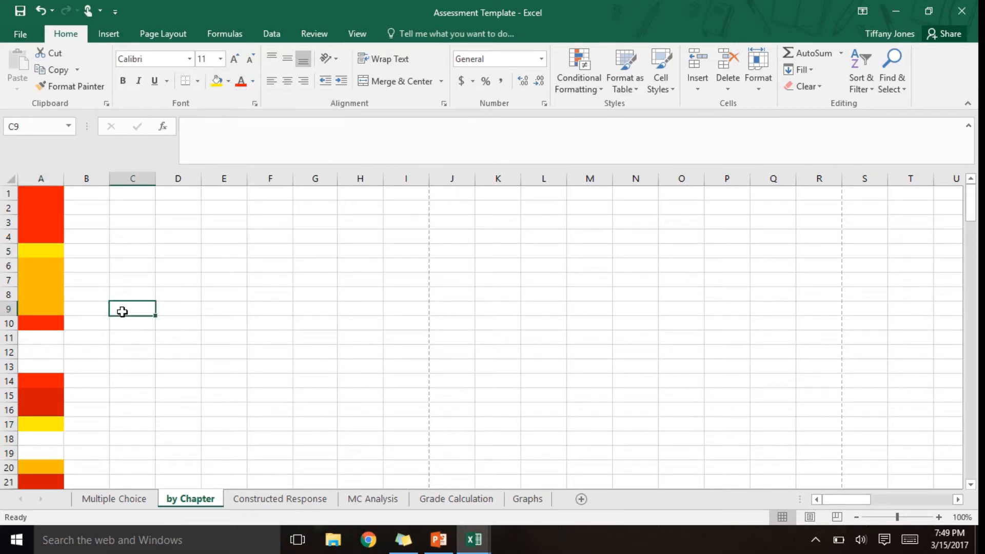
- Fill cells A22, A25, A27 and A29 with the same yellow
{"action": "key", "text": "Left"}
{"action": "key", "text": "Left"}
{"action": "key", "text": "Down"}
{"action": "key", "text": "Down"}
{"action": "key", "text": "Down"}
{"action": "key", "text": "Down"}
{"action": "key", "text": "Down"}
{"action": "key", "text": "Down"}
{"action": "key", "text": "Down"}
{"action": "key", "text": "Down"}
{"action": "key", "text": "Down"}
{"action": "key", "text": "Down"}
{"action": "key", "text": "Down"}
{"action": "key", "text": "Down"}
{"action": "key", "text": "Down"}
{"action": "key", "text": "Down"}
{"action": "key", "text": "Down"}
{"action": "key", "text": "Down"}
{"action": "key", "text": "Down"}
{"action": "key", "text": "Down"}
{"action": "key", "text": "Down"}
{"action": "key", "text": "Down"}
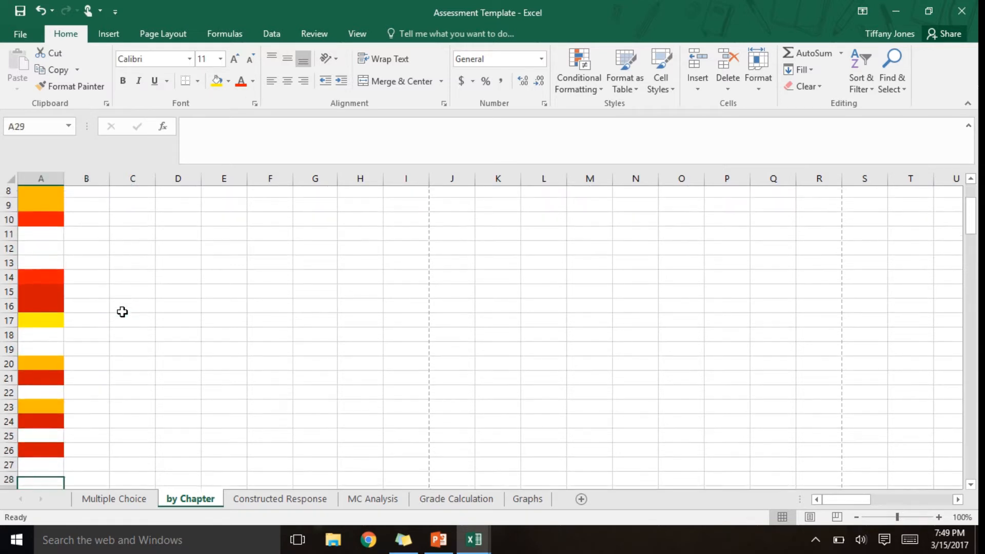
{"action": "left_click", "coordinate": [32, 323]}
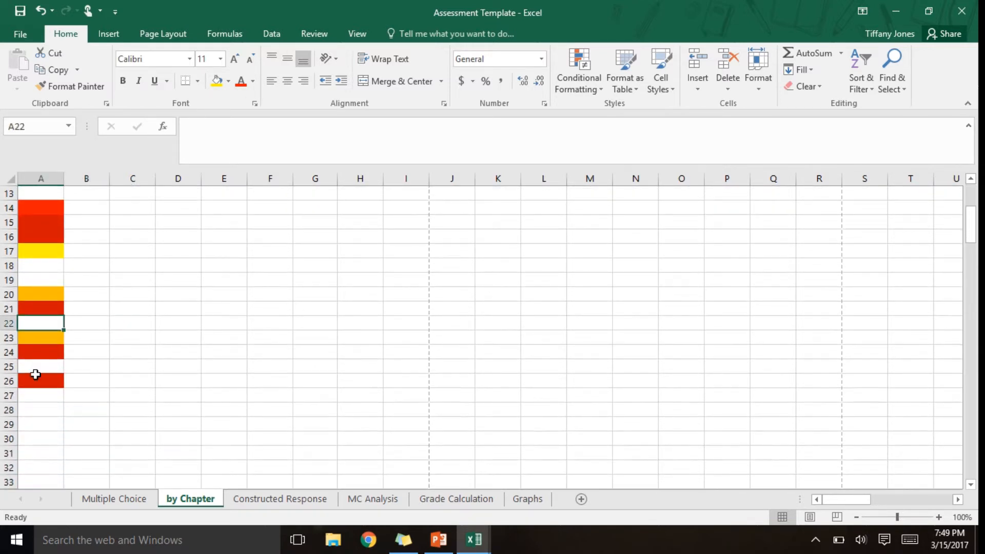
{"action": "left_click", "coordinate": [35, 364], "text": "ctrl"}
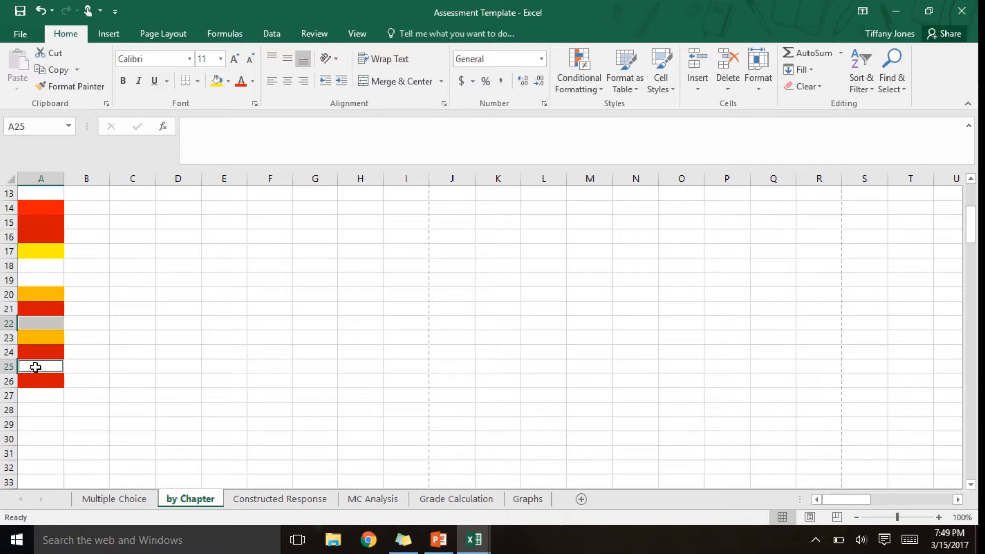
{"action": "left_click", "coordinate": [34, 399], "text": "ctrl"}
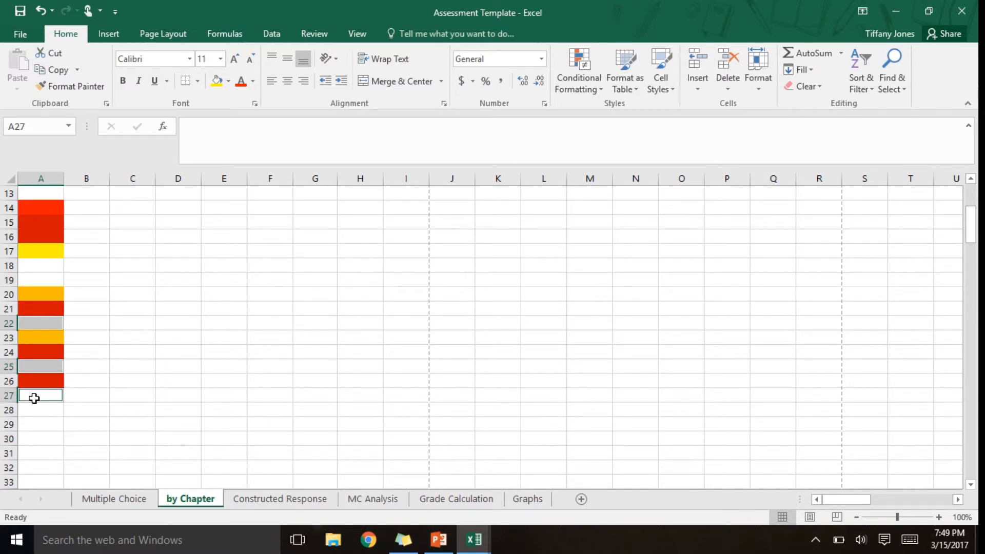
{"action": "left_click", "coordinate": [33, 428], "text": "ctrl"}
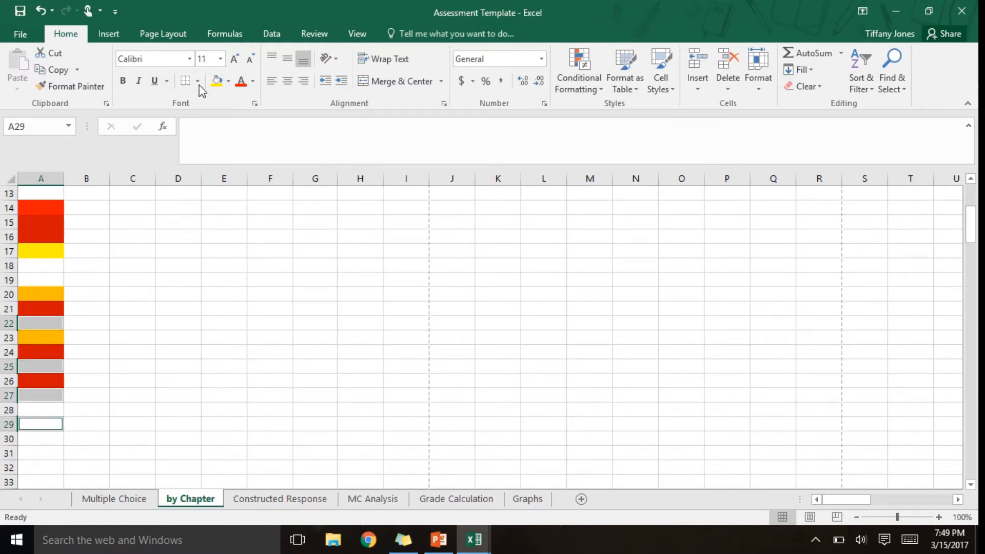
{"action": "left_click", "coordinate": [217, 81]}
{"action": "left_click", "coordinate": [111, 325]}
- Fill cells A11 to A13, A19 and A28 with the standard light green
{"action": "key", "text": "Left"}
{"action": "key", "text": "Left"}
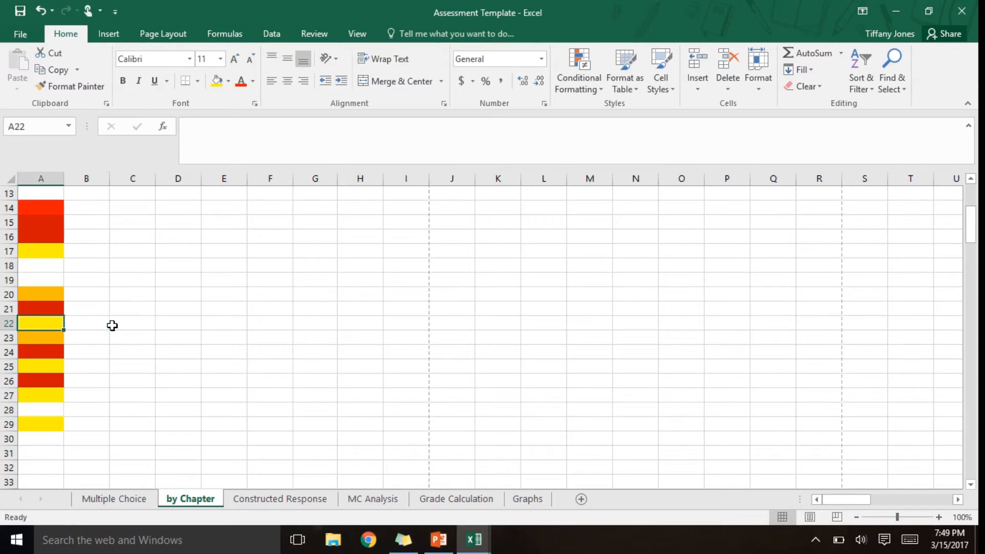
{"action": "key", "text": "Up"}
{"action": "key", "text": "Up"}
{"action": "key", "text": "Up"}
{"action": "key", "text": "Up"}
{"action": "key", "text": "Up"}
{"action": "key", "text": "Up"}
{"action": "key", "text": "Up"}
{"action": "key", "text": "Up"}
{"action": "key", "text": "Up"}
{"action": "key", "text": "Up"}
{"action": "key", "text": "Up"}
{"action": "key", "text": "Up"}
{"action": "key", "text": "Up"}
{"action": "key", "text": "Up"}
{"action": "key", "text": "Up"}
{"action": "key", "text": "Up"}
{"action": "key", "text": "Up"}
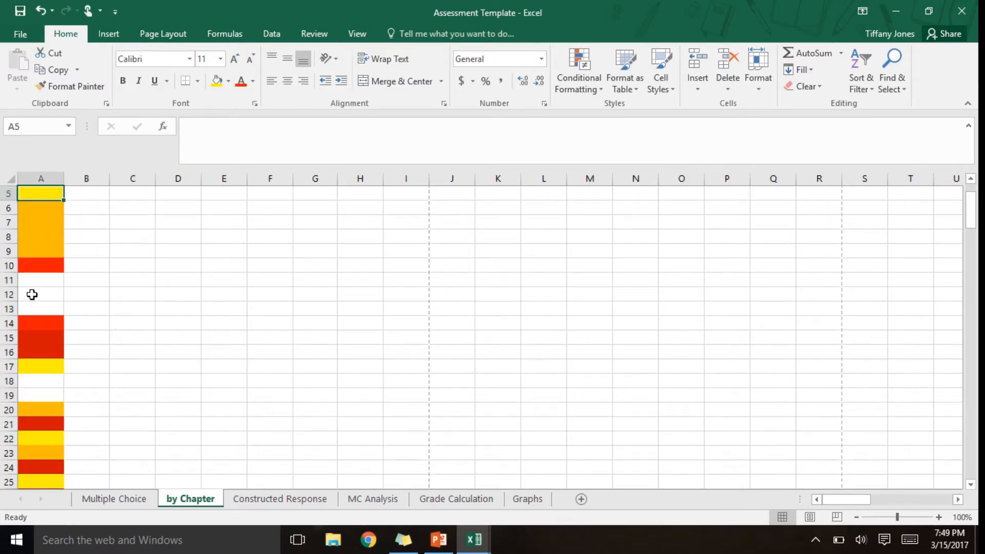
{"action": "left_click_drag", "start_coordinate": [29, 278], "coordinate": [29, 305]}
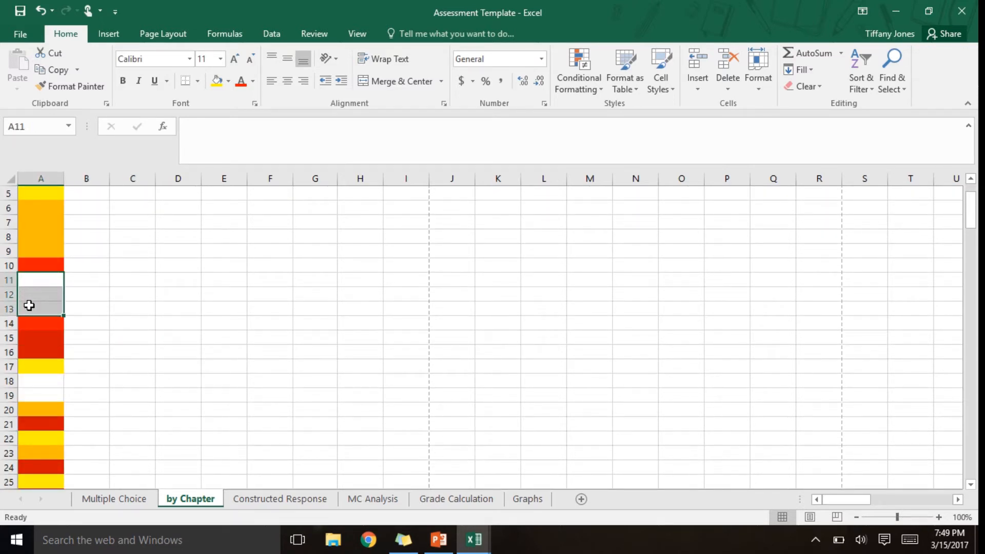
{"action": "left_click", "coordinate": [24, 393]}
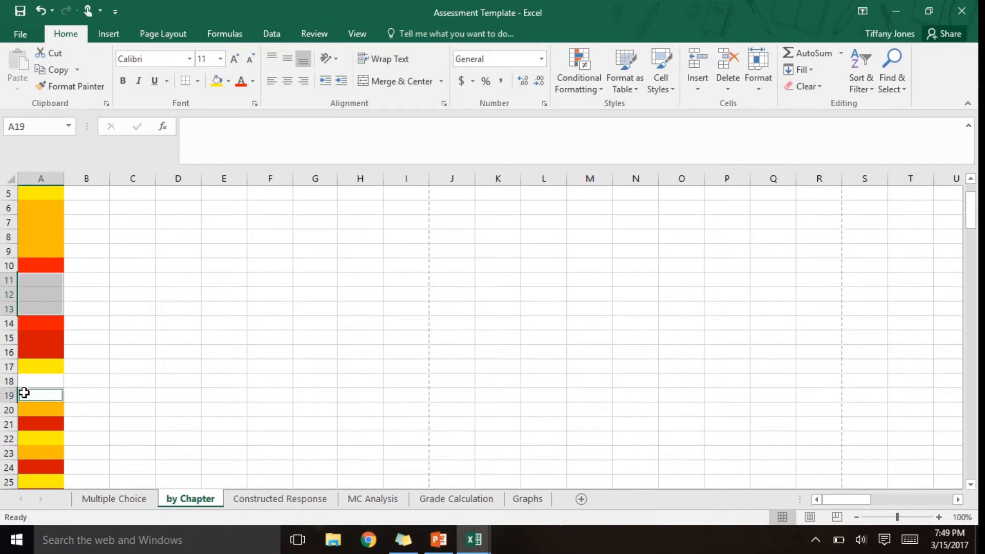
{"action": "left_click_drag", "start_coordinate": [973, 224], "coordinate": [973, 237]}
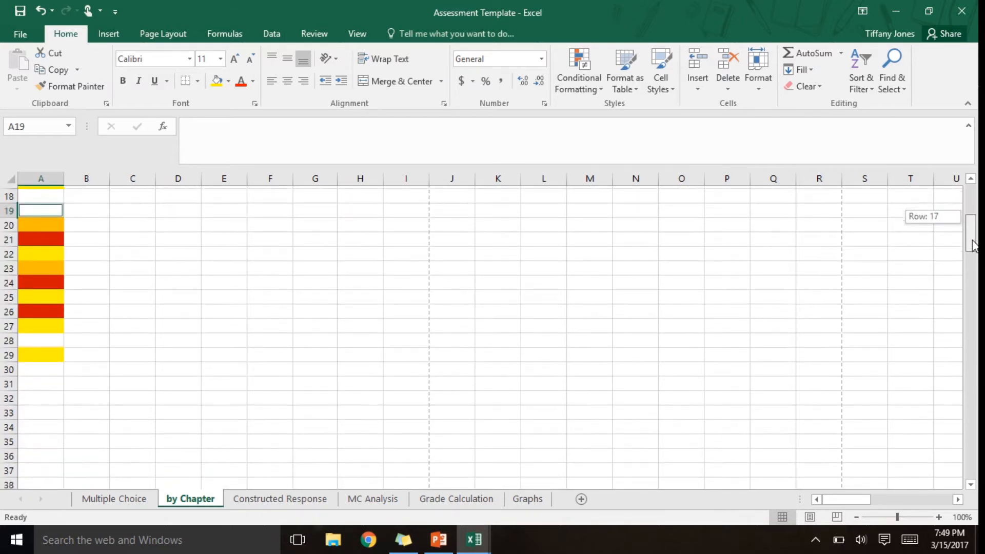
{"action": "left_click", "coordinate": [53, 339]}
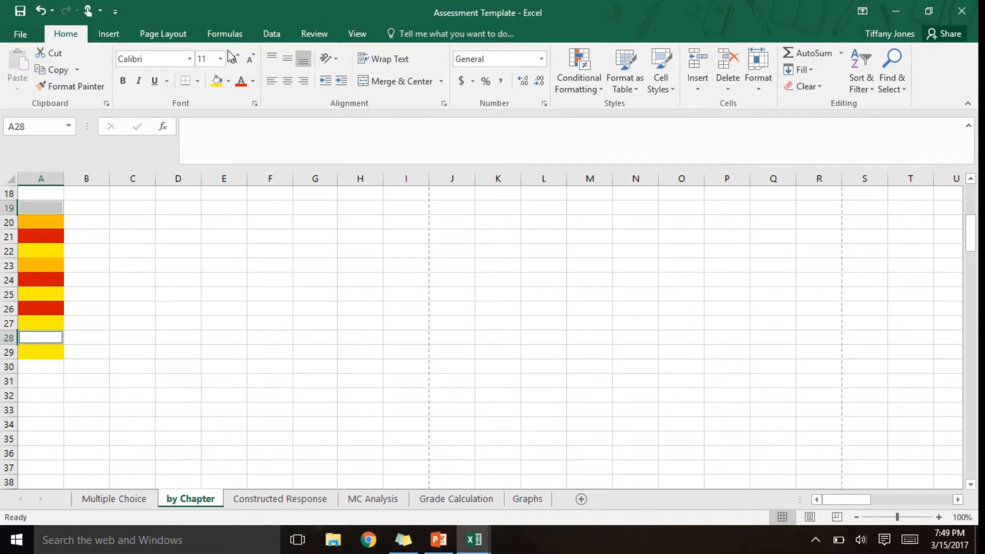
{"action": "left_click", "coordinate": [228, 82]}
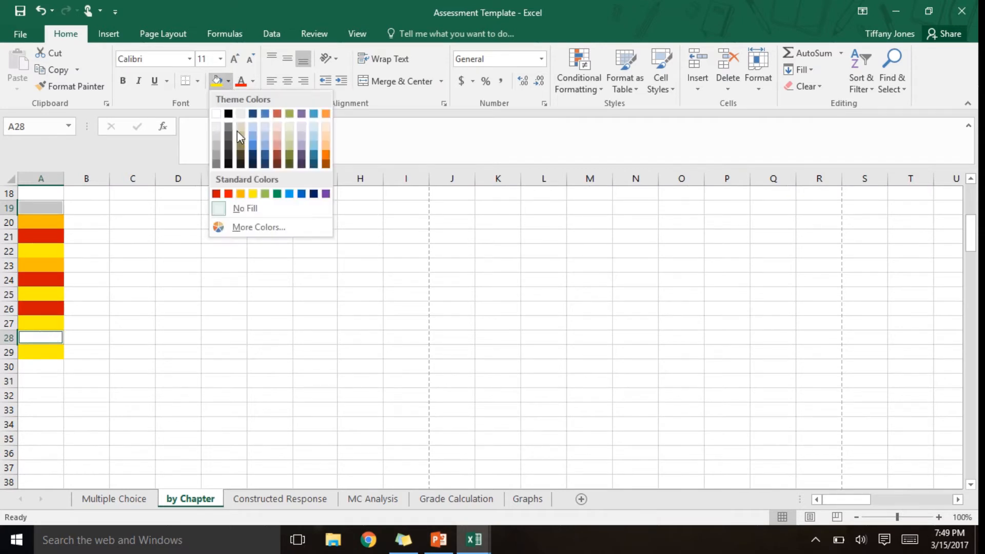
{"action": "left_click", "coordinate": [266, 194]}
{"action": "left_click", "coordinate": [110, 290]}
- Check the question cells in column A for a missing chapter color and go to cell A18
{"action": "key", "text": "Up"}
{"action": "key", "text": "Up"}
{"action": "key", "text": "Up"}
{"action": "key", "text": "Up"}
{"action": "key", "text": "Up"}
{"action": "key", "text": "Up"}
{"action": "key", "text": "Up"}
{"action": "key", "text": "Up"}
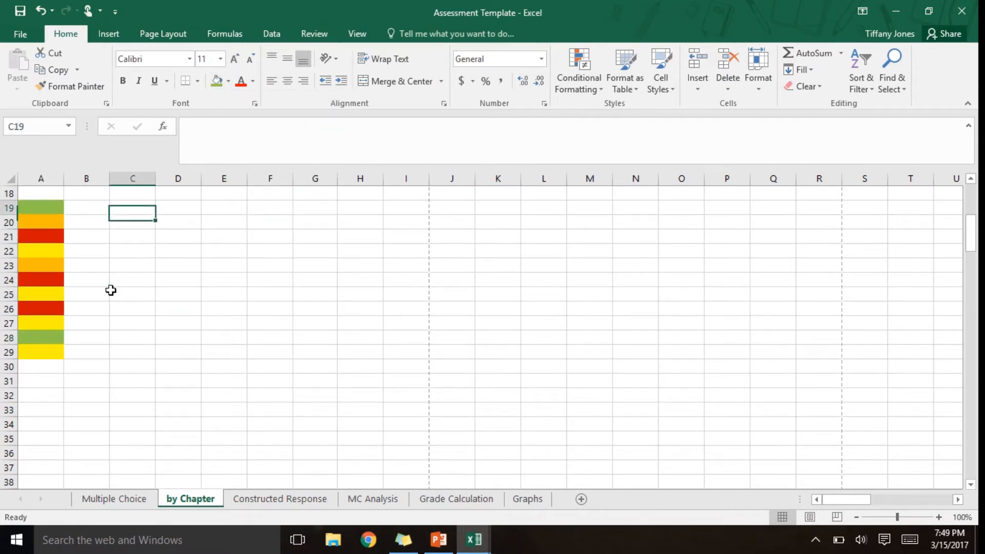
{"action": "key", "text": "Left"}
{"action": "key", "text": "Up"}
{"action": "key", "text": "Up"}
{"action": "key", "text": "Down"}
{"action": "key", "text": "Down"}
{"action": "key", "text": "Down"}
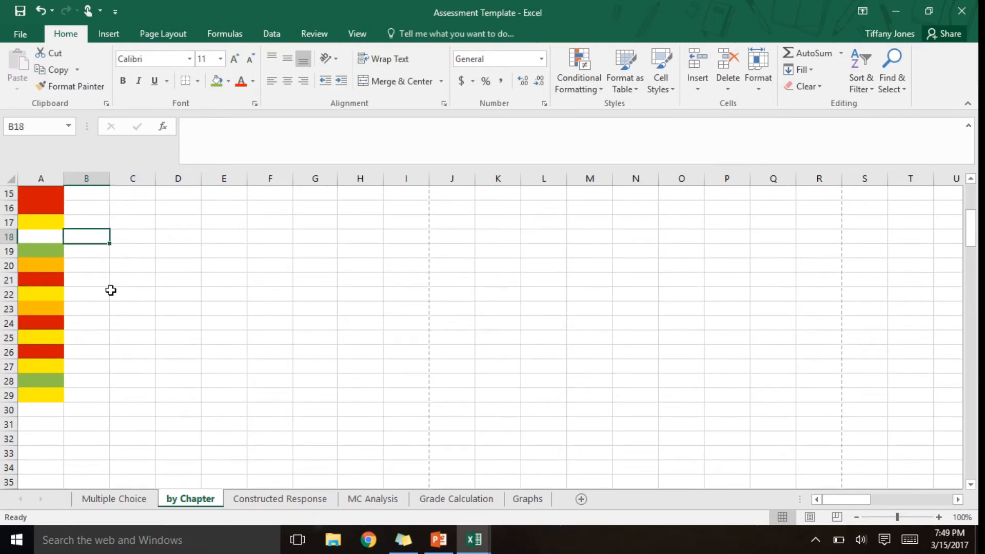
{"action": "key", "text": "Left"}
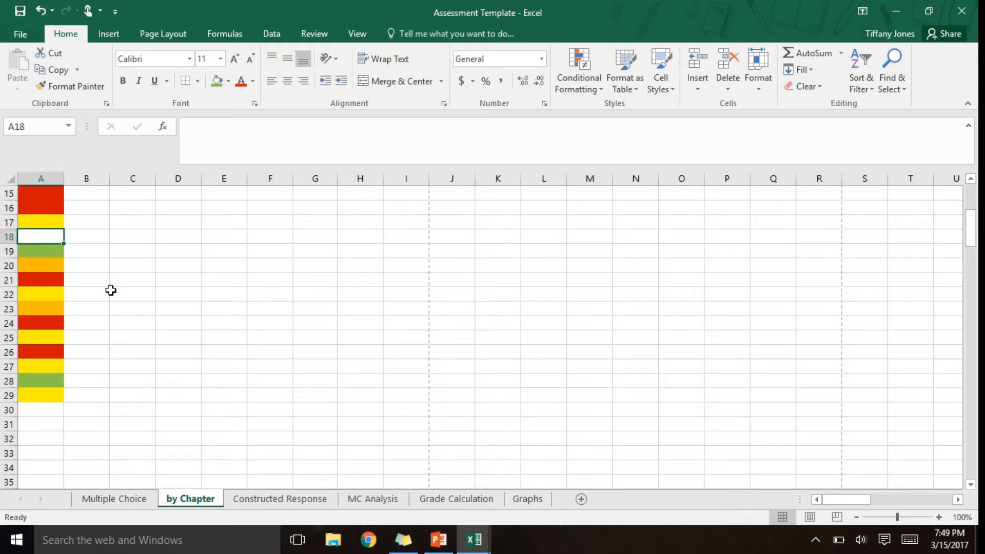
- Extend the chapter colors in cells A1 to A29 across the student columns through column L
{"action": "left_click_drag", "start_coordinate": [33, 393], "coordinate": [15, 65]}
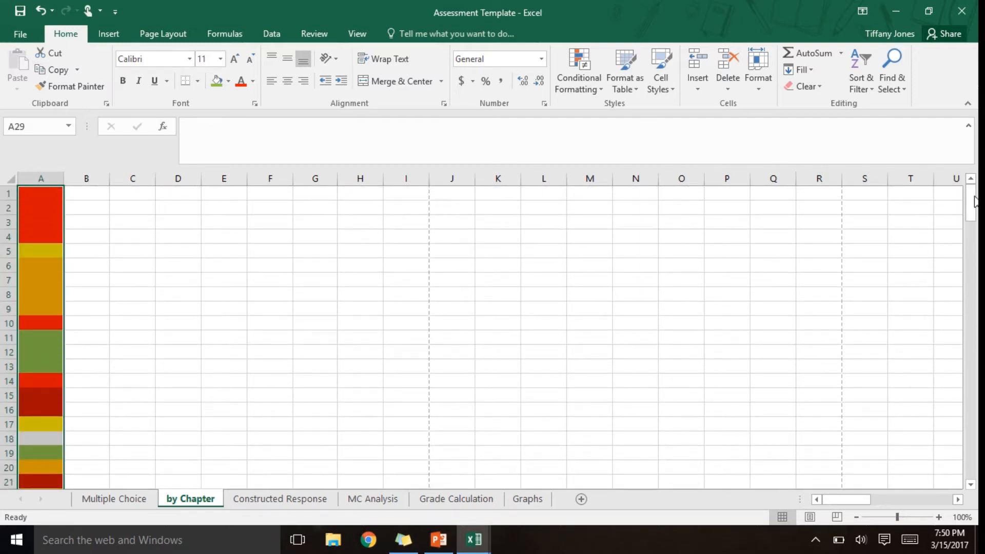
{"action": "left_click_drag", "start_coordinate": [971, 205], "coordinate": [974, 243]}
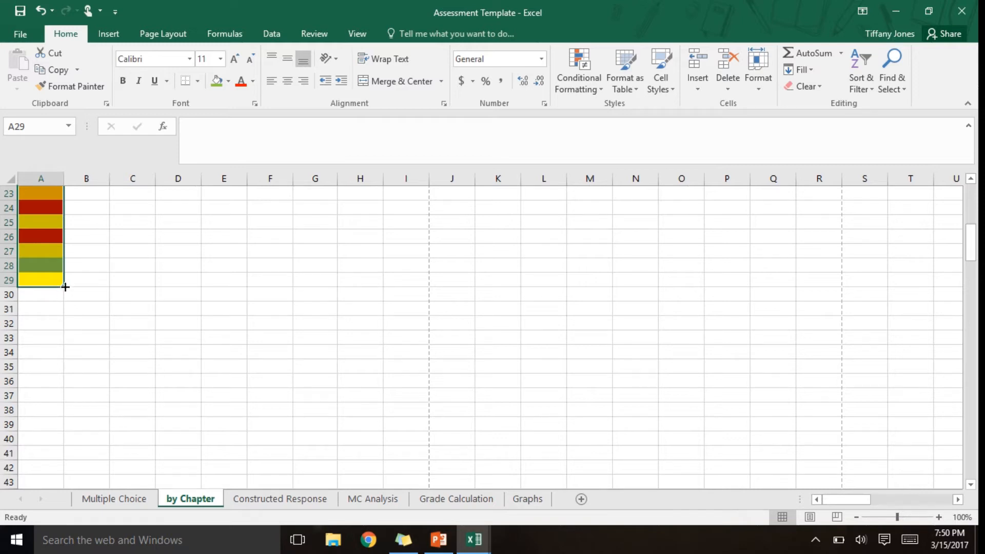
{"action": "left_click_drag", "start_coordinate": [65, 287], "coordinate": [559, 288]}
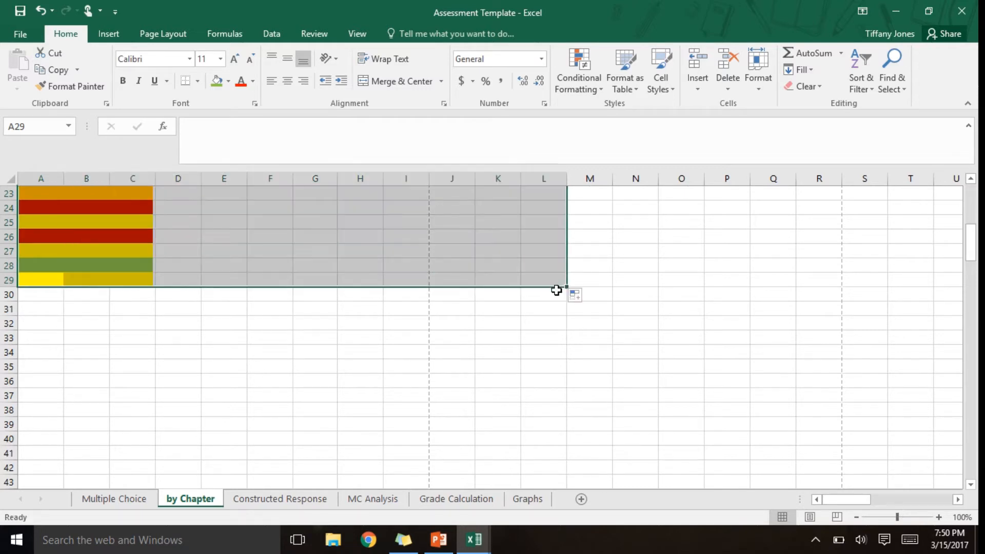
{"action": "left_click", "coordinate": [537, 343]}
{"action": "scroll", "coordinate": [536, 344], "scroll_direction": "up", "scroll_amount": 7}
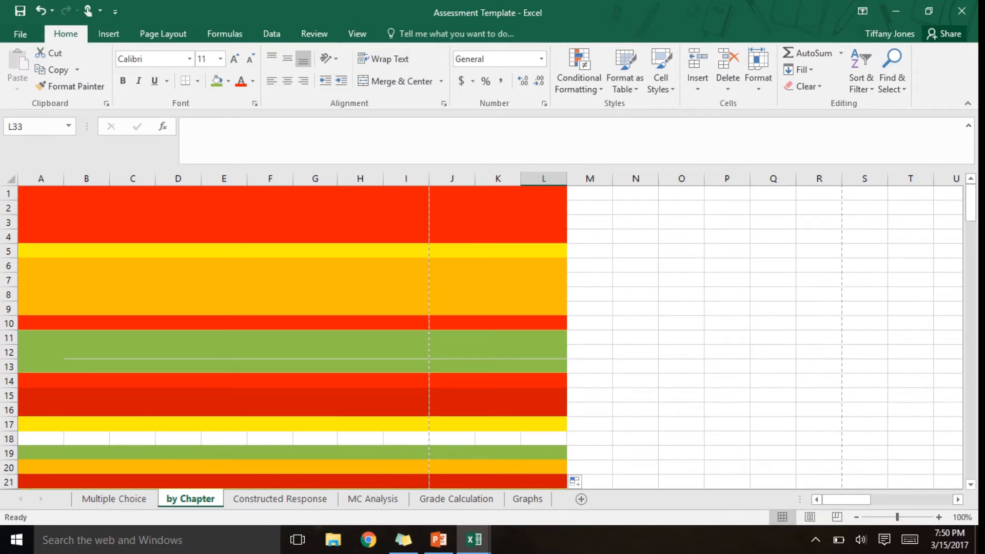
- Copy the student answers and names in A1:K40 of the Multiple Choice sheet
{"action": "left_click", "coordinate": [122, 502]}
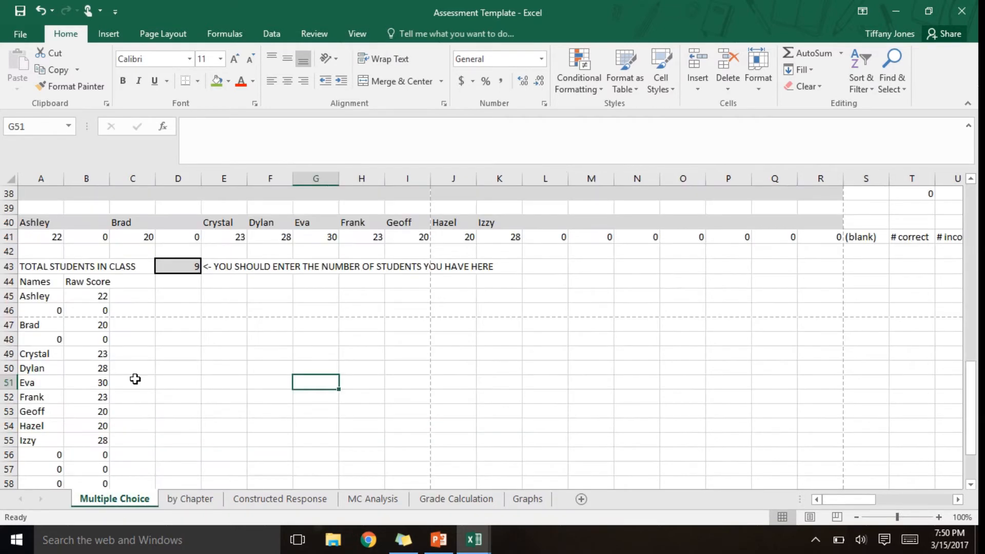
{"action": "left_click", "coordinate": [31, 194]}
{"action": "key", "text": "Up"}
{"action": "key", "text": "Up"}
{"action": "key", "text": "Up"}
{"action": "key", "text": "Up"}
{"action": "key", "text": "Up"}
{"action": "key", "text": "Up"}
{"action": "key", "text": "Up"}
{"action": "key", "text": "Up"}
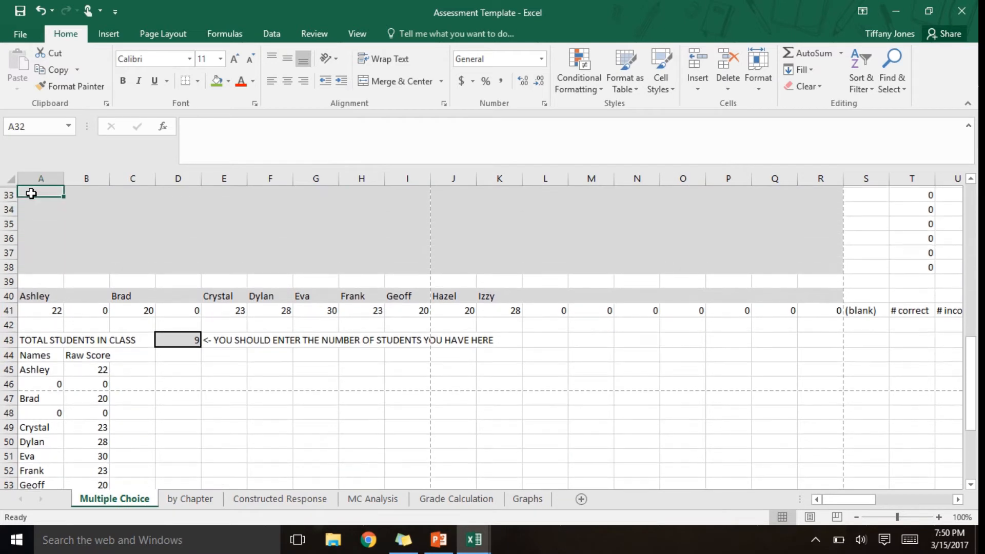
{"action": "left_click_drag", "start_coordinate": [50, 337], "coordinate": [515, 5]}
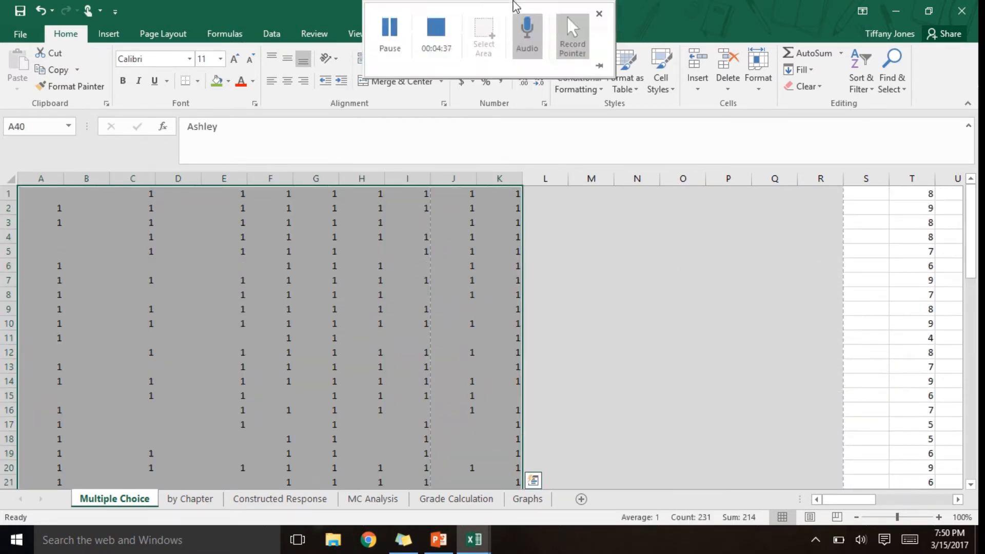
{"action": "key", "text": "ctrl+c"}
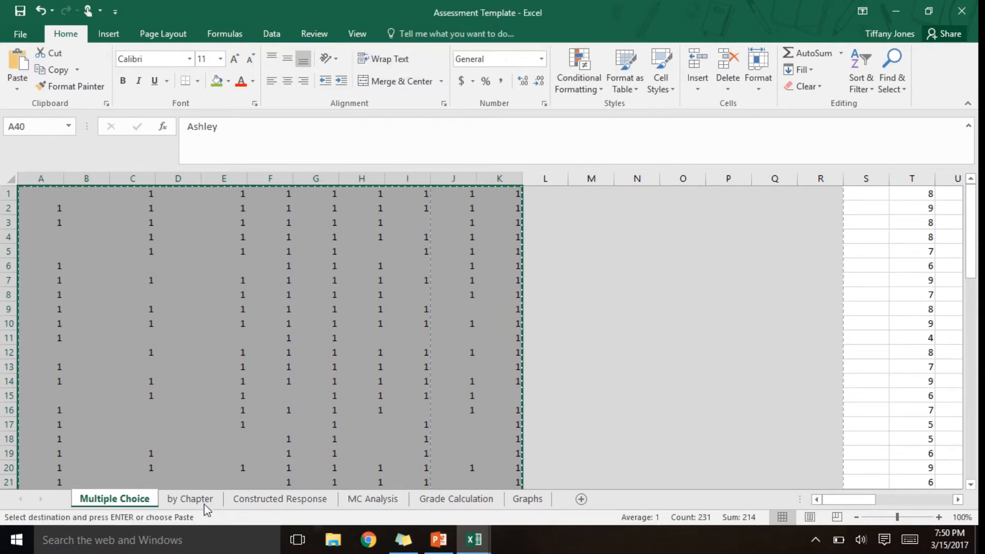
- Paste the copied answers into the by Chapter sheet from cell A1 as values only
{"action": "left_click", "coordinate": [204, 505]}
{"action": "left_click", "coordinate": [45, 194]}
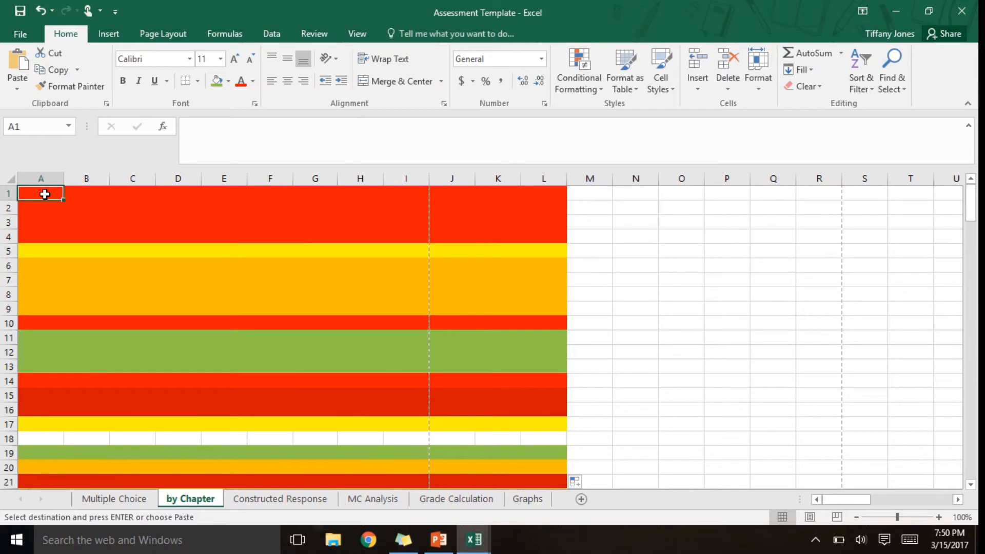
{"action": "key", "text": "ctrl+v"}
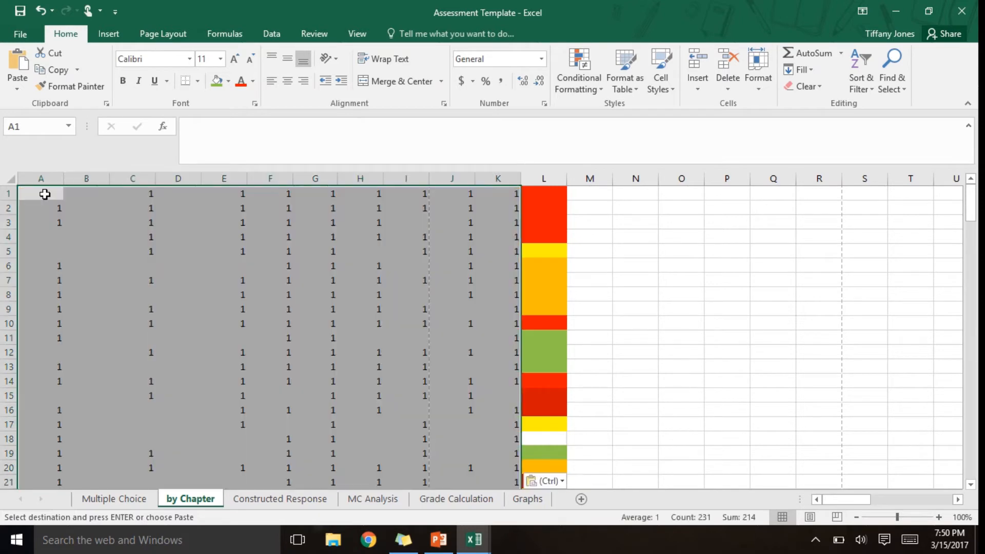
{"action": "left_click", "coordinate": [559, 482]}
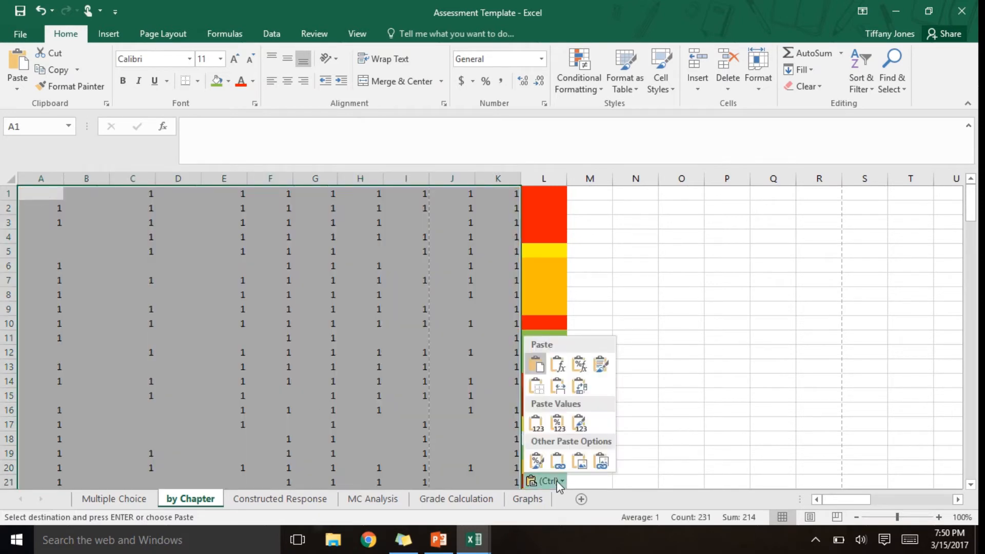
{"action": "left_click", "coordinate": [535, 423]}
{"action": "left_click", "coordinate": [240, 268]}
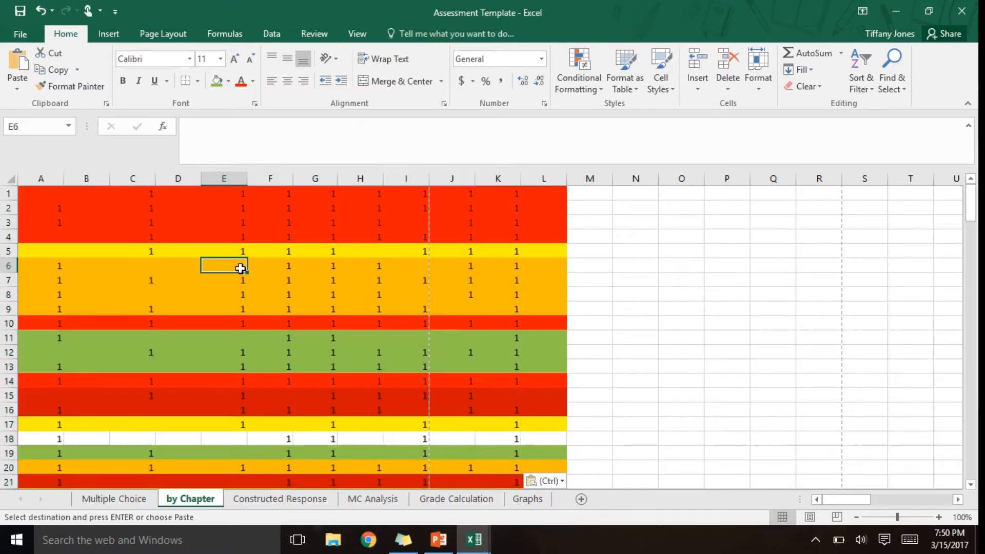
- Examine the pasted answers and student names down the by Chapter sheet and return to cell A1
{"action": "key", "text": "Left"}
{"action": "key", "text": "Left"}
{"action": "key", "text": "Left"}
{"action": "key", "text": "Left"}
{"action": "key", "text": "Down"}
{"action": "key", "text": "Down"}
{"action": "key", "text": "Down"}
{"action": "key", "text": "Down"}
{"action": "key", "text": "Down"}
{"action": "key", "text": "Down"}
{"action": "key", "text": "Down"}
{"action": "key", "text": "Down"}
{"action": "key", "text": "Down"}
{"action": "key", "text": "Down"}
{"action": "key", "text": "Down"}
{"action": "key", "text": "Down"}
{"action": "key", "text": "Down"}
{"action": "key", "text": "Down"}
{"action": "key", "text": "Down"}
{"action": "key", "text": "Down"}
{"action": "key", "text": "Down"}
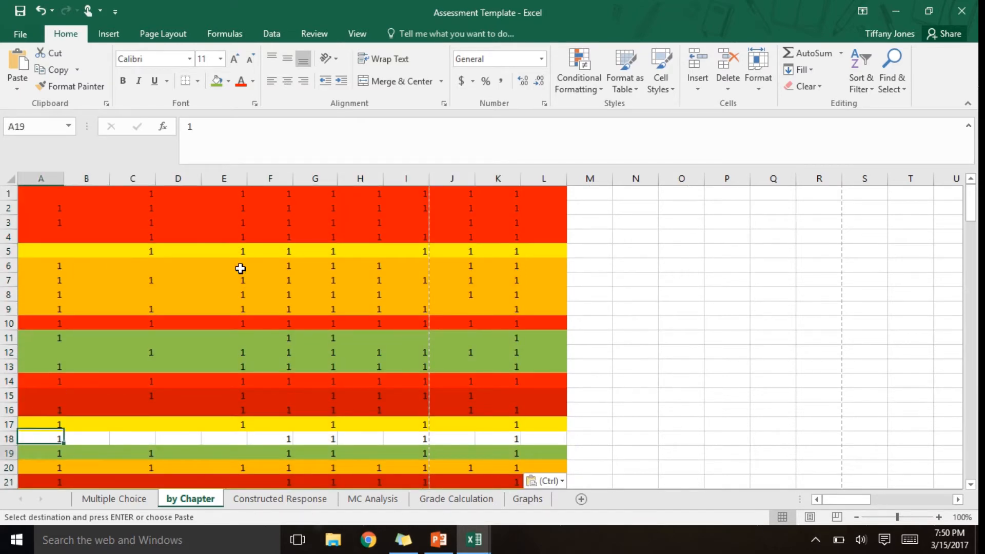
{"action": "key", "text": "Down"}
{"action": "key", "text": "Down"}
{"action": "key", "text": "Down"}
{"action": "key", "text": "Down"}
{"action": "key", "text": "Down"}
{"action": "key", "text": "Down"}
{"action": "key", "text": "Down"}
{"action": "key", "text": "Down"}
{"action": "key", "text": "Down"}
{"action": "key", "text": "Down"}
{"action": "key", "text": "Down"}
{"action": "key", "text": "Down"}
{"action": "key", "text": "Down"}
{"action": "key", "text": "Down"}
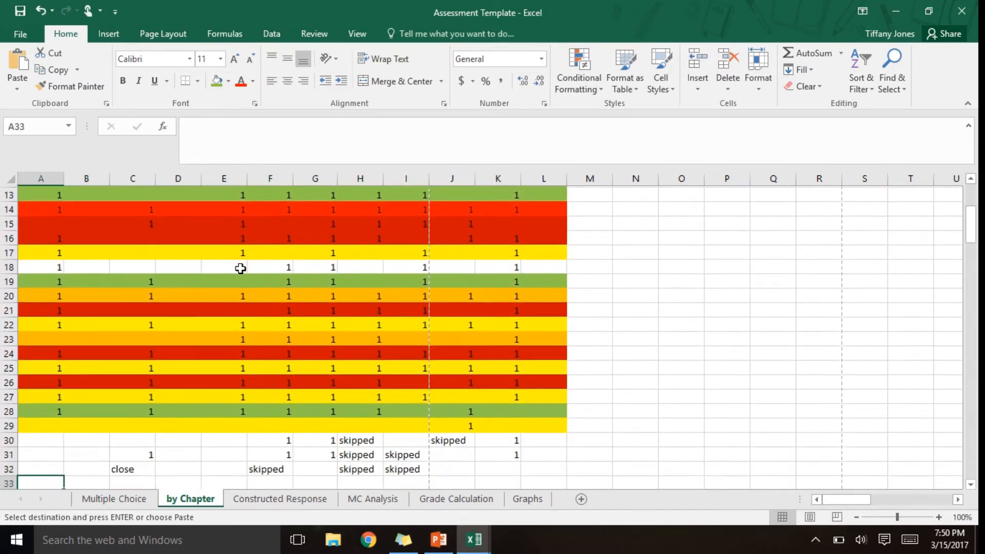
{"action": "key", "text": "Down"}
{"action": "key", "text": "Down"}
{"action": "key", "text": "Down"}
{"action": "key", "text": "Down"}
{"action": "key", "text": "Down"}
{"action": "key", "text": "Down"}
{"action": "key", "text": "Down"}
{"action": "key", "text": "Down"}
{"action": "key", "text": "Down"}
{"action": "key", "text": "Down"}
{"action": "key", "text": "Down"}
{"action": "key", "text": "Up"}
{"action": "key", "text": "Up"}
{"action": "key", "text": "Up"}
{"action": "key", "text": "Up"}
{"action": "key", "text": "Up"}
{"action": "key", "text": "Up"}
{"action": "key", "text": "Up"}
{"action": "key", "text": "Up"}
{"action": "key", "text": "Up"}
{"action": "key", "text": "Up"}
{"action": "key", "text": "Up"}
{"action": "key", "text": "Up"}
{"action": "key", "text": "Up"}
{"action": "key", "text": "Up"}
{"action": "key", "text": "Up"}
{"action": "key", "text": "Up"}
{"action": "key", "text": "Up"}
{"action": "key", "text": "Up"}
{"action": "key", "text": "Up"}
{"action": "key", "text": "Up"}
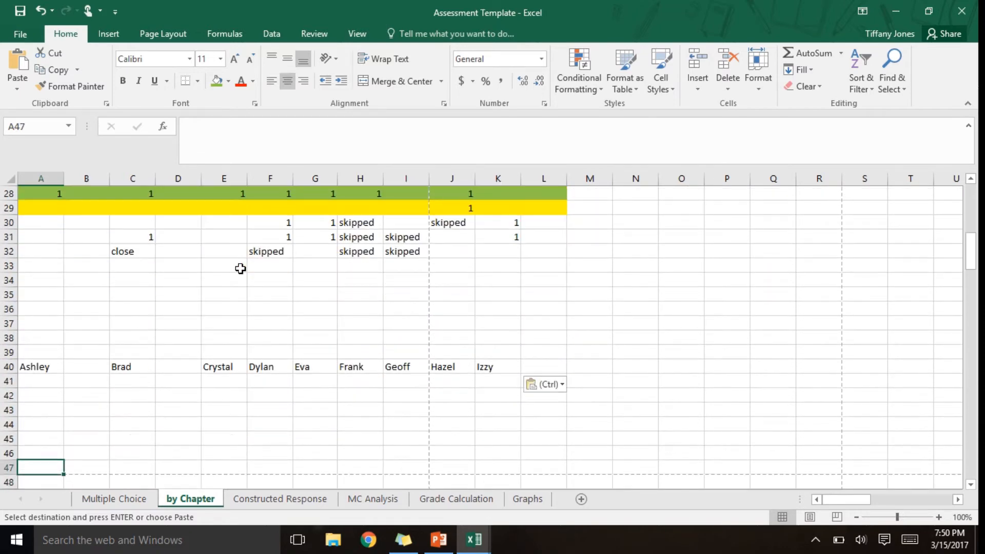
{"action": "key", "text": "Up"}
{"action": "key", "text": "Up"}
{"action": "key", "text": "Up"}
{"action": "key", "text": "Up"}
{"action": "key", "text": "Up"}
{"action": "key", "text": "Up"}
{"action": "key", "text": "Up"}
{"action": "key", "text": "Up"}
{"action": "key", "text": "Up"}
{"action": "key", "text": "Up"}
{"action": "key", "text": "Up"}
{"action": "key", "text": "Up"}
{"action": "key", "text": "Up"}
{"action": "key", "text": "Up"}
{"action": "key", "text": "Up"}
{"action": "key", "text": "Up"}
{"action": "key", "text": "Up"}
{"action": "key", "text": "Up"}
{"action": "key", "text": "Up"}
{"action": "key", "text": "Up"}
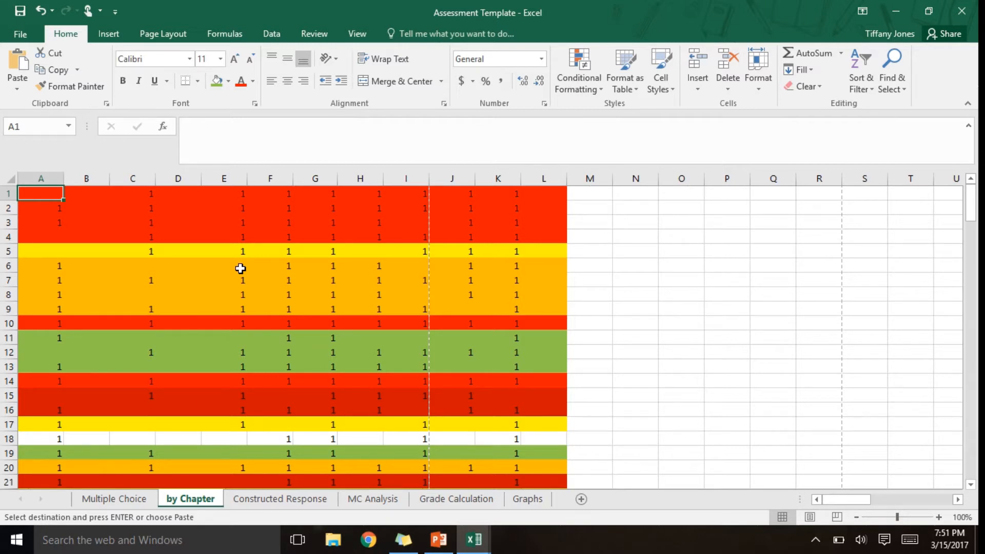
- Start a find and replace with formatting options and set the find format to the standard dark red fill
{"action": "key", "text": "ctrl+f"}
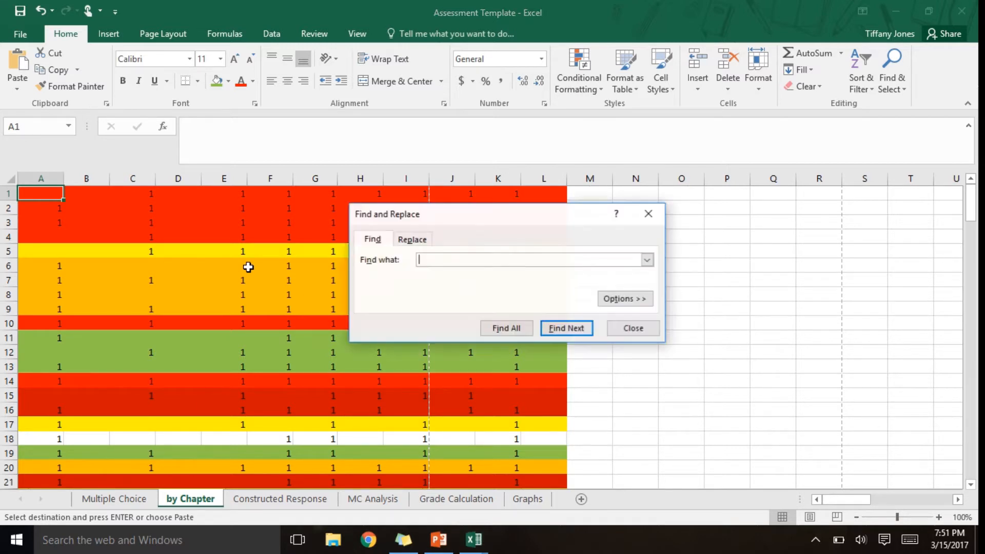
{"action": "left_click", "coordinate": [416, 239]}
{"action": "left_click", "coordinate": [621, 299]}
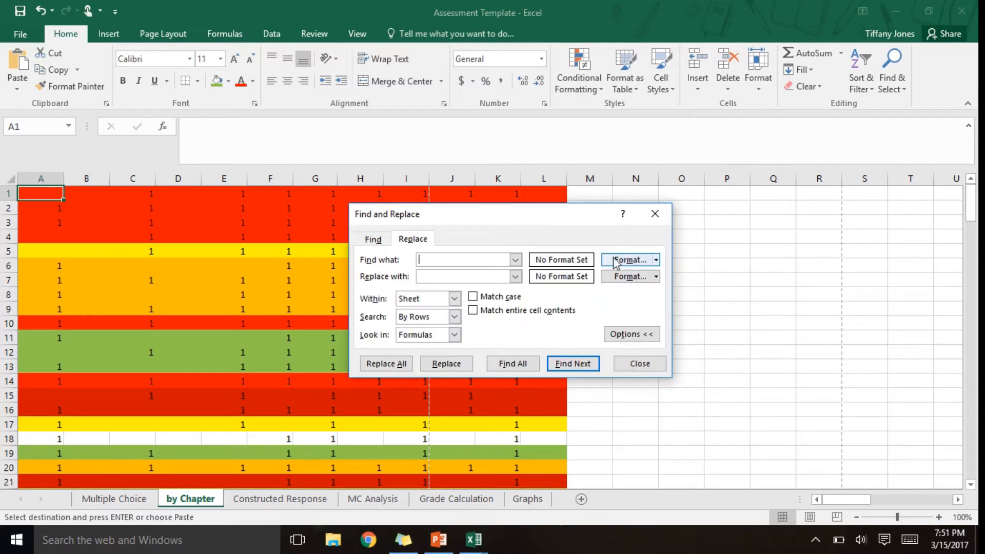
{"action": "left_click", "coordinate": [635, 261]}
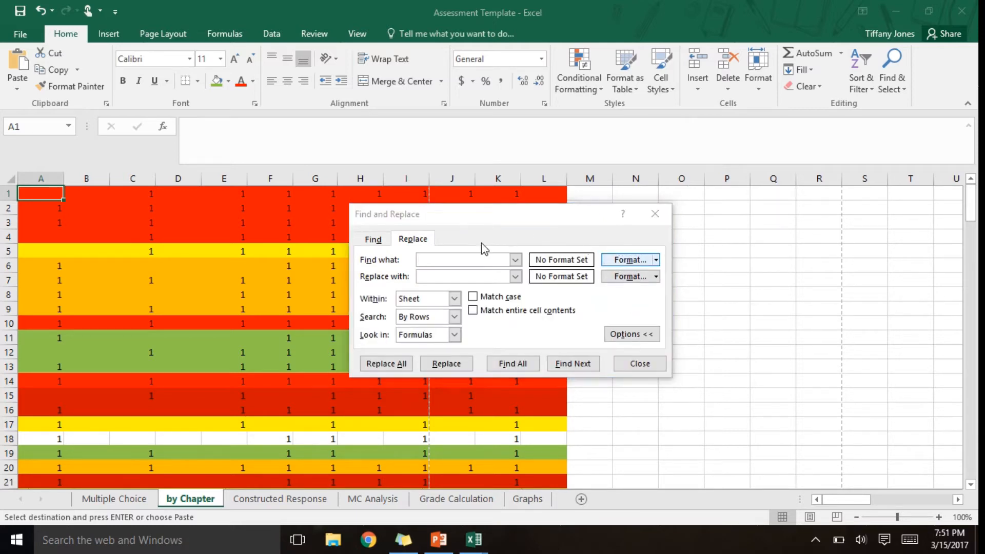
{"action": "left_click", "coordinate": [511, 104]}
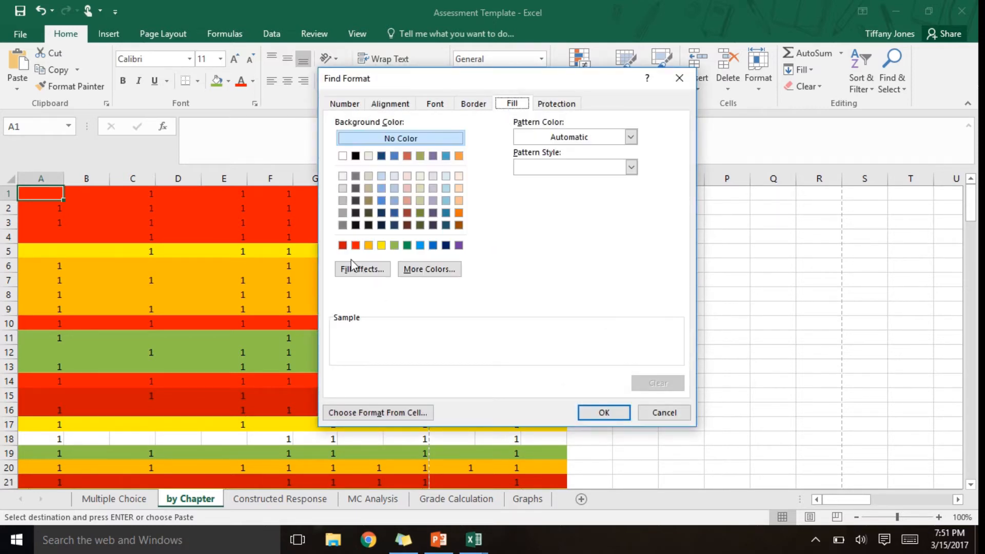
{"action": "left_click", "coordinate": [345, 247]}
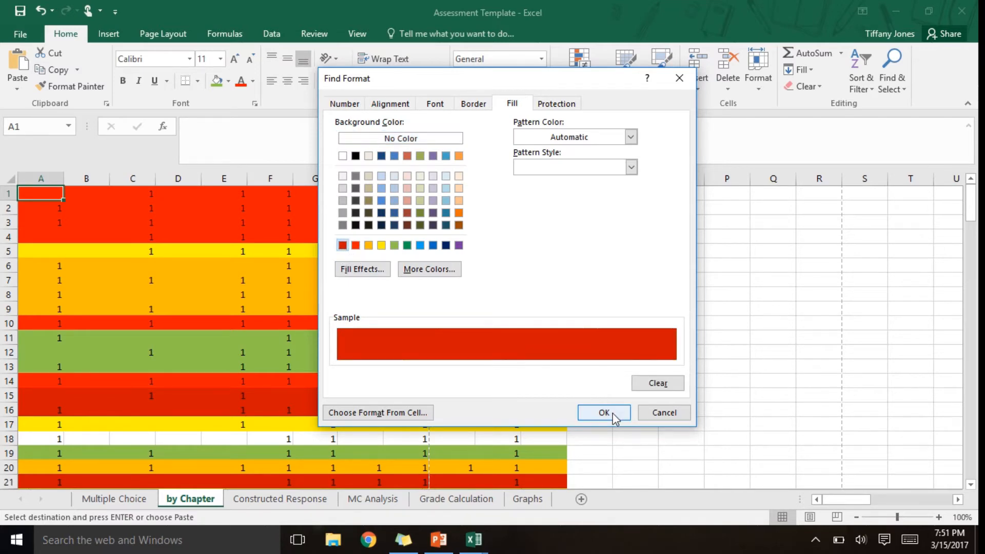
{"action": "left_click", "coordinate": [616, 413]}
- Set the replacement format to the same dark red fill and replace every matching 1 with A
{"action": "left_click", "coordinate": [630, 276]}
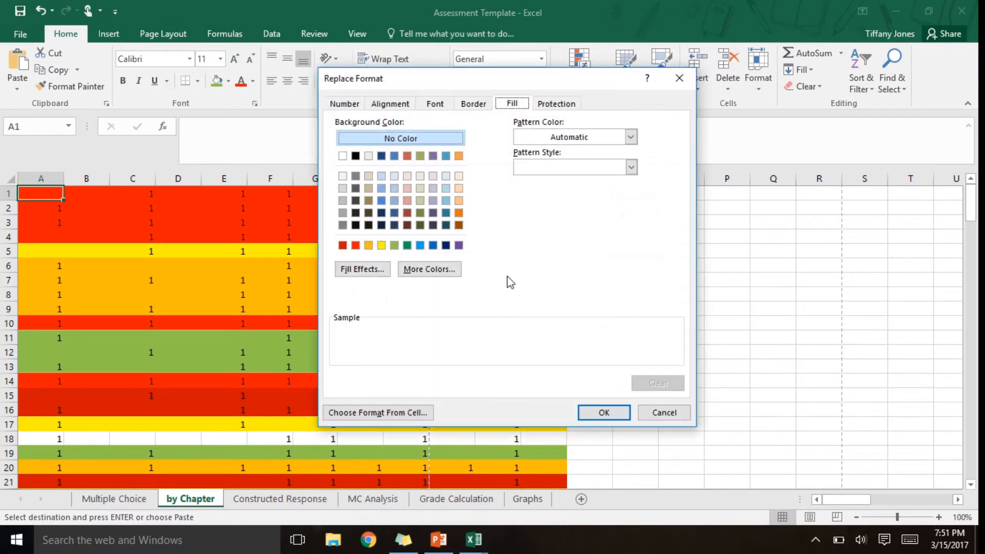
{"action": "left_click", "coordinate": [343, 245]}
{"action": "left_click", "coordinate": [597, 411]}
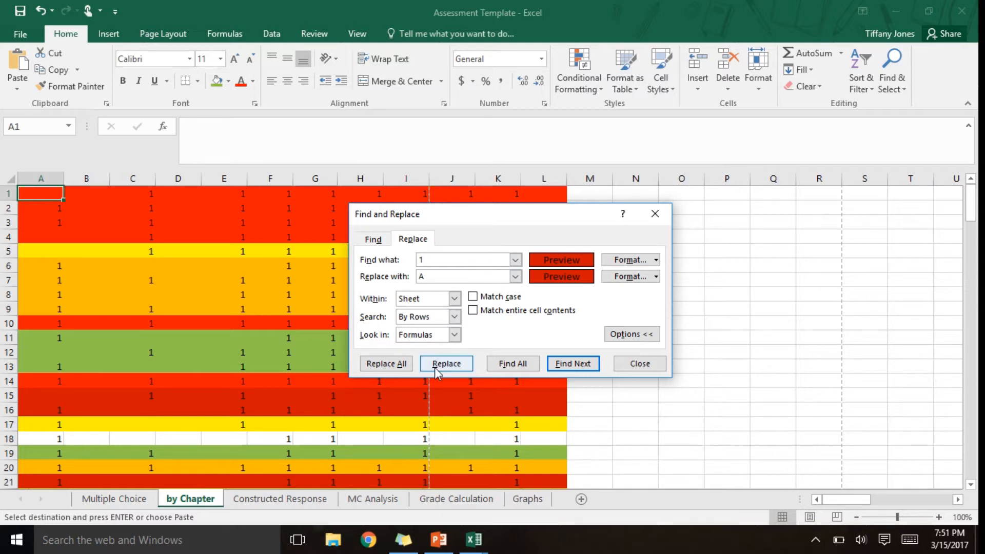
{"action": "left_click", "coordinate": [393, 366]}
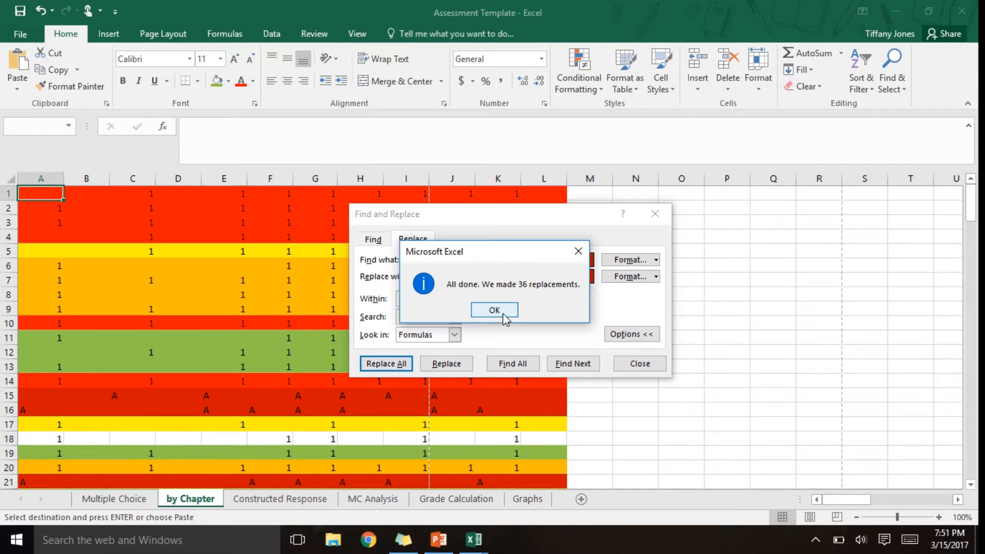
{"action": "left_click", "coordinate": [494, 310]}
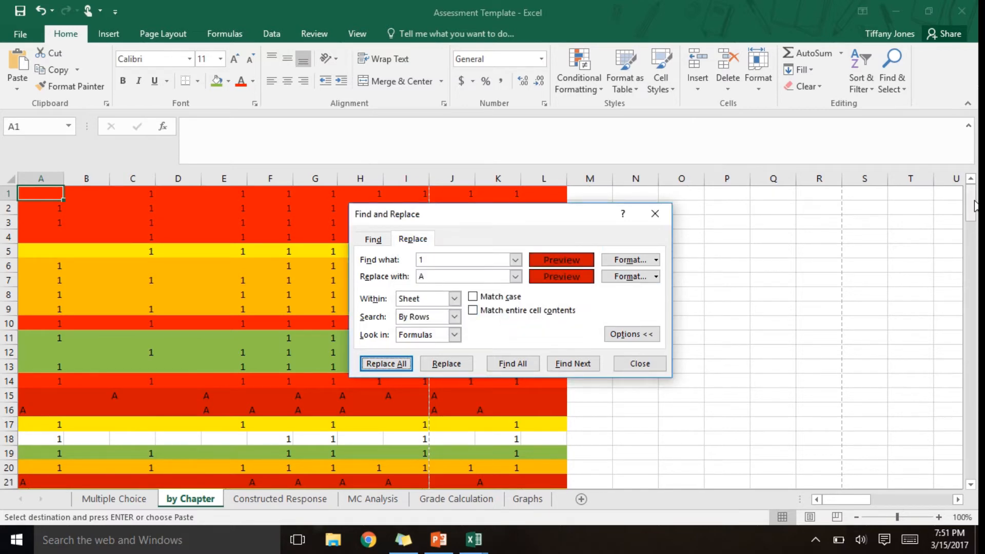
- Examine the dark red rows between rows 12 and 32 for the replaced answers
{"action": "left_click_drag", "start_coordinate": [971, 204], "coordinate": [975, 226]}
{"action": "left_click", "coordinate": [102, 408]}
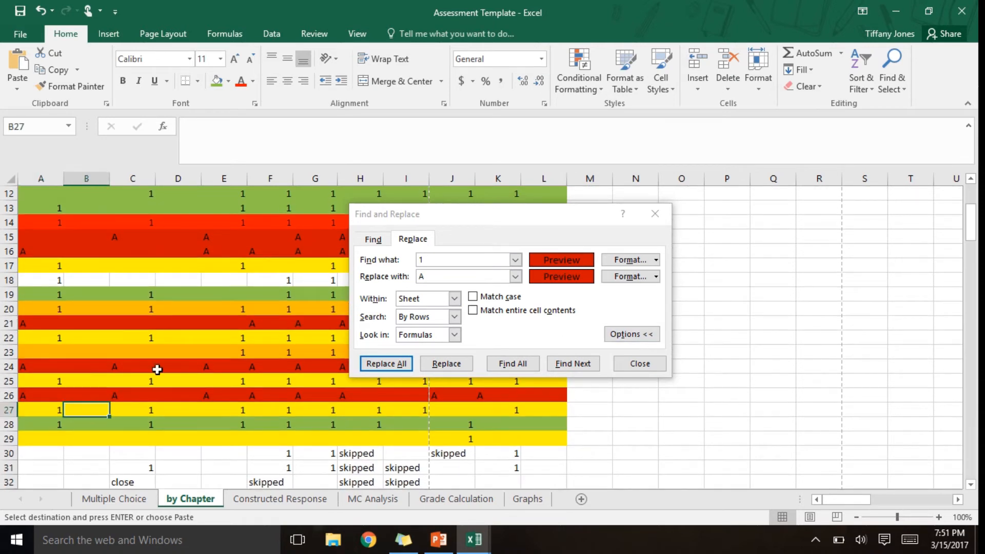
{"action": "key", "text": "Right"}
{"action": "key", "text": "Up"}
{"action": "key", "text": "Up"}
{"action": "key", "text": "Up"}
{"action": "key", "text": "Up"}
{"action": "key", "text": "Up"}
{"action": "key", "text": "Up"}
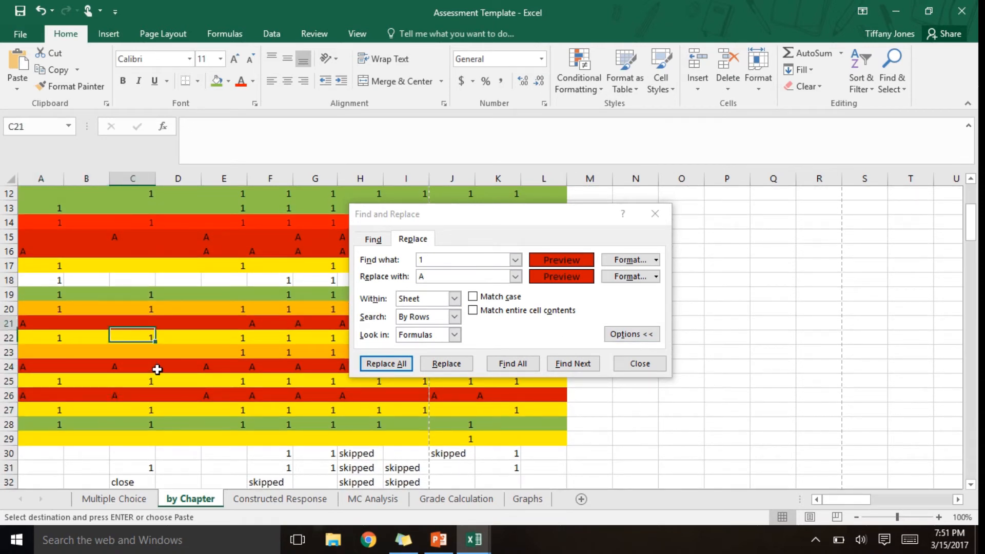
{"action": "key", "text": "Up"}
{"action": "key", "text": "Up"}
{"action": "key", "text": "Up"}
{"action": "key", "text": "Up"}
{"action": "key", "text": "Up"}
{"action": "key", "text": "Up"}
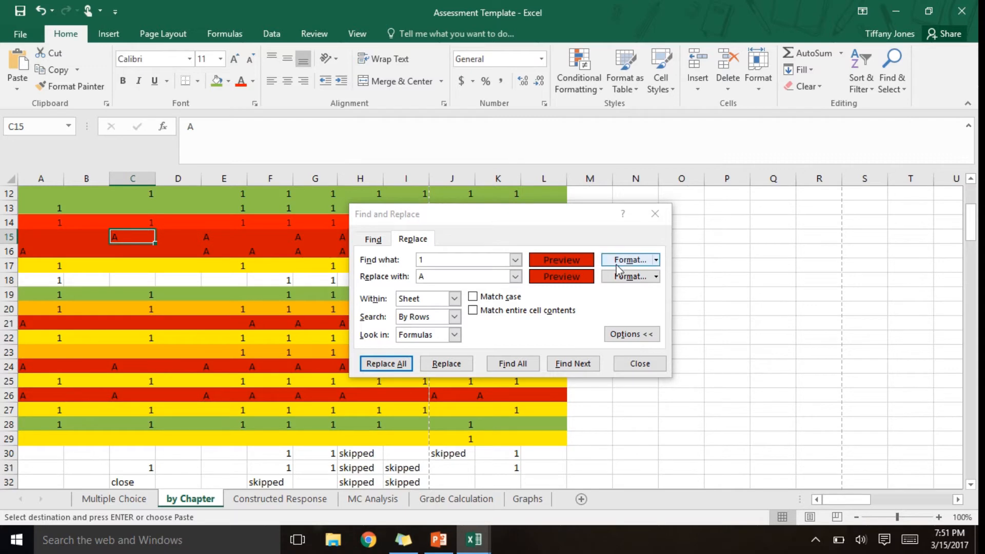
- Set both the find format and the replacement format to the standard bright red fill
{"action": "left_click", "coordinate": [618, 262]}
{"action": "left_click", "coordinate": [355, 244]}
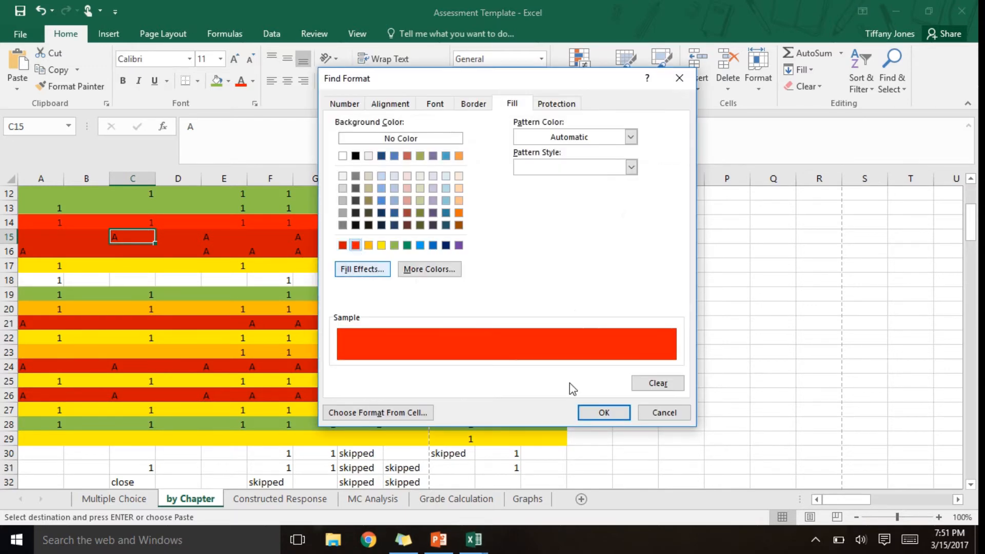
{"action": "left_click", "coordinate": [603, 413]}
{"action": "left_click", "coordinate": [619, 277]}
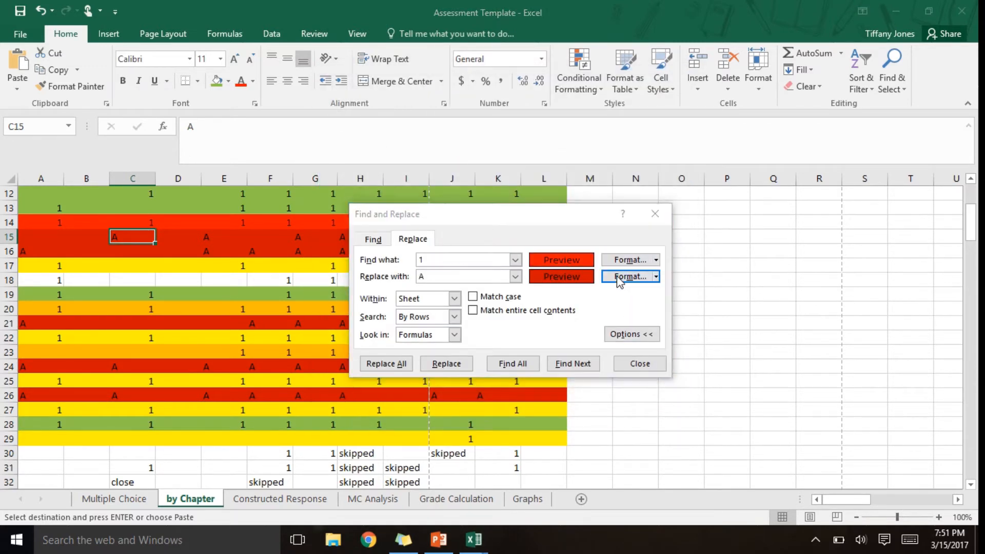
{"action": "left_click", "coordinate": [356, 245]}
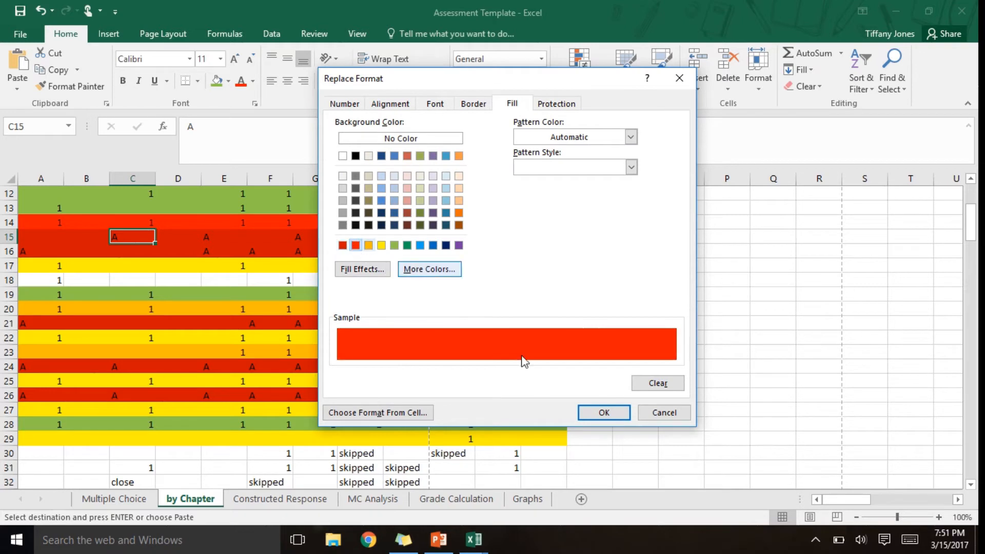
{"action": "left_click", "coordinate": [603, 410]}
- Replace every 1 in the bright red cells with B
{"action": "left_click", "coordinate": [457, 278]}
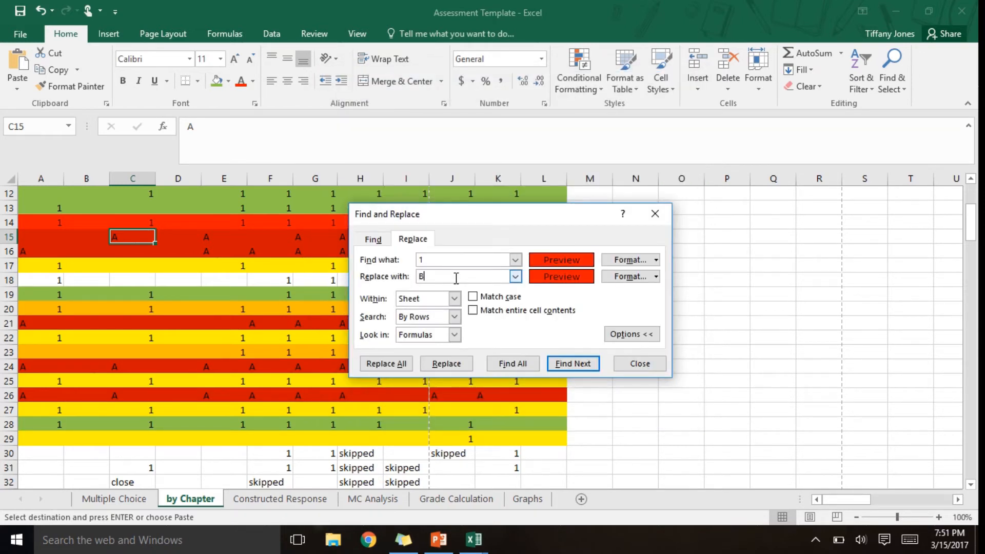
{"action": "left_click", "coordinate": [386, 363]}
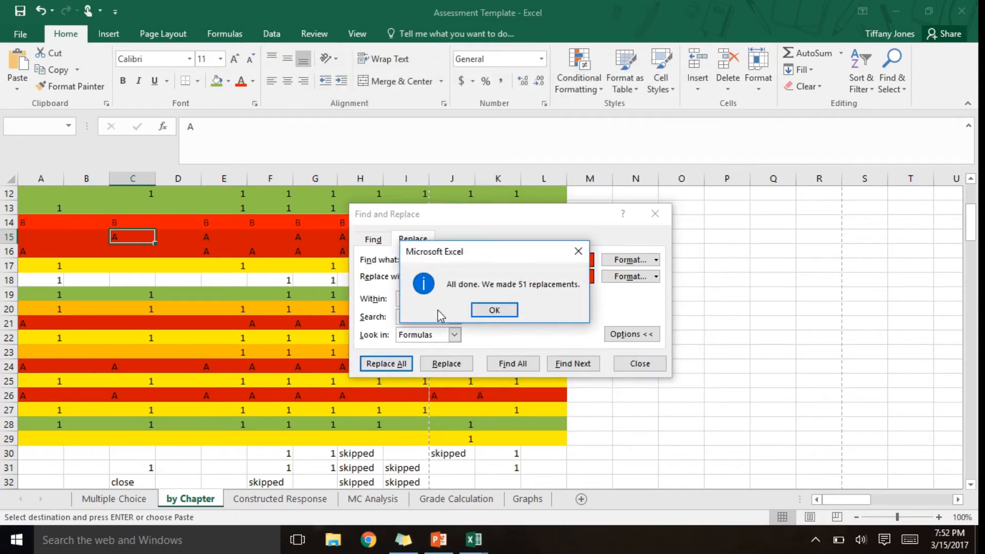
{"action": "left_click", "coordinate": [495, 310]}
- Set both the find format and the replacement format to the standard orange fill
{"action": "left_click", "coordinate": [633, 260]}
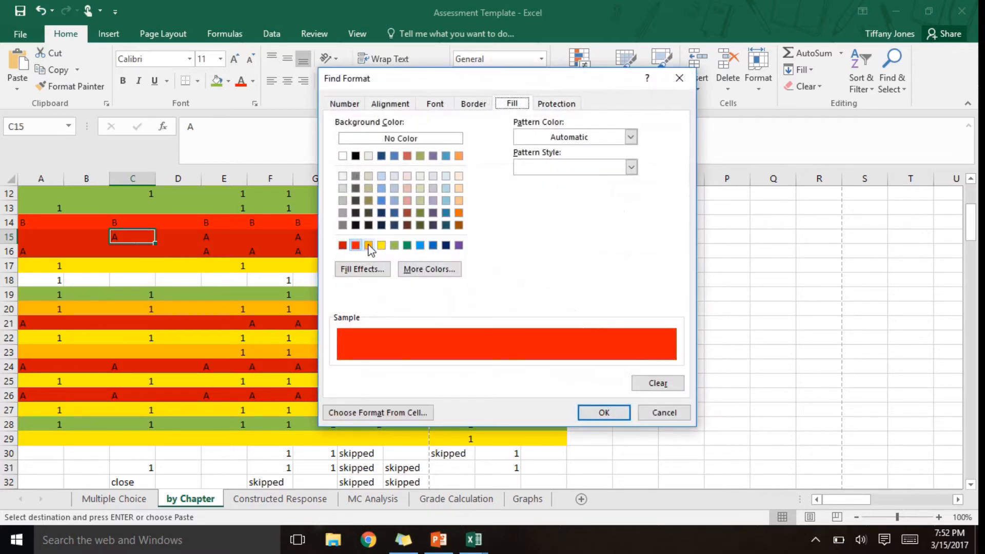
{"action": "left_click", "coordinate": [369, 244]}
{"action": "left_click", "coordinate": [595, 412]}
{"action": "left_click", "coordinate": [632, 279]}
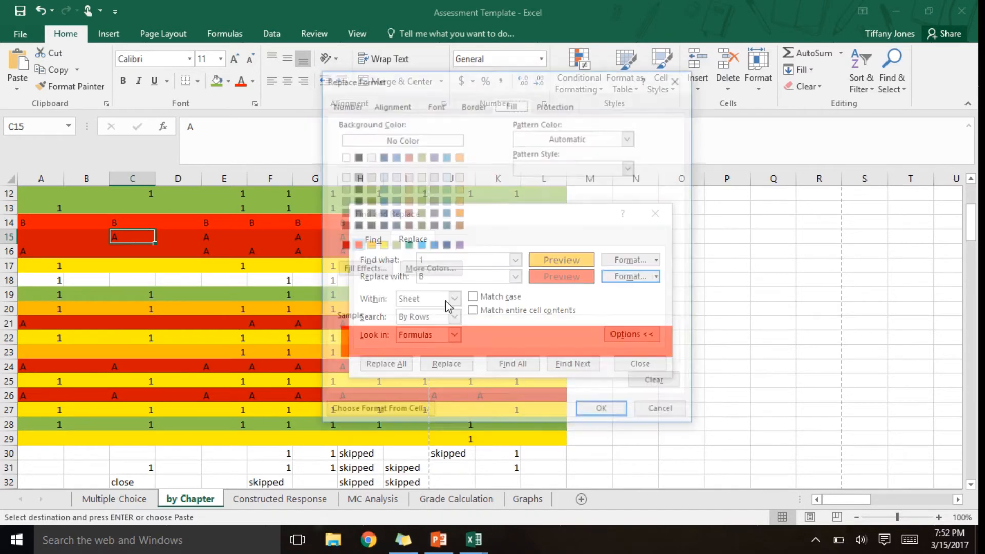
{"action": "left_click", "coordinate": [355, 245]}
{"action": "left_click", "coordinate": [368, 245]}
{"action": "left_click", "coordinate": [604, 412]}
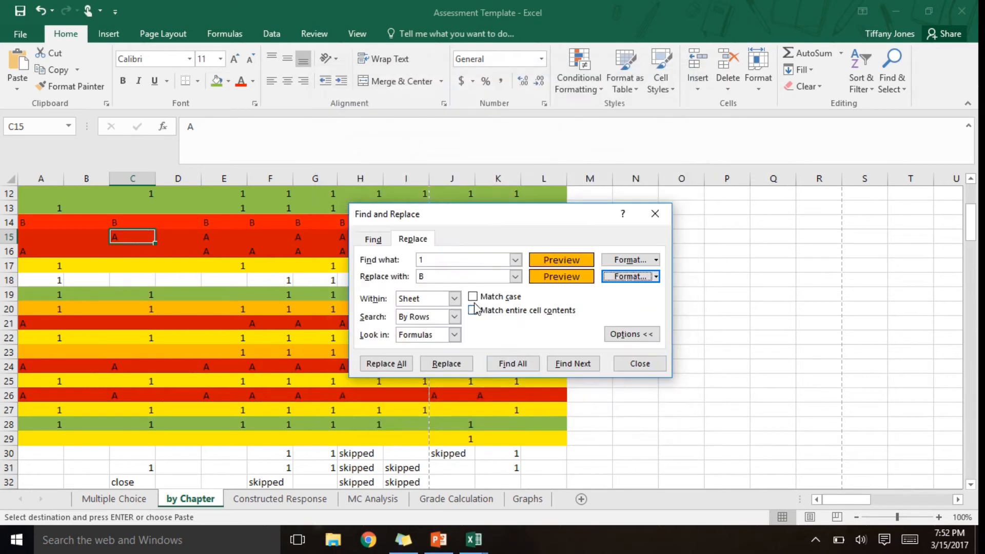
- Replace every 1 in the orange cells with C
{"action": "left_click", "coordinate": [471, 281]}
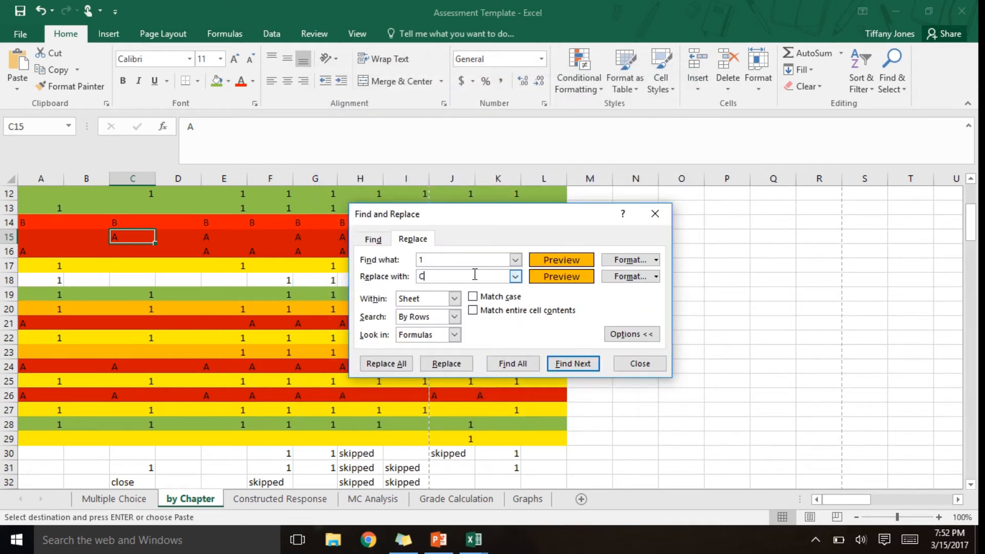
{"action": "type", "text": "C"}
{"action": "left_click", "coordinate": [385, 363]}
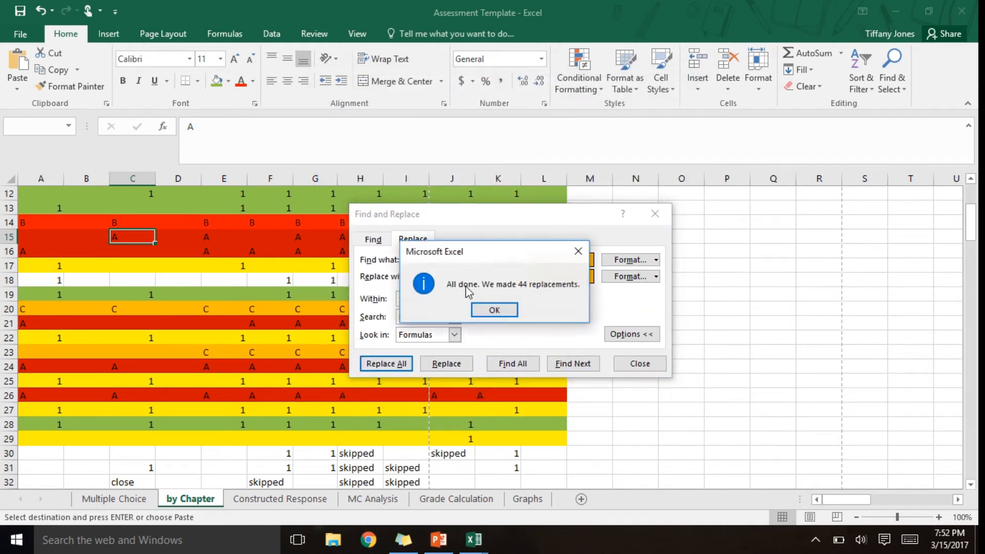
{"action": "left_click", "coordinate": [507, 309]}
- Set the find and replacement formats to the standard yellow fill and replace every matching 1 with D
{"action": "left_click", "coordinate": [648, 260]}
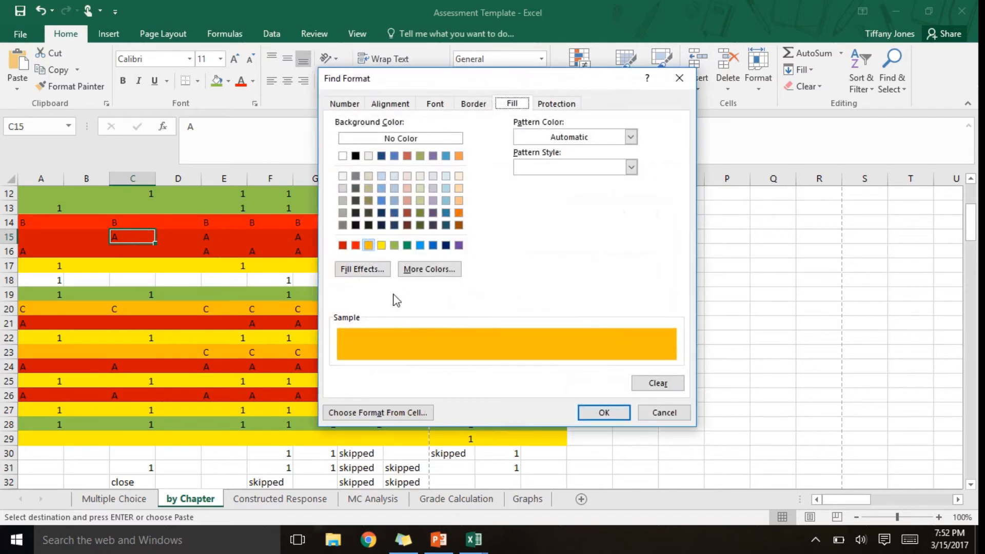
{"action": "left_click", "coordinate": [381, 244]}
{"action": "left_click", "coordinate": [604, 413]}
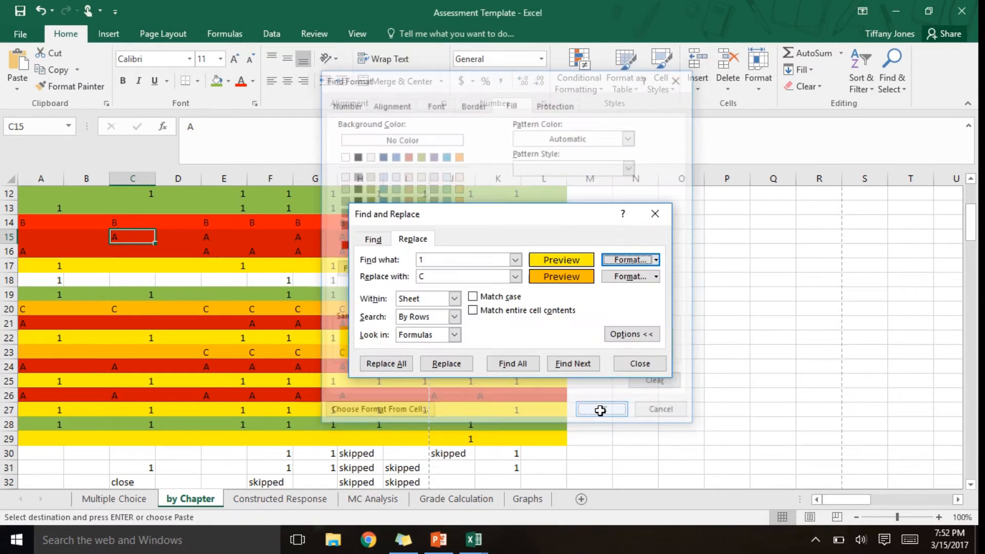
{"action": "left_click", "coordinate": [623, 276]}
{"action": "left_click", "coordinate": [381, 245]}
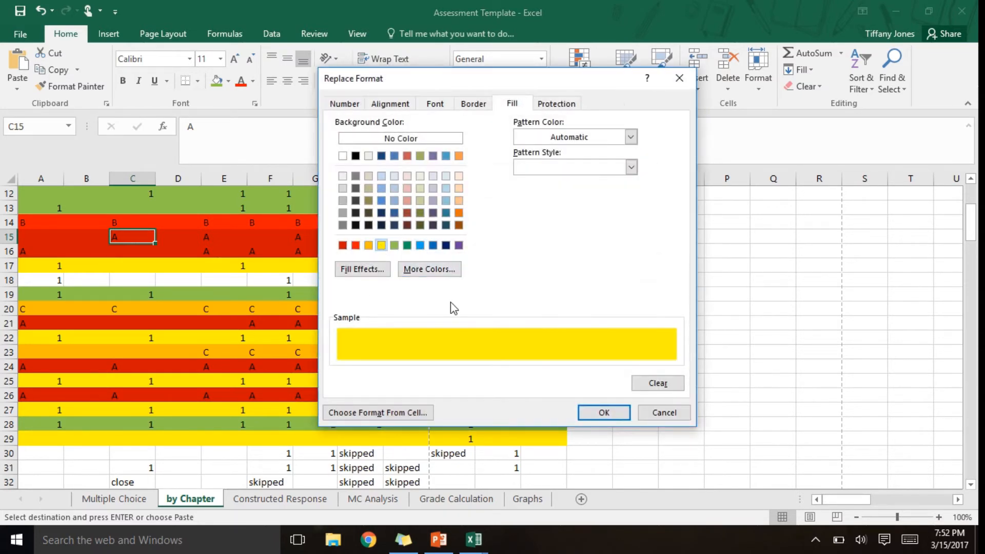
{"action": "left_click", "coordinate": [627, 413]}
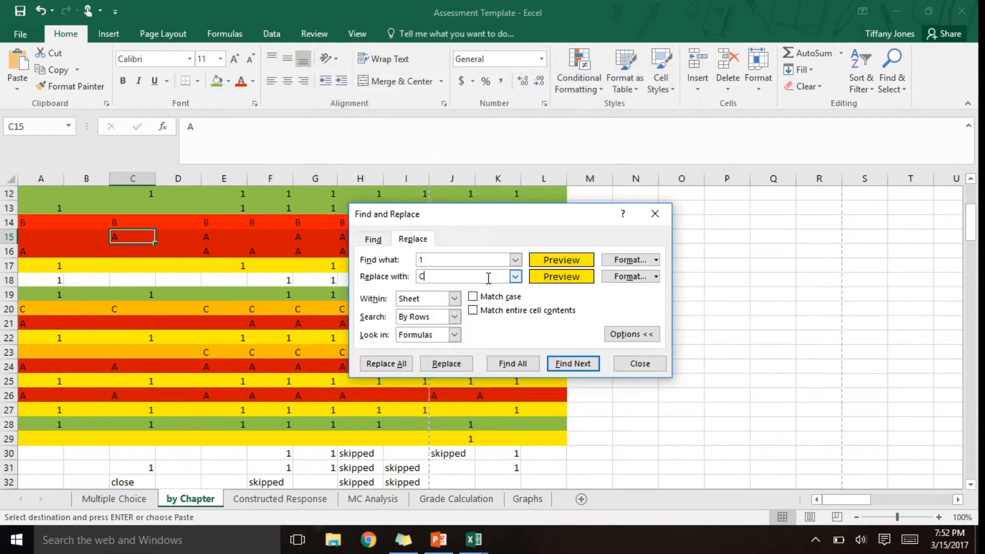
{"action": "left_click", "coordinate": [386, 363]}
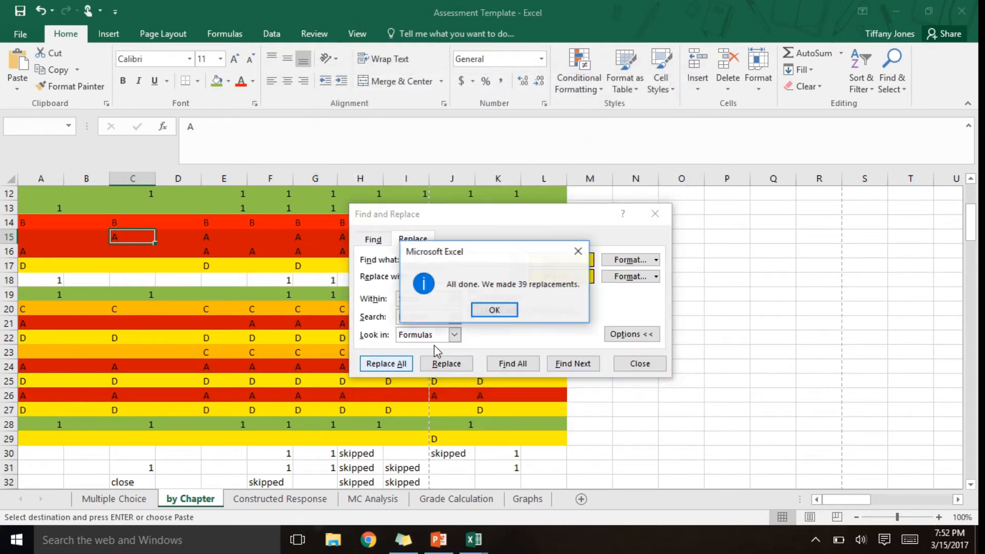
{"action": "left_click", "coordinate": [502, 315]}
- Set both the find format and the replacement format to the standard light green fill
{"action": "left_click", "coordinate": [630, 259]}
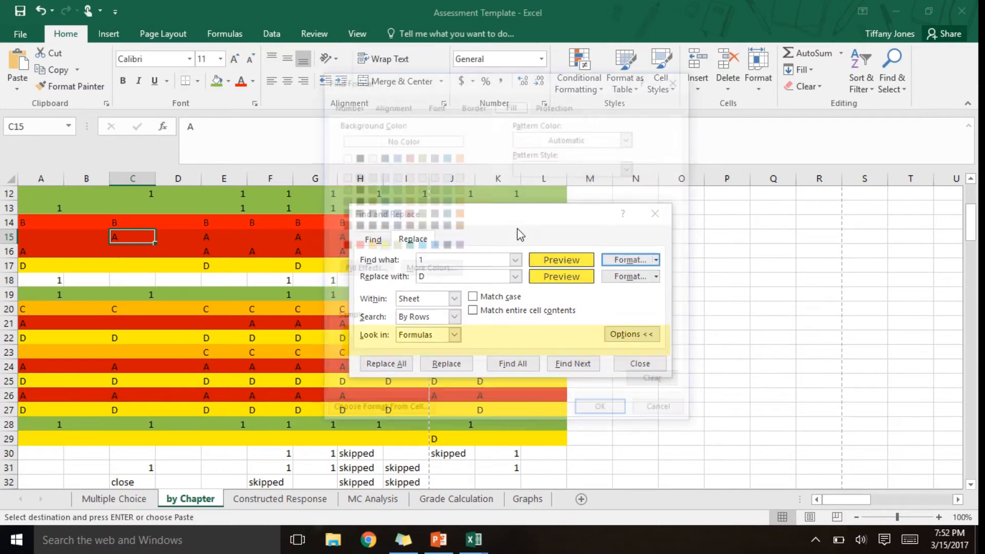
{"action": "left_click", "coordinate": [393, 244]}
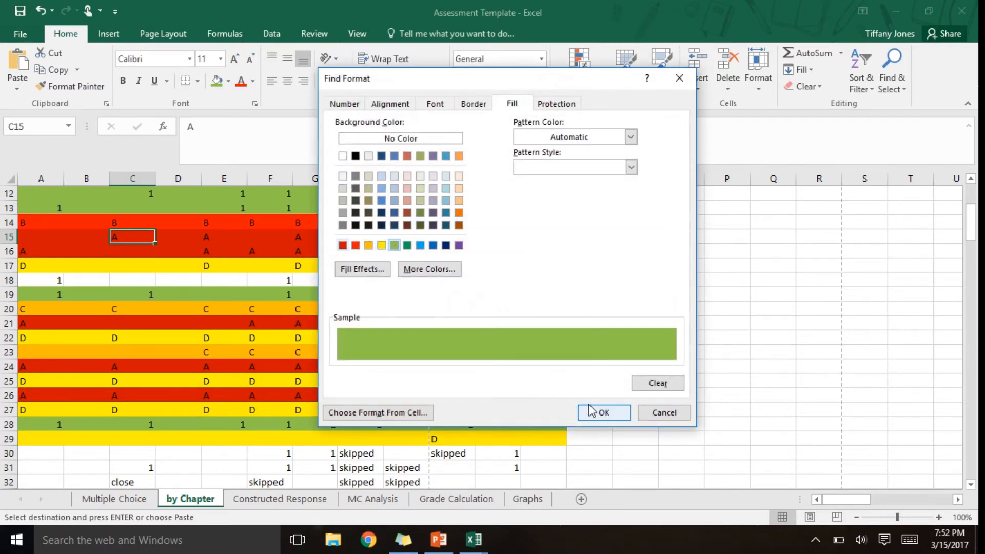
{"action": "left_click", "coordinate": [603, 412]}
{"action": "left_click", "coordinate": [616, 278]}
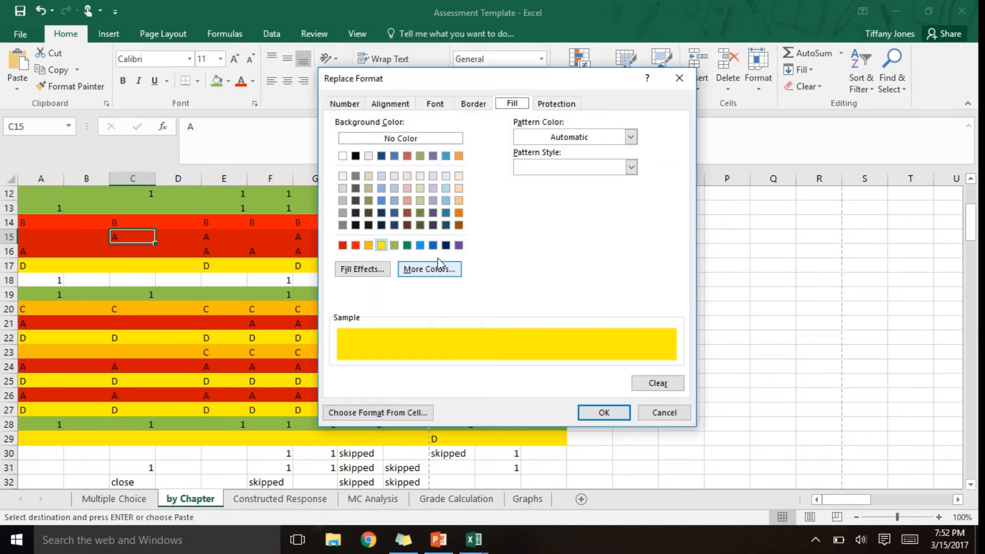
{"action": "left_click", "coordinate": [394, 245]}
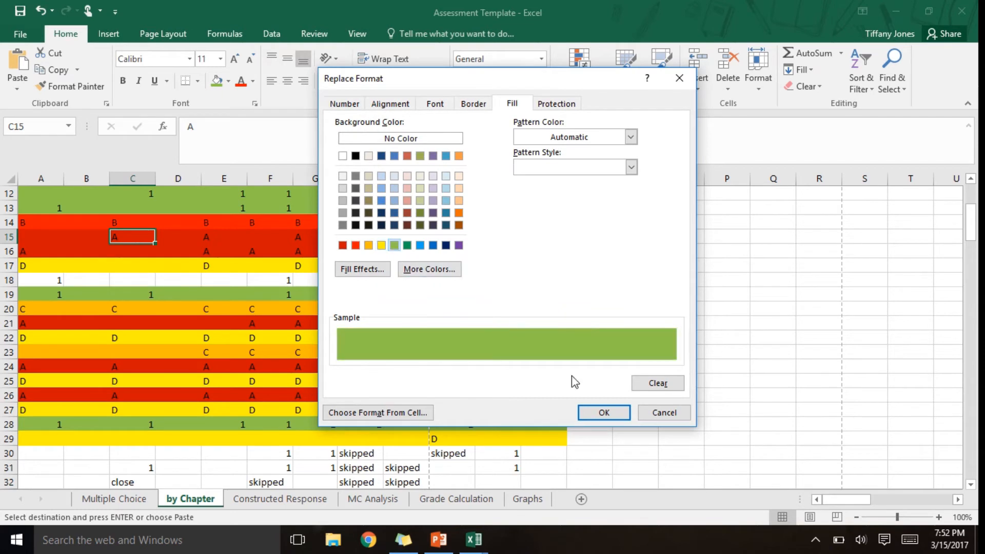
{"action": "left_click", "coordinate": [604, 412]}
- Replace every 1 in the light green cells with E and close Find and Replace
{"action": "left_click", "coordinate": [457, 277]}
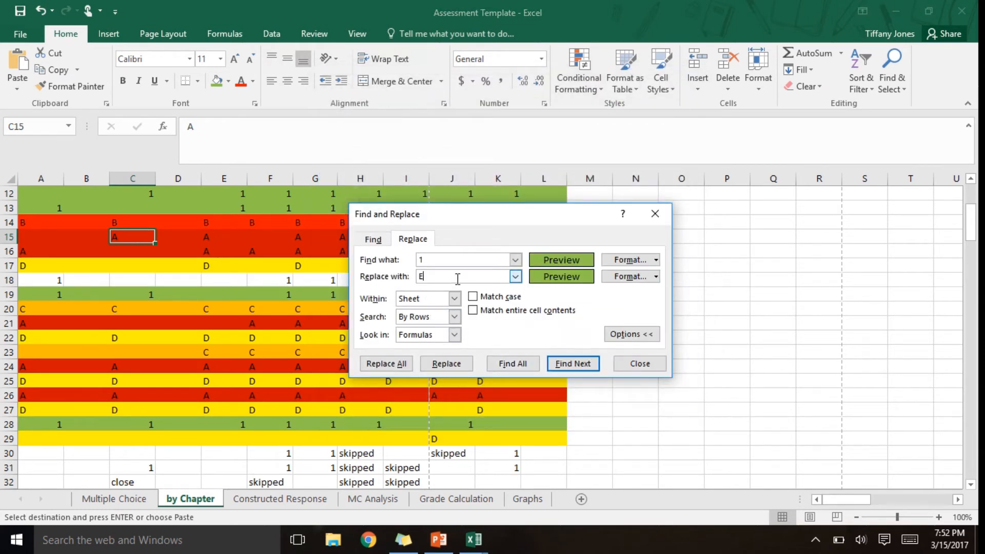
{"action": "left_click", "coordinate": [385, 363]}
{"action": "left_click", "coordinate": [488, 310]}
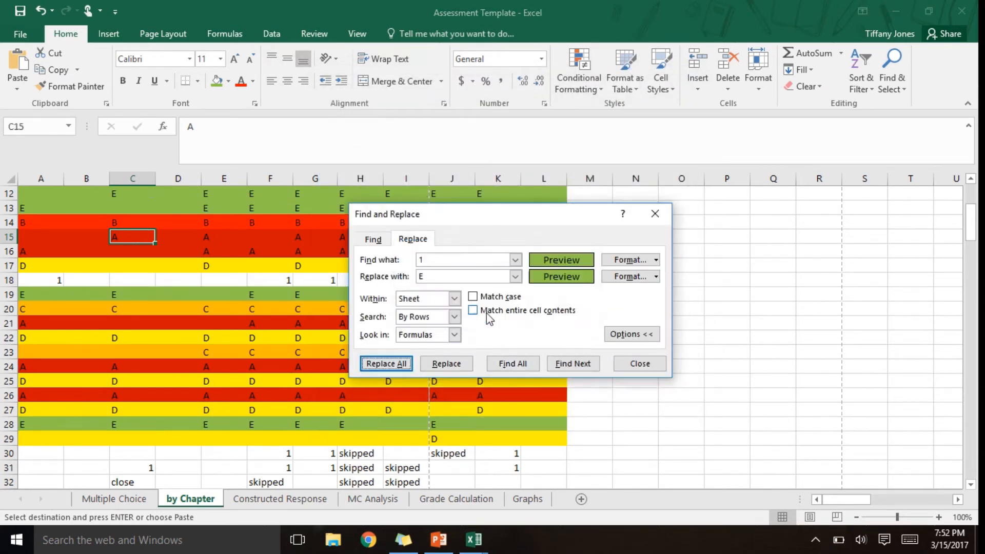
{"action": "left_click", "coordinate": [640, 363]}
- Examine the COUNTIF formulas in column A from row 102 down that tally each chapter letter for the first student
{"action": "left_click_drag", "start_coordinate": [973, 220], "coordinate": [977, 400]}
{"action": "left_click", "coordinate": [41, 264]}
{"action": "key", "text": "Up"}
{"action": "key", "text": "Up"}
{"action": "key", "text": "Up"}
{"action": "key", "text": "Up"}
{"action": "key", "text": "Up"}
{"action": "key", "text": "Up"}
{"action": "key", "text": "Up"}
{"action": "key", "text": "Up"}
{"action": "key", "text": "Up"}
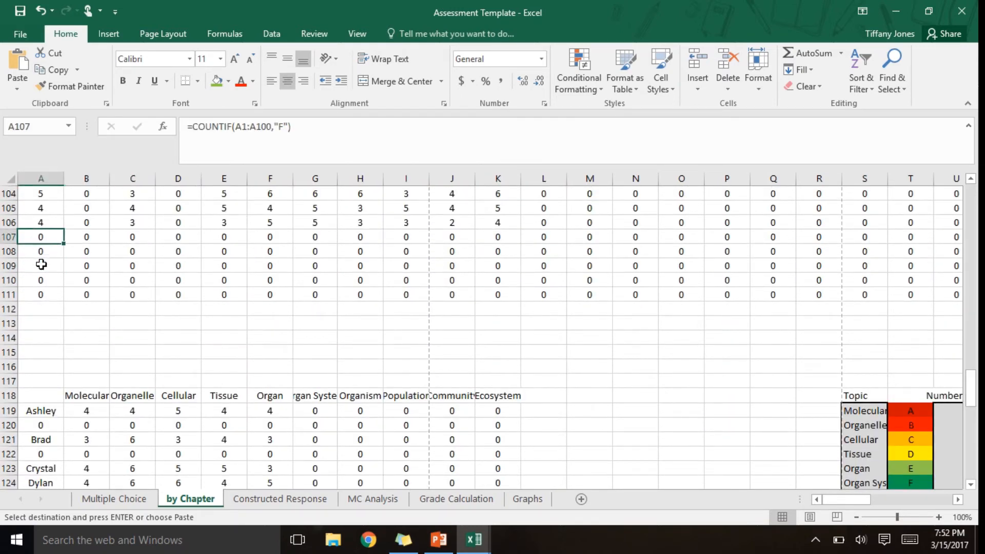
{"action": "key", "text": "Down"}
{"action": "key", "text": "Down"}
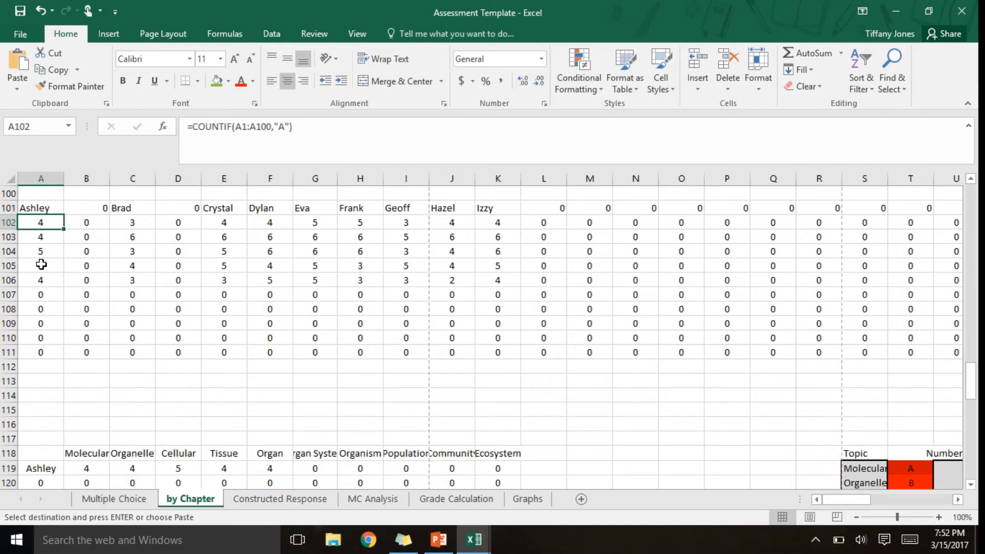
{"action": "key", "text": "Down"}
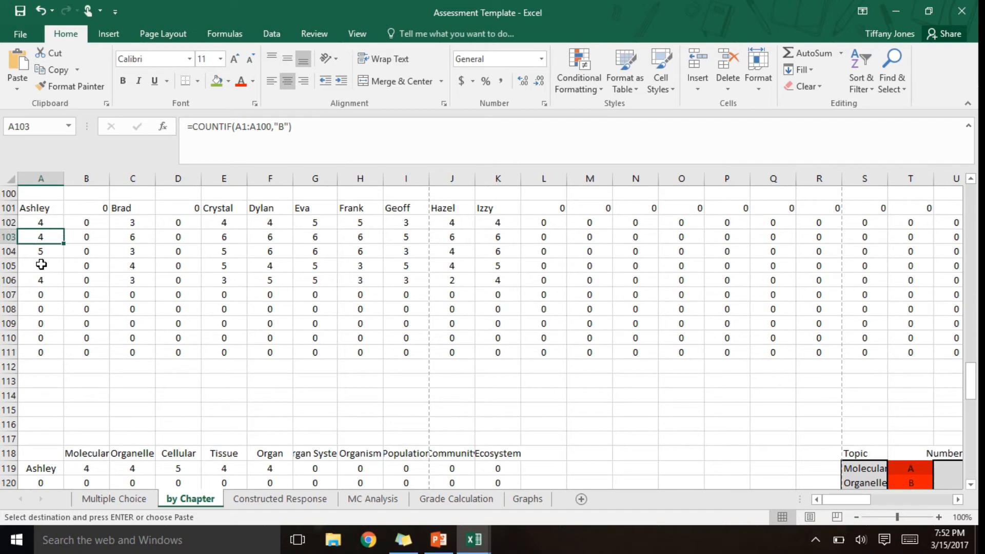
{"action": "key", "text": "Down"}
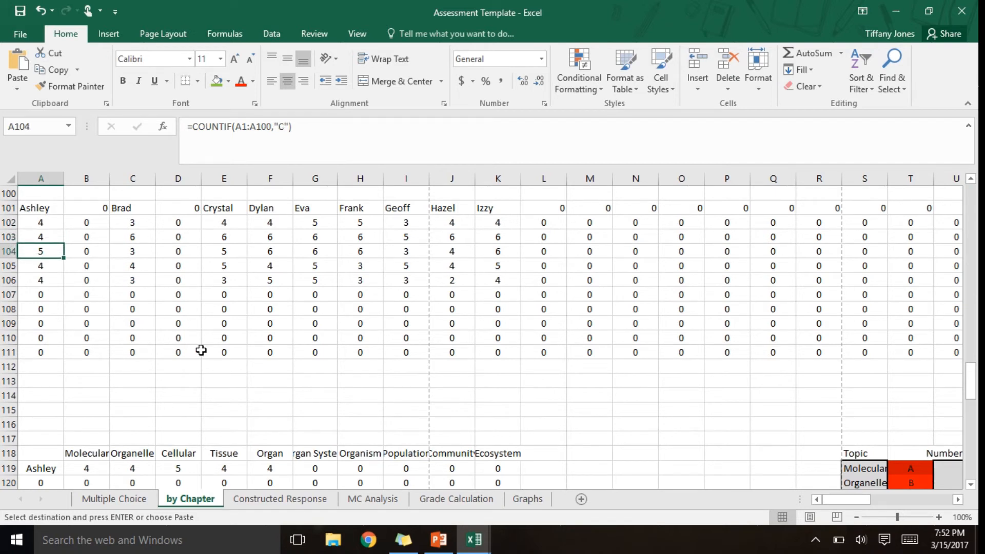
{"action": "key", "text": "Down"}
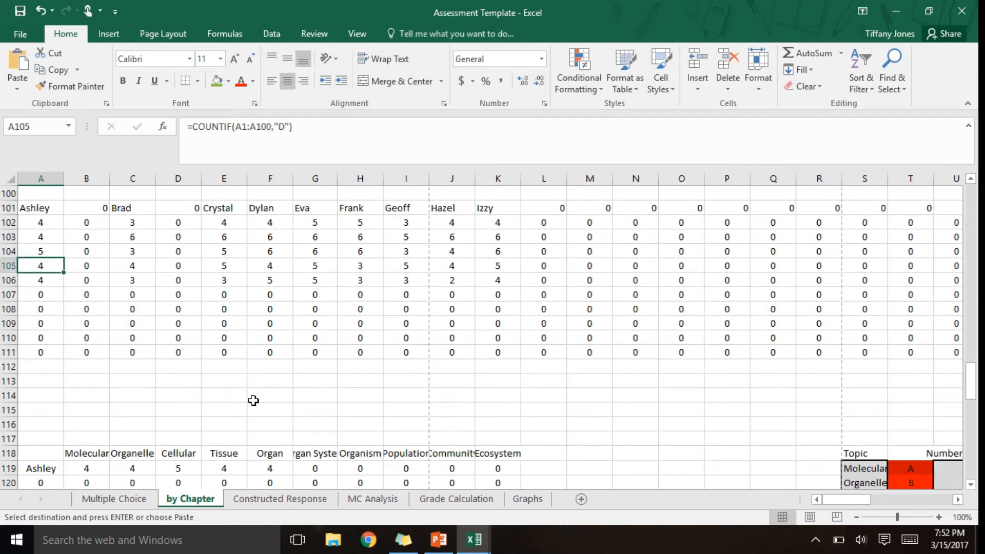
{"action": "key", "text": "Down"}
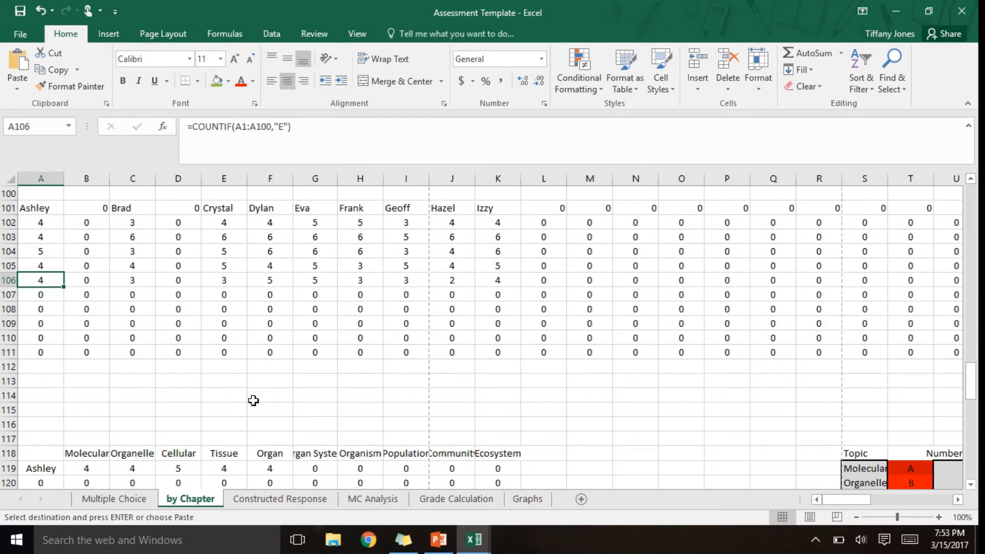
{"action": "key", "text": "Down"}
{"action": "key", "text": "Down"}
{"action": "key", "text": "Down"}
{"action": "key", "text": "Down"}
{"action": "key", "text": "Down"}
{"action": "key", "text": "Down"}
{"action": "key", "text": "Down"}
{"action": "key", "text": "Down"}
{"action": "key", "text": "Down"}
{"action": "key", "text": "Down"}
{"action": "key", "text": "Down"}
{"action": "key", "text": "Down"}
{"action": "key", "text": "Down"}
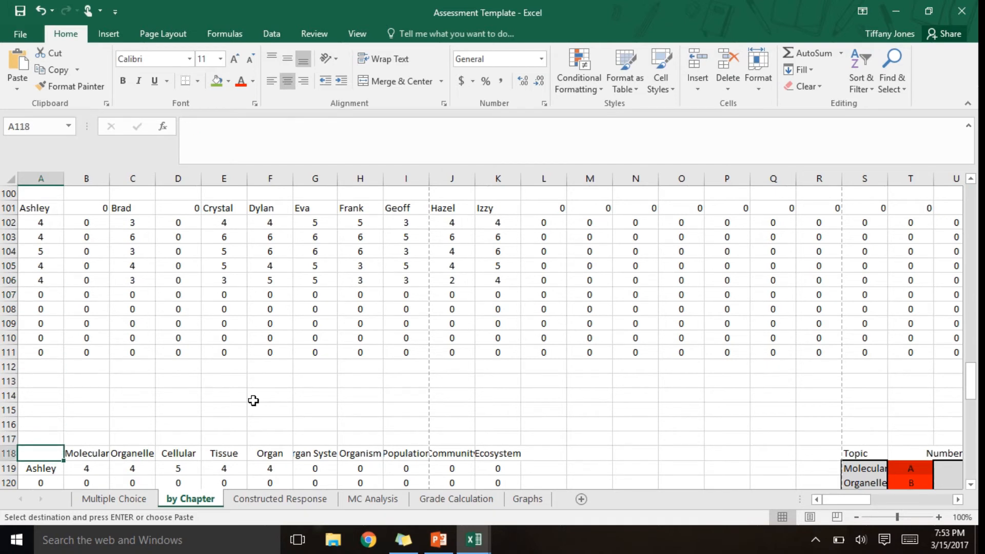
- Enter Ch. 22 and Ch.23 as the topics for letters A and B in cells S119 and S120
{"action": "key", "text": "Right"}
{"action": "key", "text": "Right"}
{"action": "key", "text": "Right"}
{"action": "key", "text": "Right"}
{"action": "key", "text": "Right"}
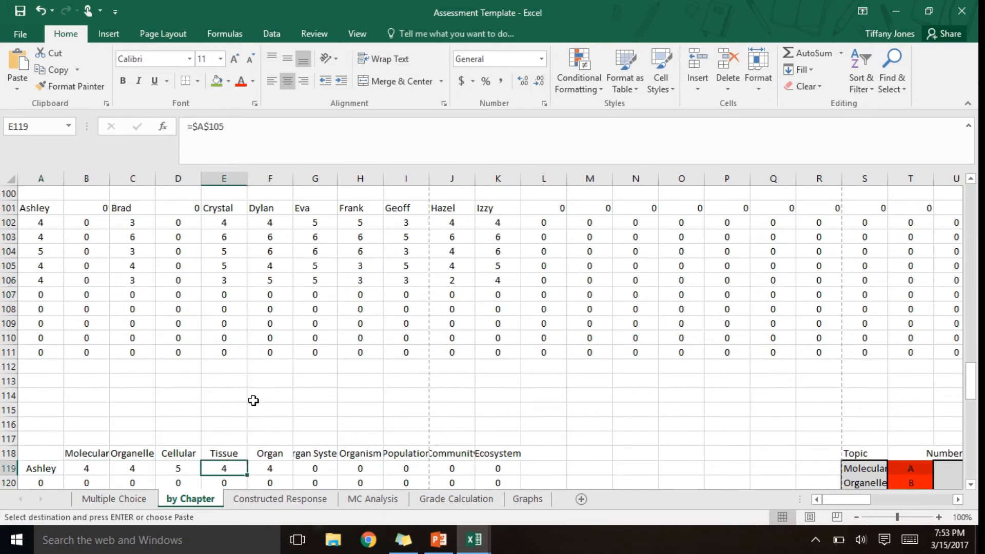
{"action": "key", "text": "Right"}
{"action": "key", "text": "Right"}
{"action": "key", "text": "Right"}
{"action": "key", "text": "Right"}
{"action": "key", "text": "Right"}
{"action": "key", "text": "Right"}
{"action": "key", "text": "Right"}
{"action": "key", "text": "Right"}
{"action": "key", "text": "Right"}
{"action": "key", "text": "Right"}
{"action": "key", "text": "Right"}
{"action": "key", "text": "Right"}
{"action": "key", "text": "Right"}
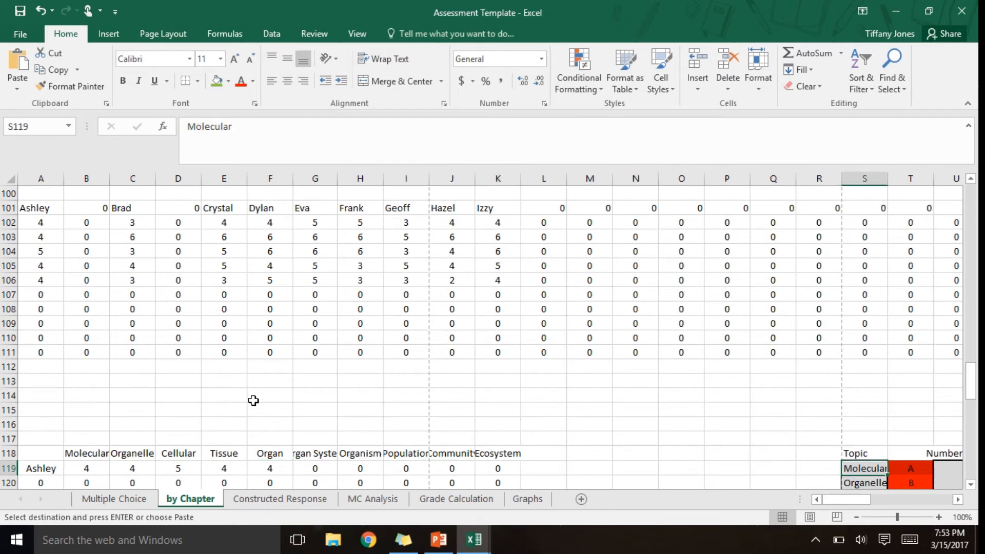
{"action": "type", "text": "Ch"}
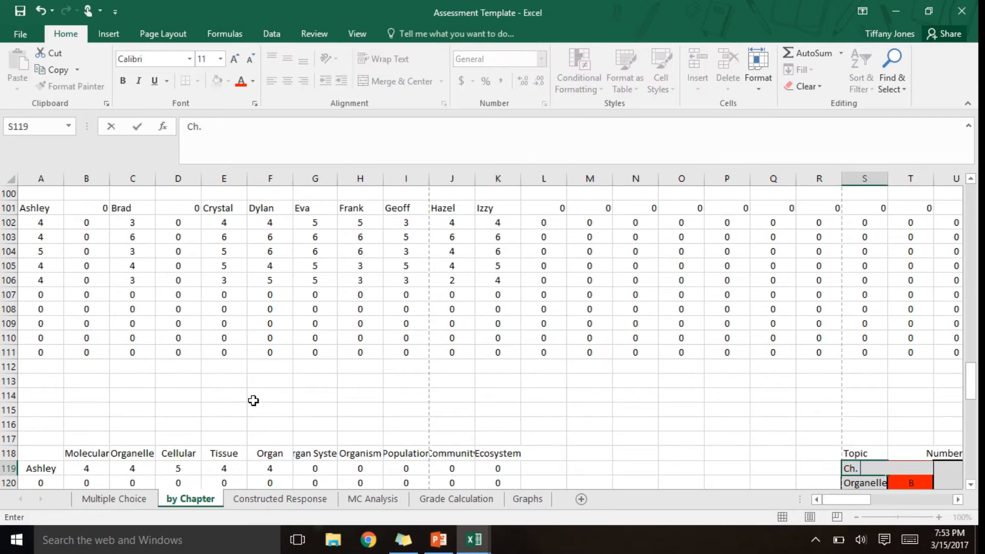
{"action": "type", "text": ". 22"}
{"action": "key", "text": "Return"}
{"action": "type", "text": "Ch. "}
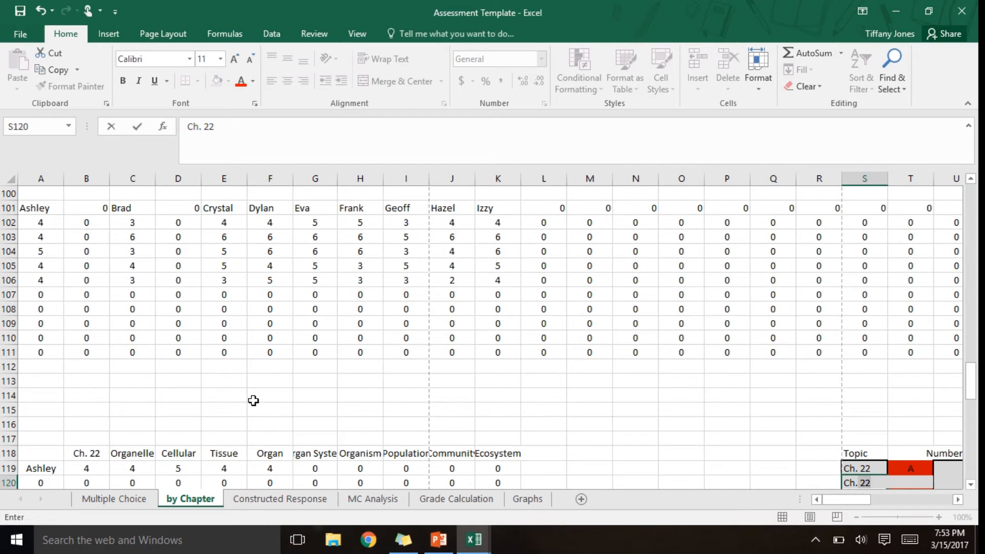
{"action": "type", "text": "23"}
{"action": "key", "text": "Return"}
- Correct the spacing of the topic label in S120 so it reads Ch. 23
{"action": "type", "text": "Cg"}
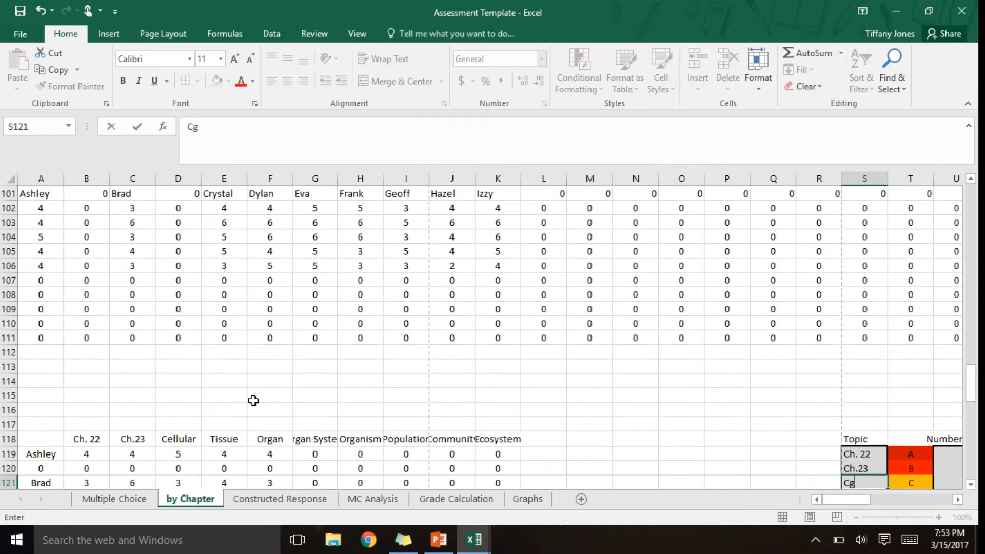
{"action": "key", "text": "Up"}
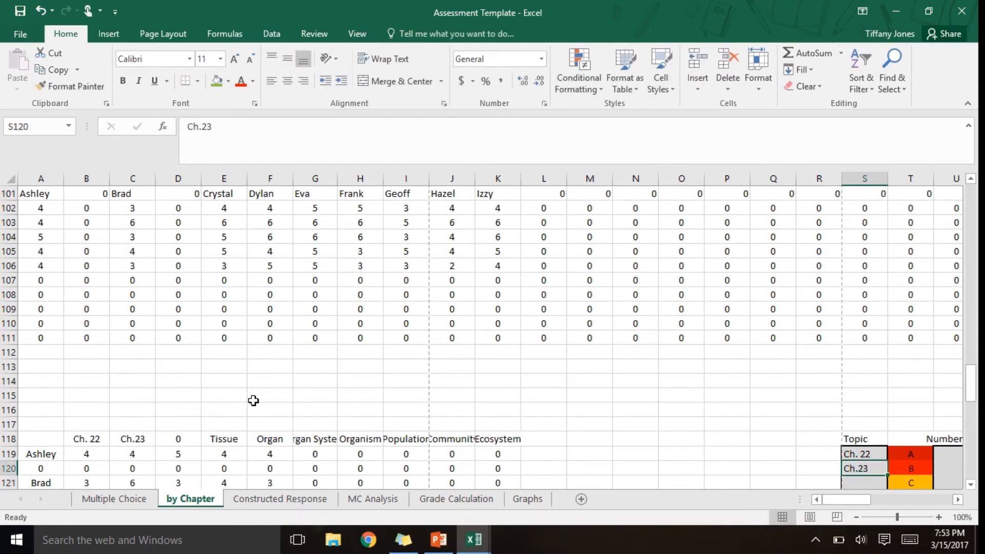
{"action": "left_click", "coordinate": [201, 129]}
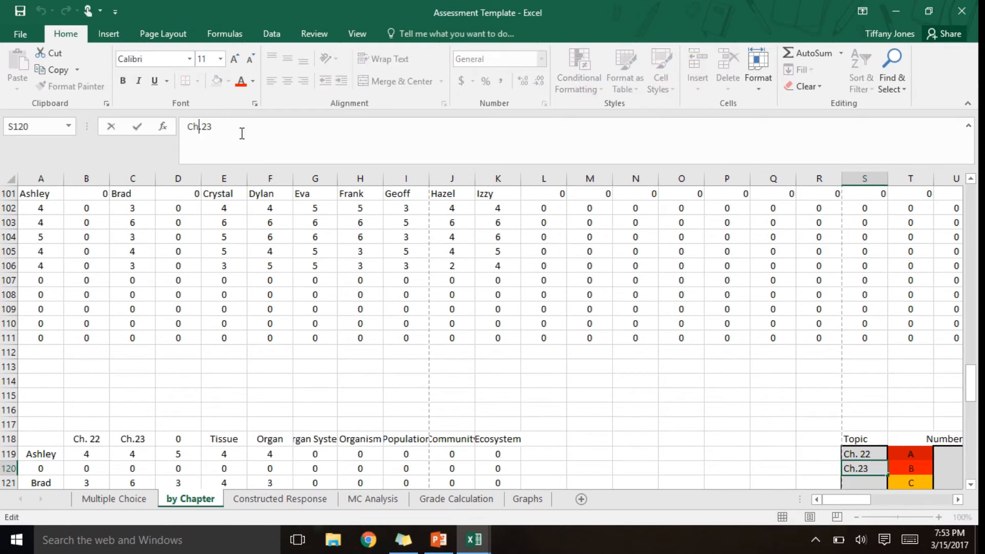
{"action": "key", "text": "Return"}
{"action": "key", "text": "Down"}
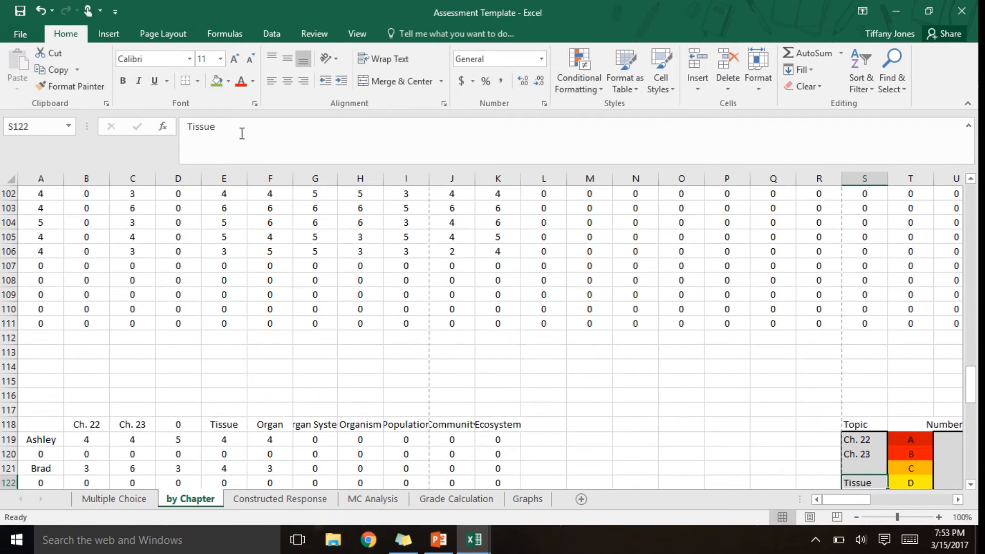
- Enter Ch. 24, Ch. 25 and Ch. 26 as the topics for letters C, D and E in S121 to S123
{"action": "key", "text": "Up"}
{"action": "type", "text": "Ch. 24"}
{"action": "key", "text": "Return"}
{"action": "type", "text": "Ch. 25"}
{"action": "key", "text": "Return"}
{"action": "type", "text": "Ch. 26"}
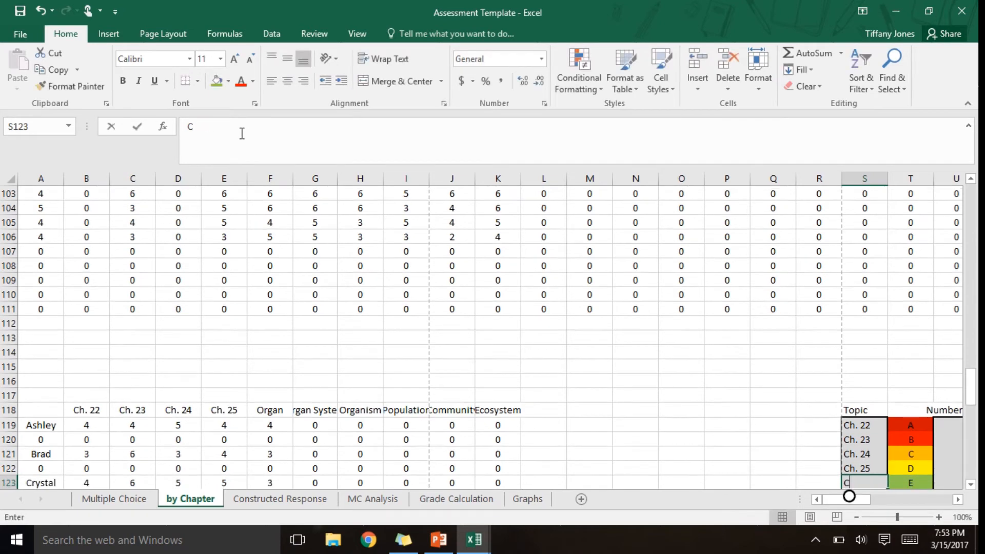
{"action": "key", "text": "ctrl+Return"}
- Clear the unused topic names for letters F to J in cells S124 to S128
{"action": "key", "text": "Down"}
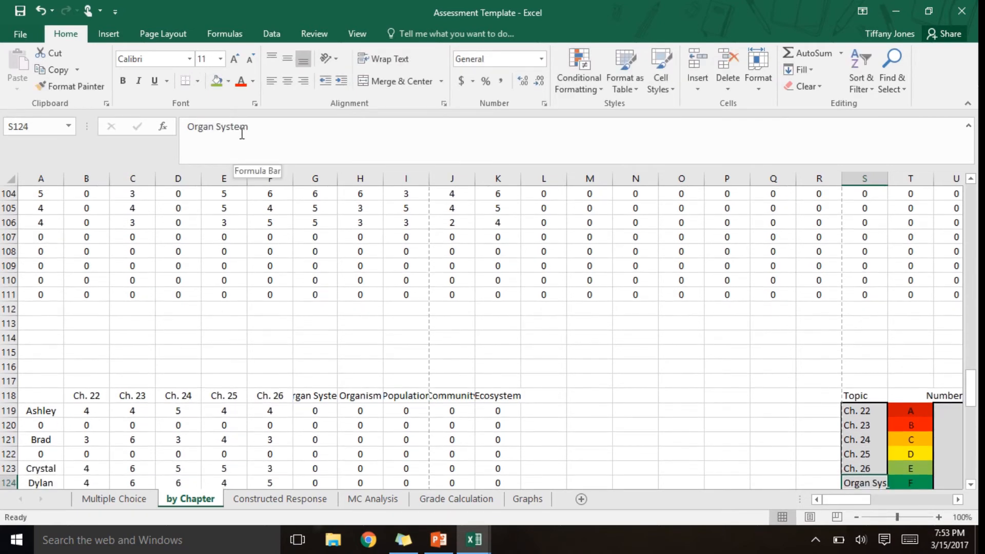
{"action": "key", "text": "Delete"}
{"action": "key", "text": "Down"}
{"action": "key", "text": "Delete"}
{"action": "key", "text": "Down"}
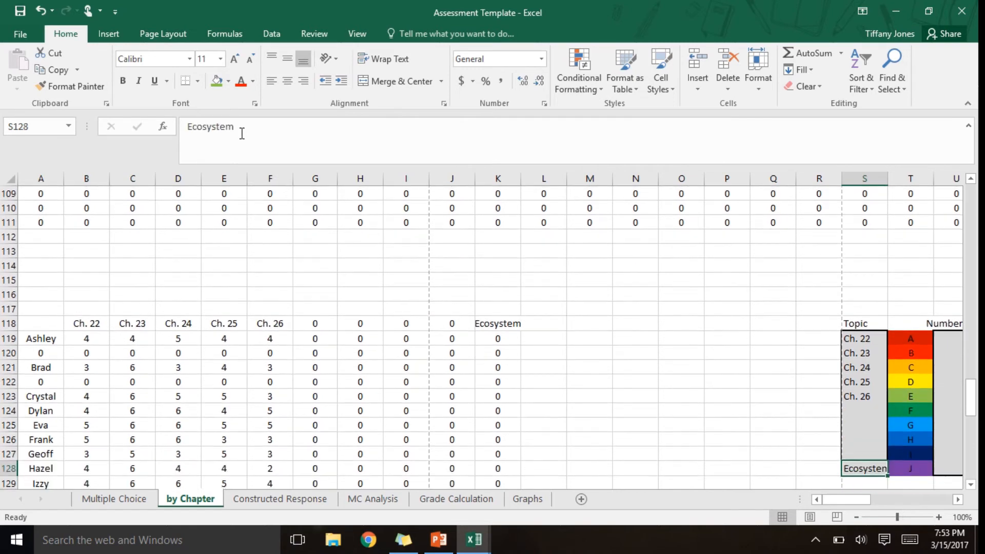
{"action": "key", "text": "Delete"}
{"action": "key", "text": "Down"}
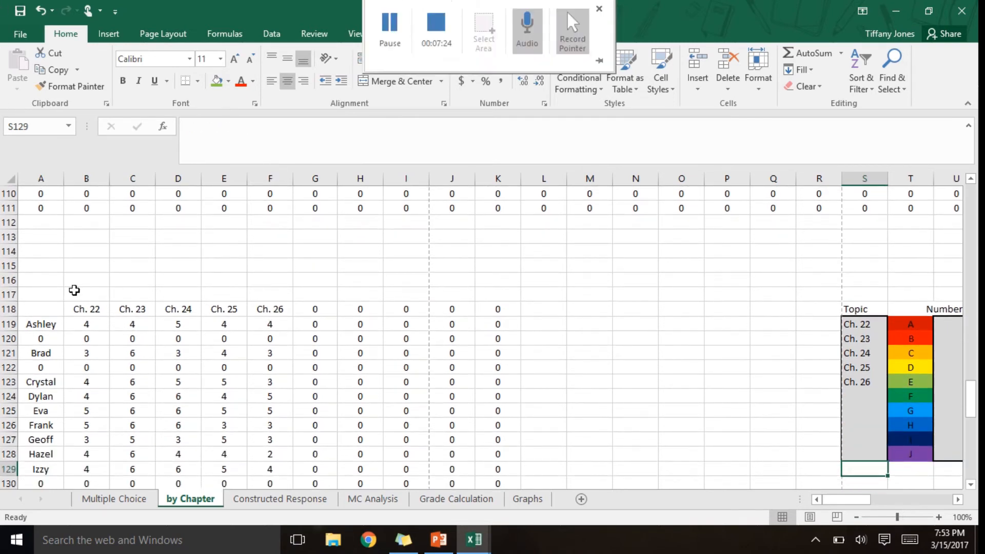
- Check how the chapter headers in row 118 link to the topic list and to D1 on the MC Analysis sheet
{"action": "left_click", "coordinate": [87, 309]}
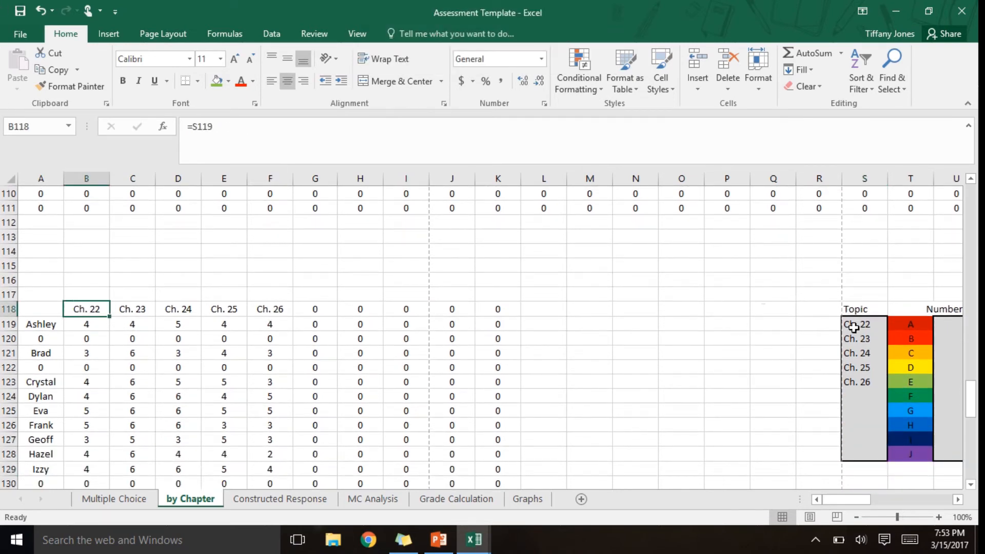
{"action": "left_click", "coordinate": [882, 326]}
{"action": "key", "text": "Left"}
{"action": "key", "text": "Left"}
{"action": "key", "text": "Left"}
{"action": "key", "text": "Left"}
{"action": "key", "text": "Left"}
{"action": "key", "text": "Left"}
{"action": "key", "text": "Left"}
{"action": "key", "text": "Left"}
{"action": "key", "text": "Left"}
{"action": "key", "text": "Left"}
{"action": "key", "text": "Left"}
{"action": "key", "text": "Left"}
{"action": "key", "text": "Left"}
{"action": "key", "text": "Left"}
{"action": "key", "text": "Left"}
{"action": "key", "text": "Left"}
{"action": "key", "text": "Left"}
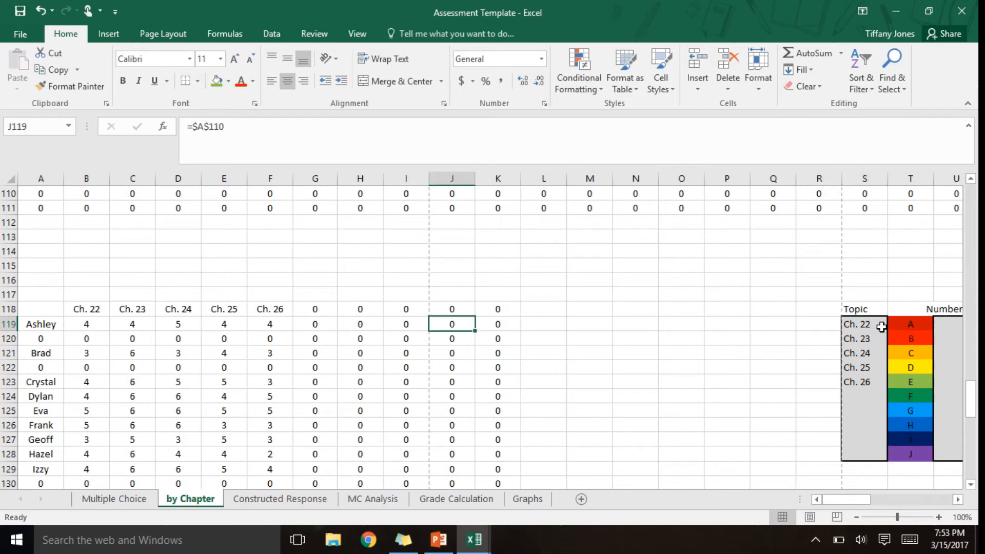
{"action": "key", "text": "Left"}
{"action": "key", "text": "Up"}
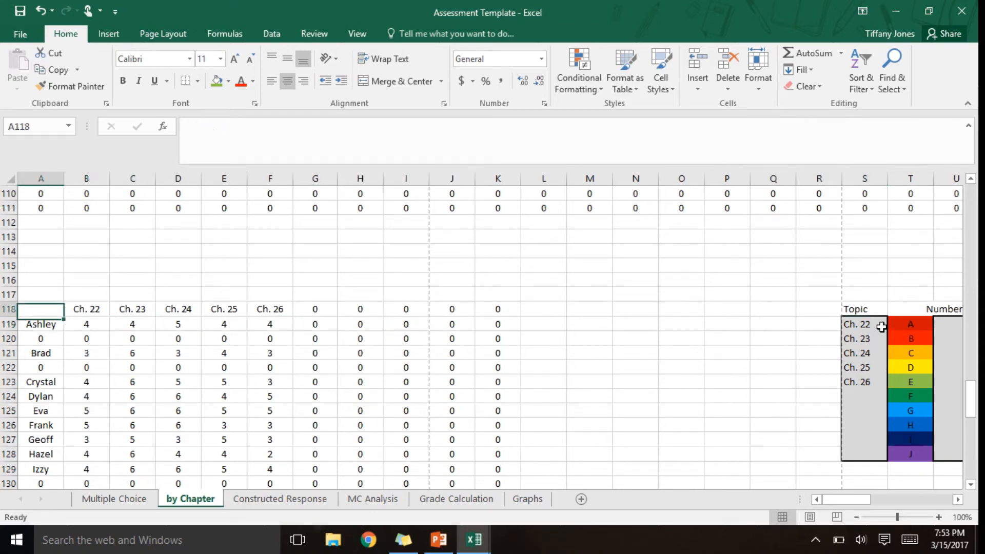
{"action": "key", "text": "Right"}
{"action": "key", "text": "Right"}
{"action": "key", "text": "Right"}
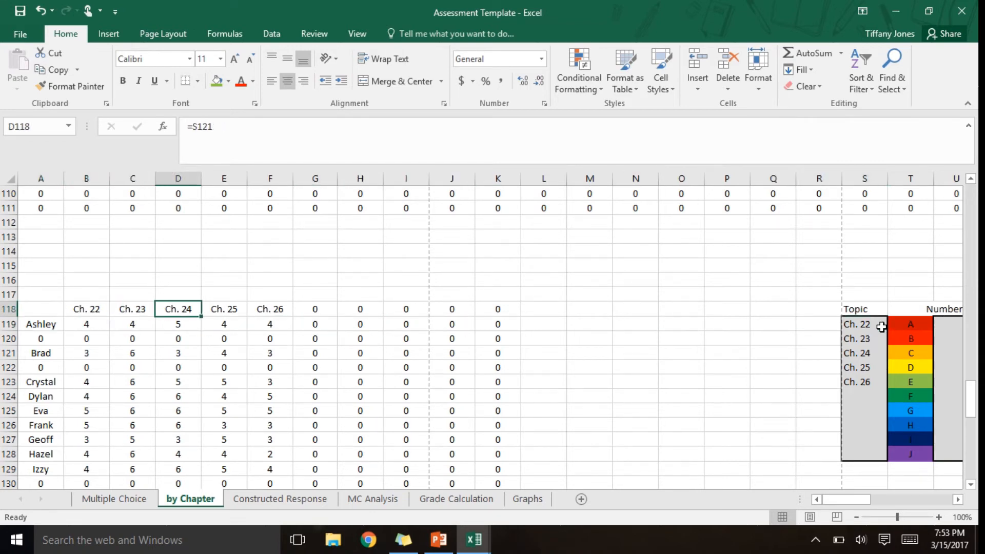
{"action": "left_click", "coordinate": [373, 498]}
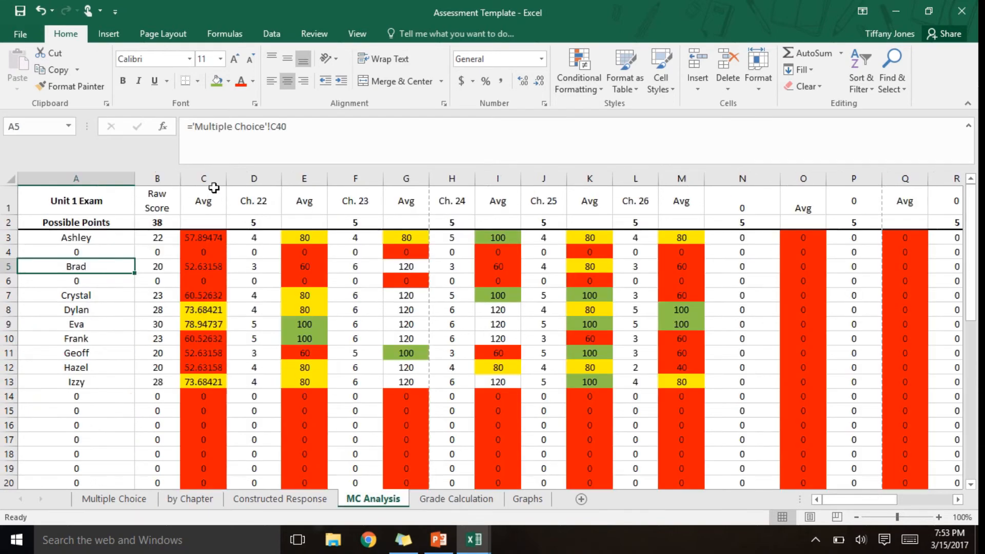
{"action": "left_click", "coordinate": [257, 202]}
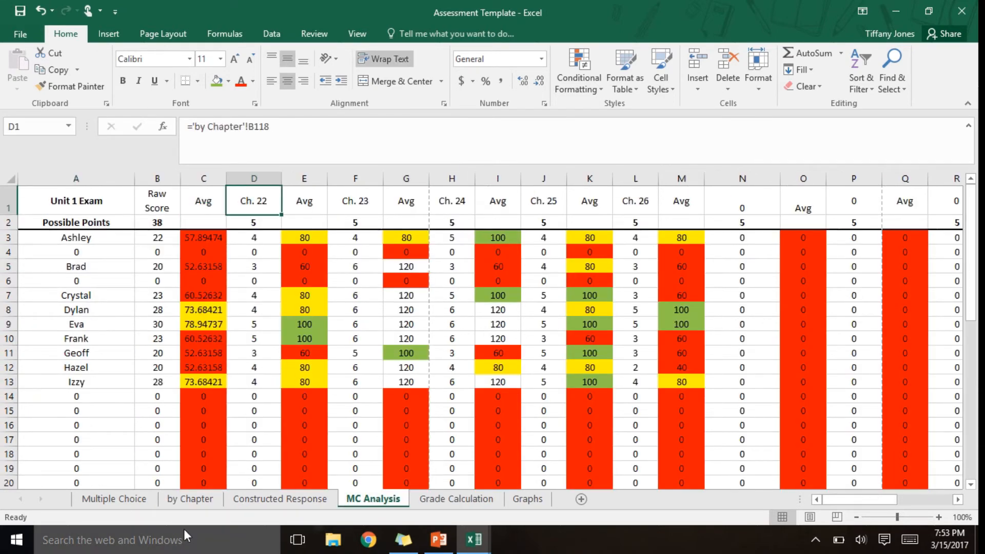
- On the by Chapter sheet, set the number of questions for letters B, C and D to 6 in U120 to U122
{"action": "left_click", "coordinate": [192, 501]}
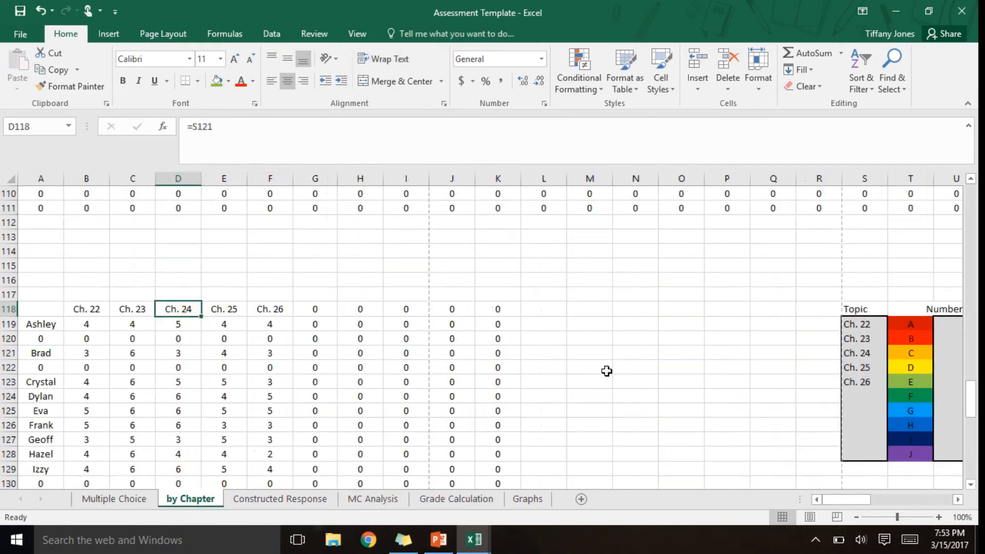
{"action": "left_click", "coordinate": [947, 326]}
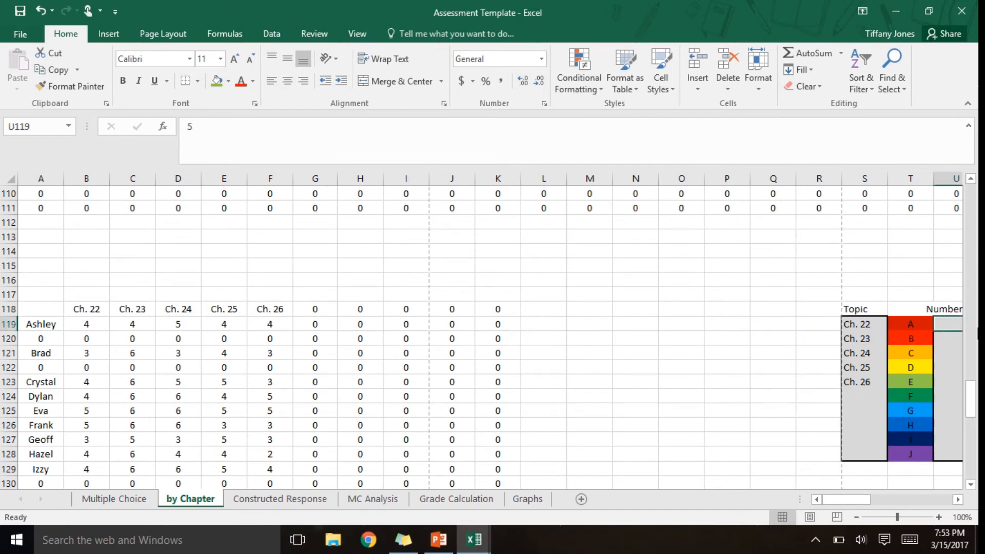
{"action": "key", "text": "Down"}
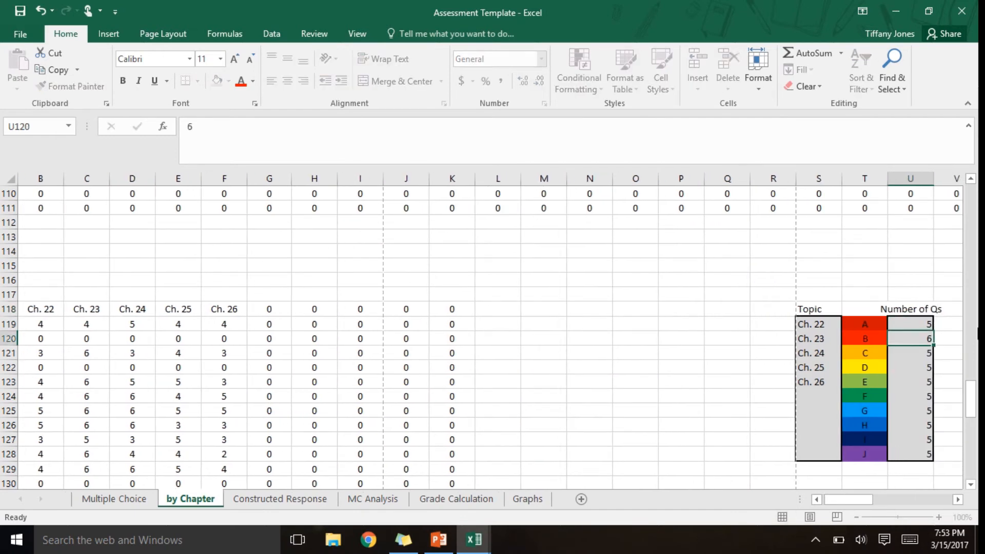
{"action": "type", "text": "6"}
{"action": "key", "text": "Return"}
{"action": "type", "text": "6"}
{"action": "key", "text": "Return"}
{"action": "type", "text": "6"}
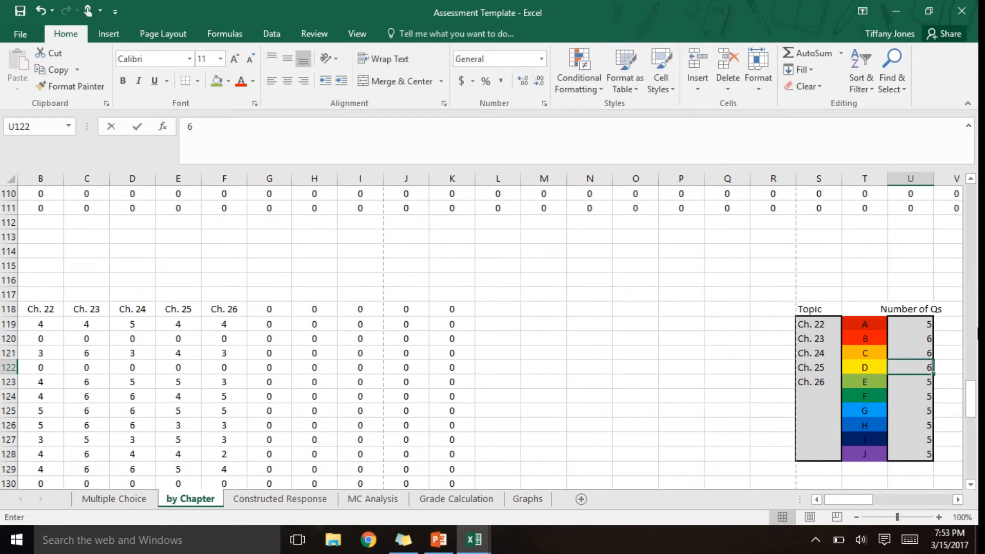
{"action": "key", "text": "Return"}
- Clear the unused question counts for letters F to J in cells U124 to U128
{"action": "key", "text": "Return"}
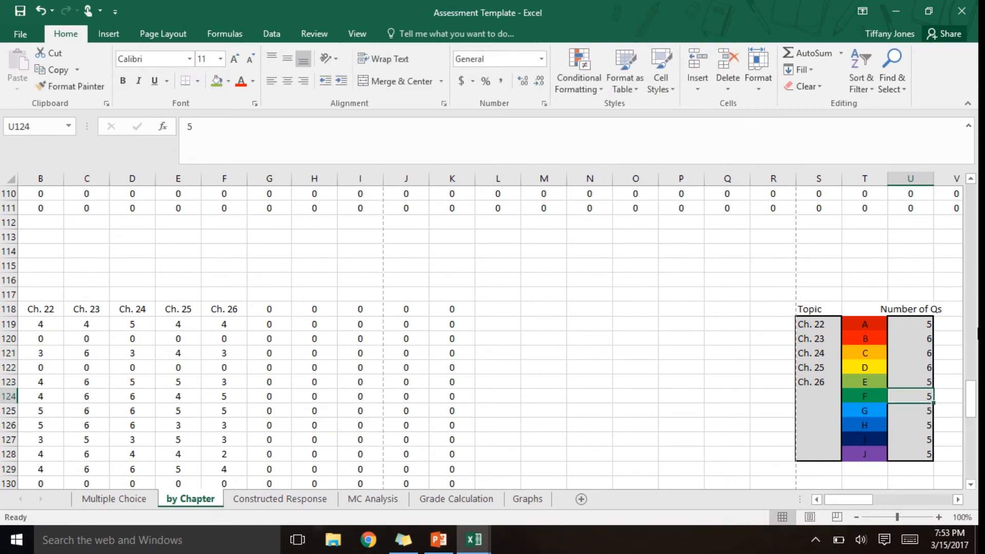
{"action": "key", "text": "Delete"}
{"action": "key", "text": "Return"}
{"action": "key", "text": "Delete"}
{"action": "key", "text": "Return"}
{"action": "key", "text": "Delete"}
{"action": "key", "text": "Return"}
{"action": "key", "text": "Delete"}
{"action": "key", "text": "Return"}
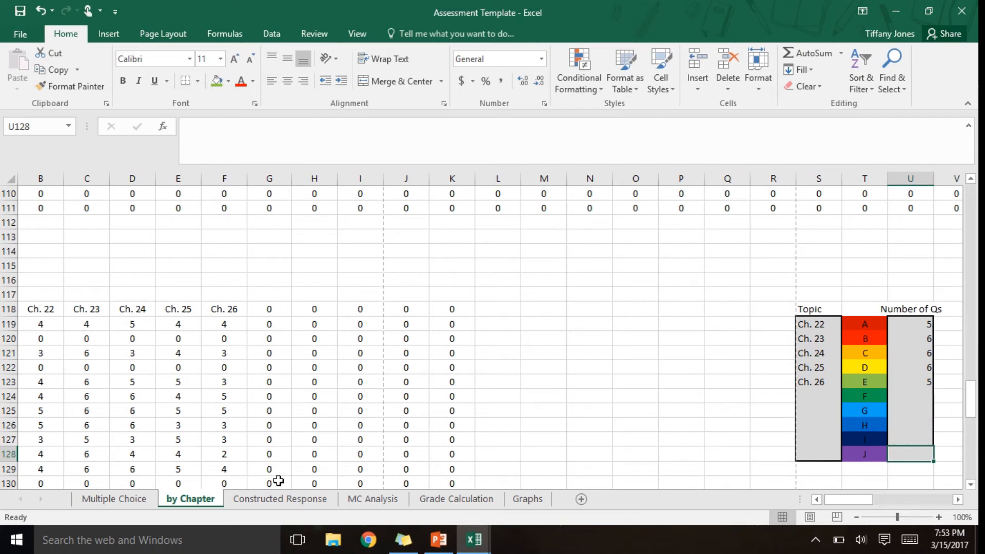
{"action": "left_click", "coordinate": [638, 396]}
{"action": "key", "text": "Left"}
{"action": "key", "text": "Left"}
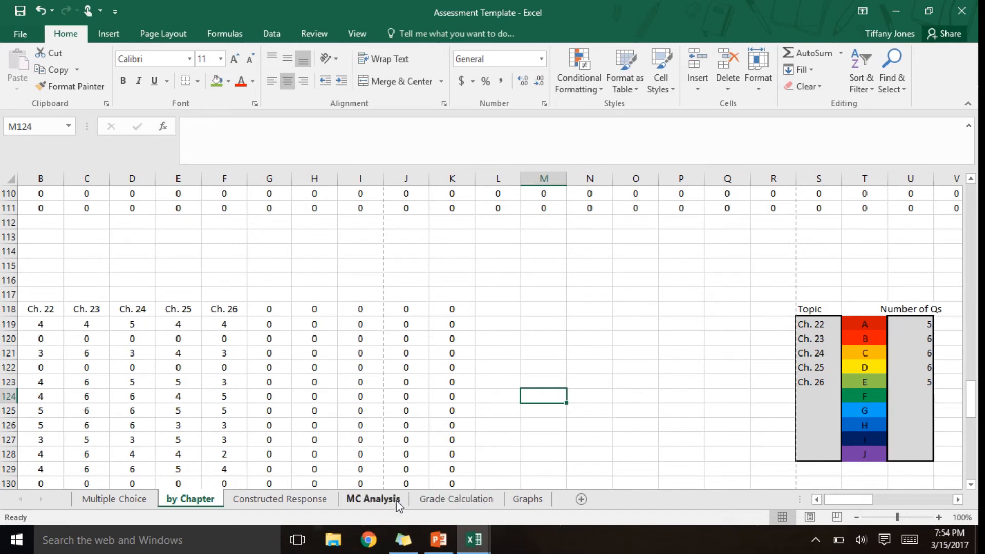
- Set the multiple-choice maximum points to 32 in cell C1 of the Grade Calculation sheet
{"action": "left_click", "coordinate": [376, 499]}
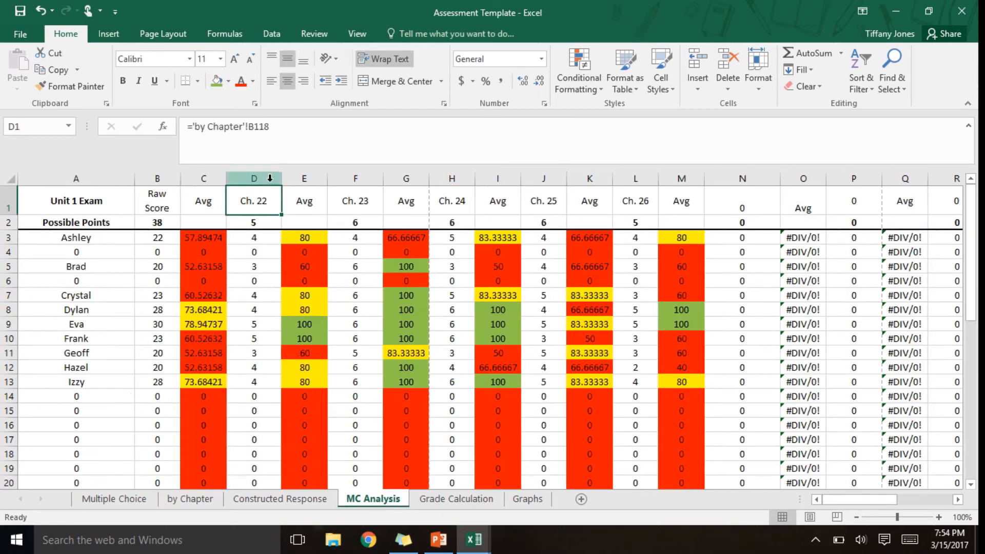
{"action": "left_click", "coordinate": [488, 499]}
{"action": "left_click", "coordinate": [364, 251]}
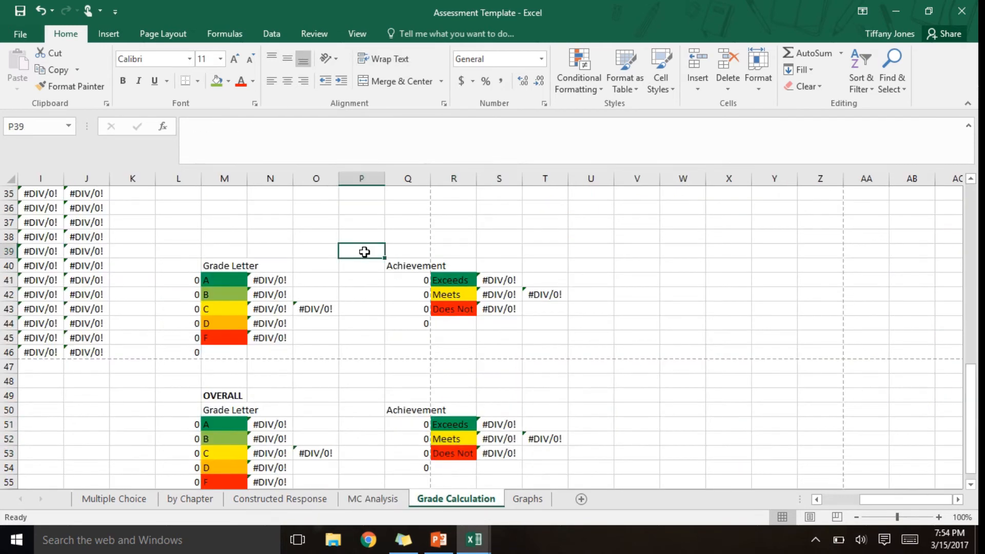
{"action": "key", "text": "Up"}
{"action": "key", "text": "Up"}
{"action": "key", "text": "Up"}
{"action": "key", "text": "Up"}
{"action": "key", "text": "Up"}
{"action": "key", "text": "Up"}
{"action": "key", "text": "Up"}
{"action": "key", "text": "Up"}
{"action": "key", "text": "Up"}
{"action": "key", "text": "Up"}
{"action": "key", "text": "Up"}
{"action": "key", "text": "Up"}
{"action": "key", "text": "Up"}
{"action": "key", "text": "Up"}
{"action": "key", "text": "Up"}
{"action": "key", "text": "Up"}
{"action": "key", "text": "Up"}
{"action": "key", "text": "Up"}
{"action": "key", "text": "Up"}
{"action": "key", "text": "Up"}
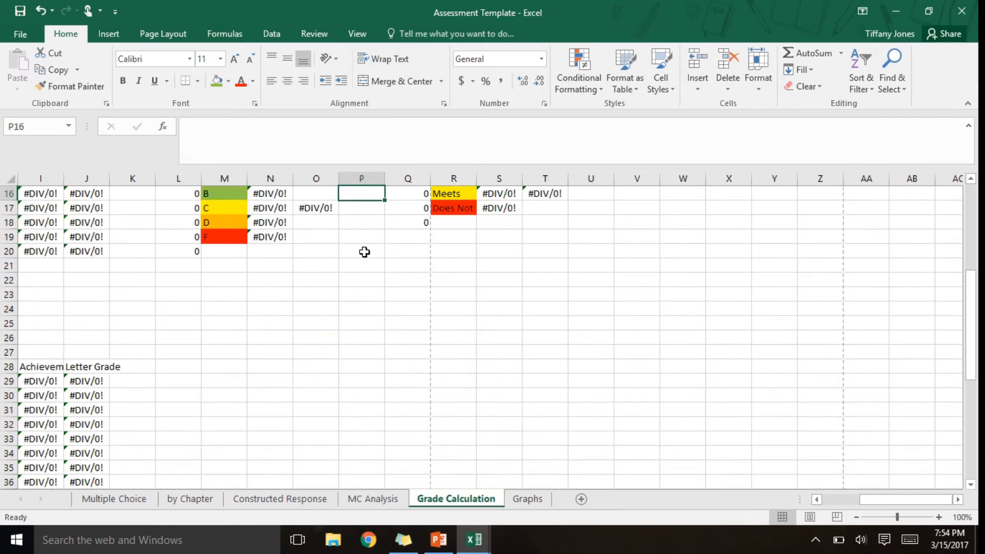
{"action": "key", "text": "Left"}
{"action": "key", "text": "Left"}
{"action": "key", "text": "Left"}
{"action": "key", "text": "Left"}
{"action": "key", "text": "Left"}
{"action": "key", "text": "Left"}
{"action": "key", "text": "Left"}
{"action": "key", "text": "Left"}
{"action": "key", "text": "Left"}
{"action": "key", "text": "Left"}
{"action": "key", "text": "Left"}
{"action": "key", "text": "Left"}
{"action": "key", "text": "Left"}
{"action": "key", "text": "Left"}
{"action": "key", "text": "Left"}
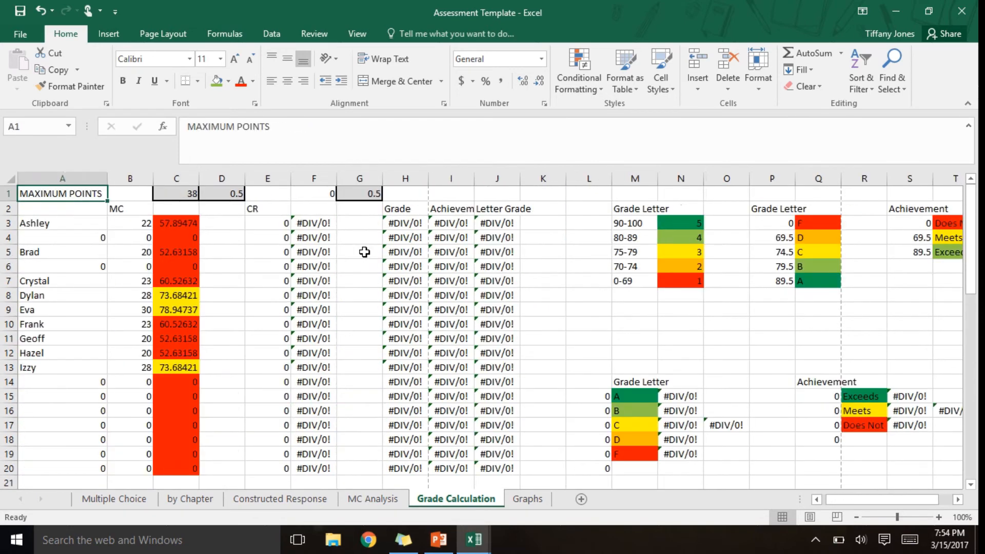
{"action": "key", "text": "Right"}
{"action": "key", "text": "Right"}
{"action": "type", "text": "32"}
{"action": "key", "text": "Return"}
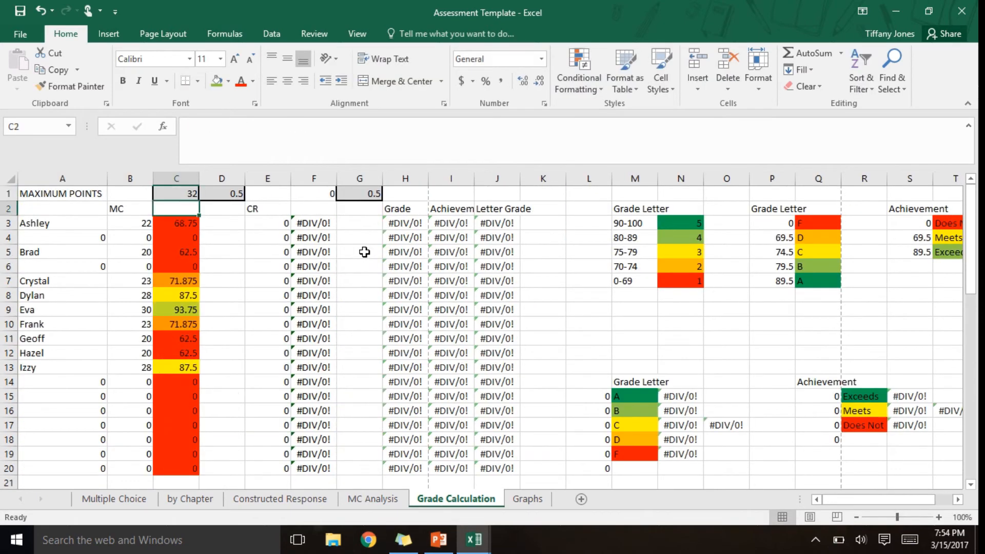
- Examine the students' overall averages on the MC Analysis sheet and the chapter averages along row 9
{"action": "left_click", "coordinate": [370, 498]}
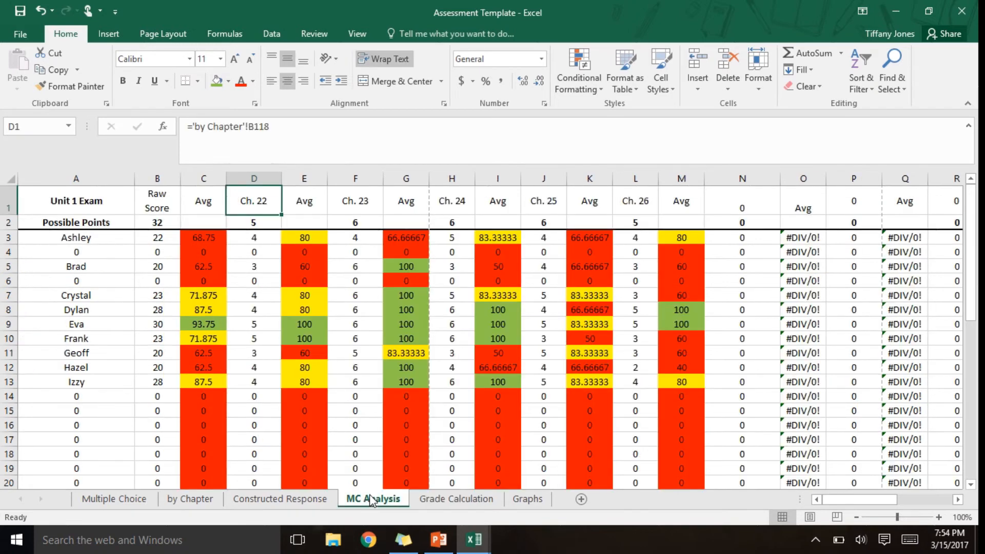
{"action": "left_click", "coordinate": [197, 239]}
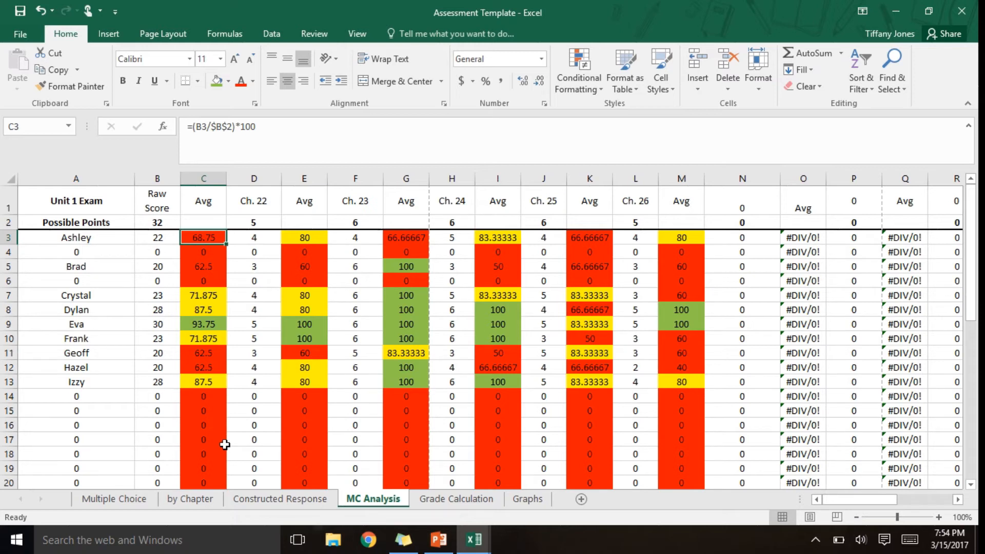
{"action": "key", "text": "Down"}
{"action": "key", "text": "Down"}
{"action": "key", "text": "Down"}
{"action": "key", "text": "Down"}
{"action": "key", "text": "Down"}
{"action": "key", "text": "Down"}
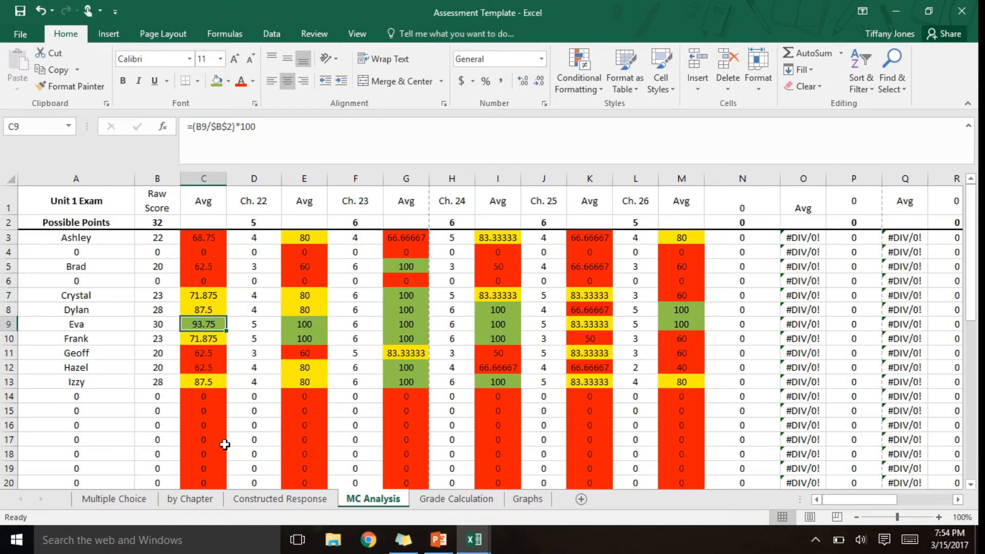
{"action": "key", "text": "Right"}
{"action": "key", "text": "Right"}
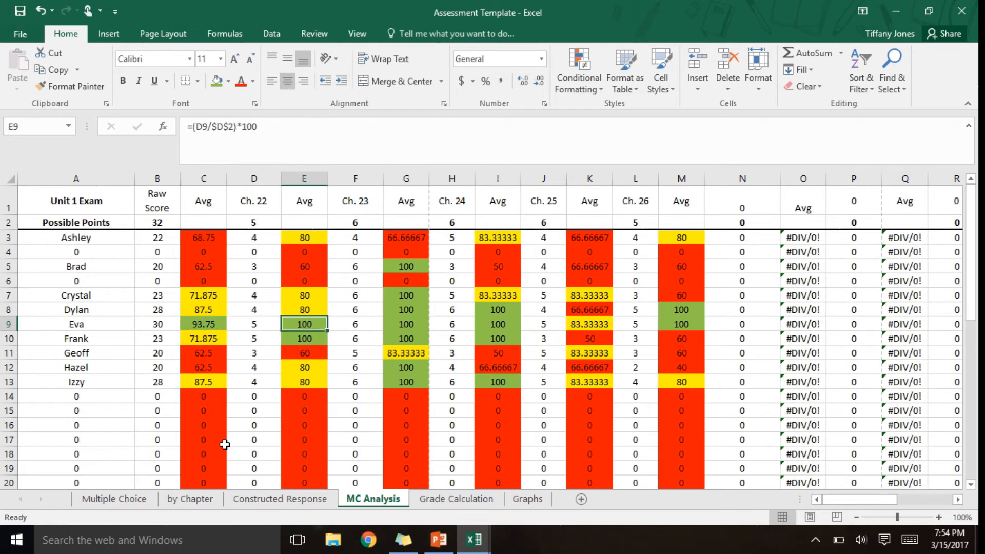
{"action": "key", "text": "Right"}
{"action": "key", "text": "Right"}
{"action": "key", "text": "Right"}
{"action": "key", "text": "Right"}
{"action": "key", "text": "Right"}
{"action": "key", "text": "Right"}
{"action": "key", "text": "Right"}
{"action": "key", "text": "Right"}
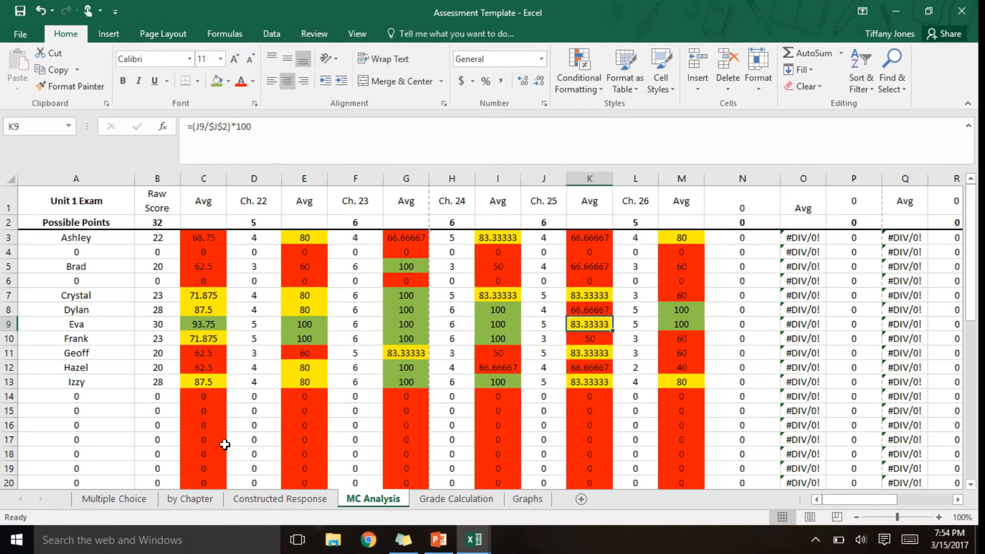
- Examine the chapter averages across row 4 and compare the students' results down the Ch. 24 average column
{"action": "key", "text": "Left"}
{"action": "key", "text": "Left"}
{"action": "key", "text": "Up"}
{"action": "key", "text": "Up"}
{"action": "key", "text": "Up"}
{"action": "key", "text": "Up"}
{"action": "key", "text": "Up"}
{"action": "key", "text": "Left"}
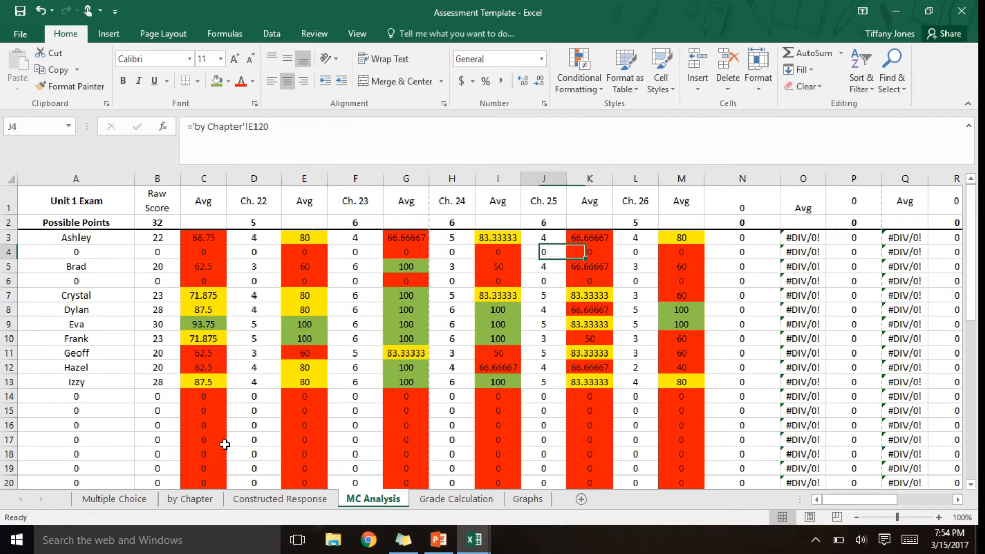
{"action": "key", "text": "Left"}
{"action": "key", "text": "Left"}
{"action": "key", "text": "Left"}
{"action": "key", "text": "Left"}
{"action": "key", "text": "Left"}
{"action": "key", "text": "Left"}
{"action": "key", "text": "Left"}
{"action": "key", "text": "Left"}
{"action": "key", "text": "Left"}
{"action": "key", "text": "Right"}
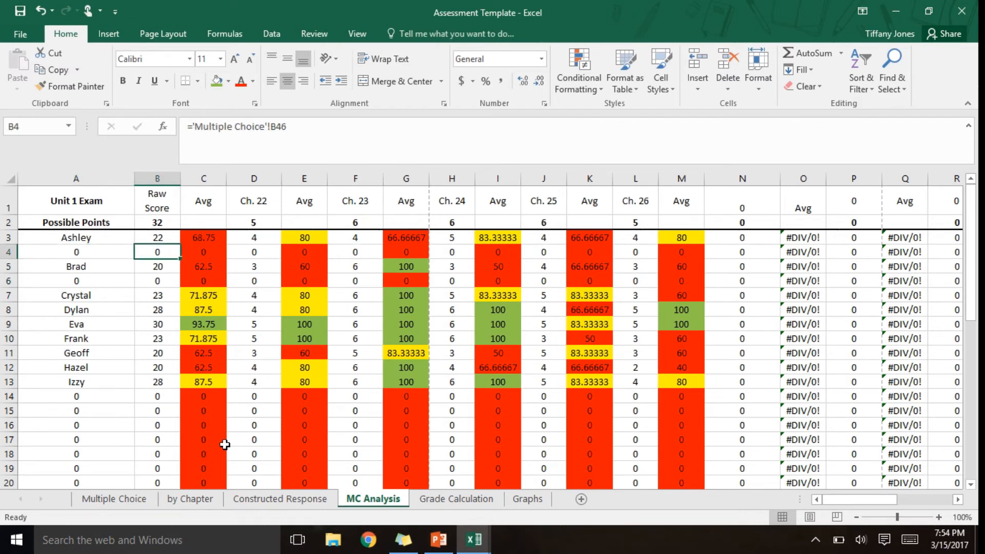
{"action": "key", "text": "Right"}
{"action": "key", "text": "Right"}
{"action": "key", "text": "Right"}
{"action": "key", "text": "Right"}
{"action": "key", "text": "Right"}
{"action": "key", "text": "Right"}
{"action": "key", "text": "Right"}
{"action": "key", "text": "Right"}
{"action": "key", "text": "Right"}
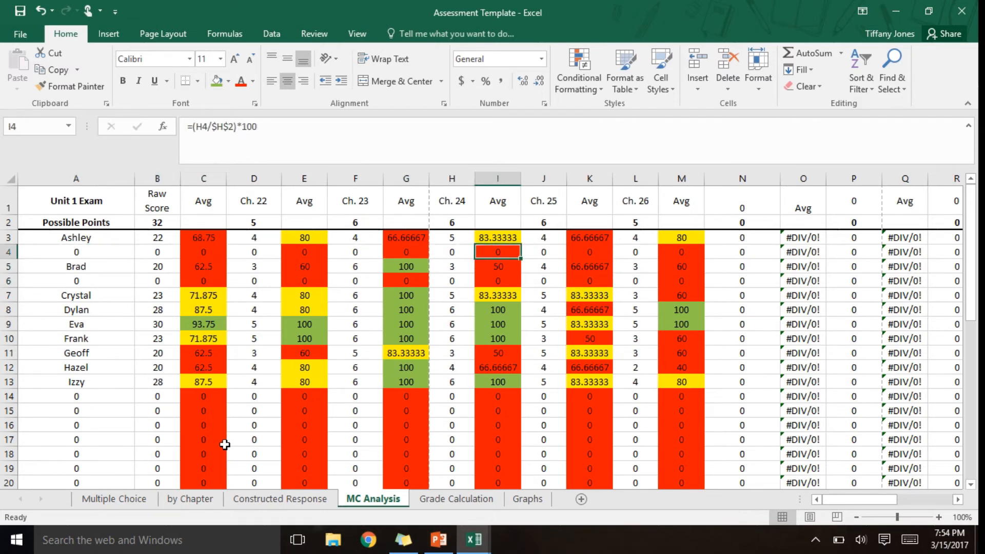
{"action": "key", "text": "Left"}
{"action": "key", "text": "Left"}
{"action": "key", "text": "Down"}
{"action": "key", "text": "Down"}
{"action": "key", "text": "Down"}
{"action": "key", "text": "Down"}
{"action": "key", "text": "Down"}
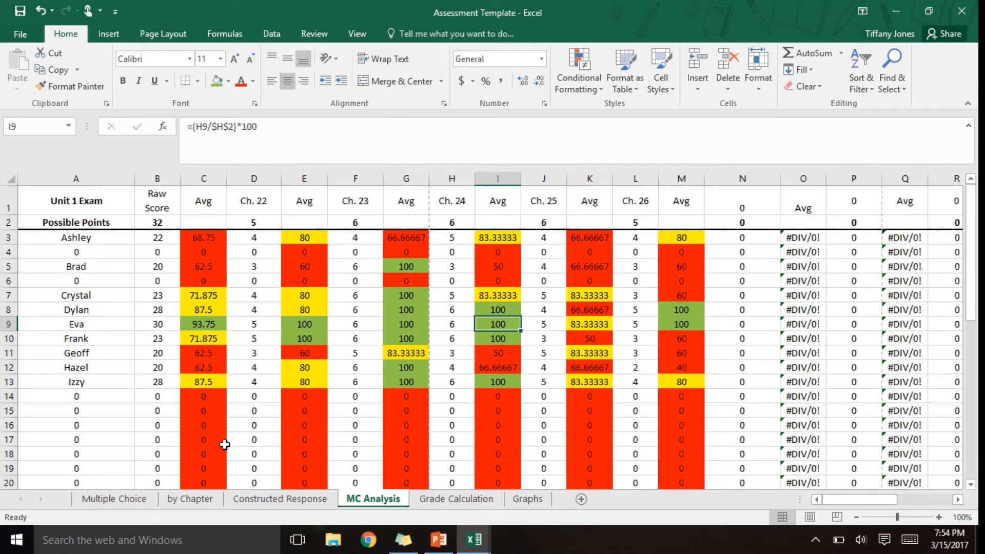
{"action": "key", "text": "Up"}
{"action": "key", "text": "Up"}
{"action": "key", "text": "Up"}
{"action": "key", "text": "Up"}
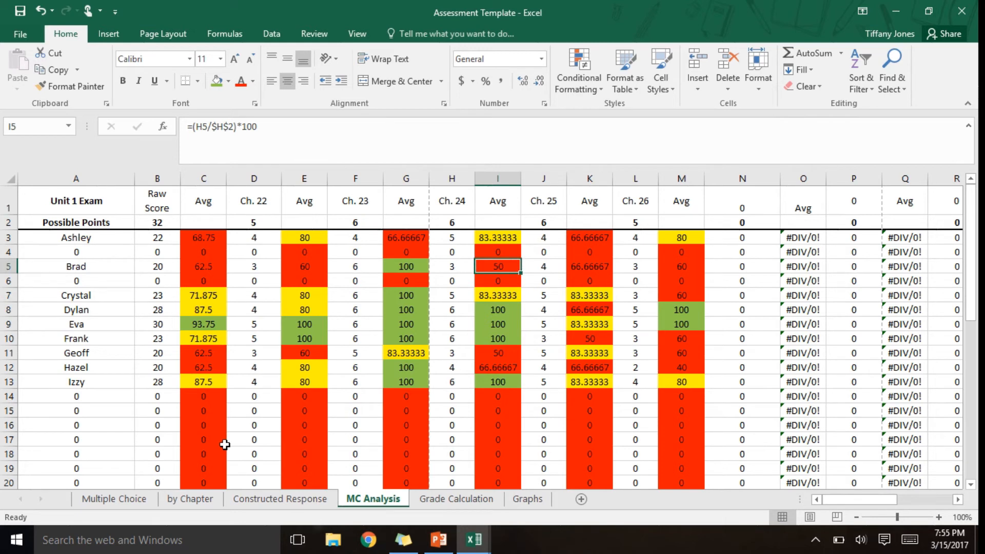
- On the Constructed Response sheet, enter the available points 10, 4, 4 and 3 above Topics #1 to #4 in row 1
{"action": "left_click", "coordinate": [277, 500]}
{"action": "left_click", "coordinate": [28, 199]}
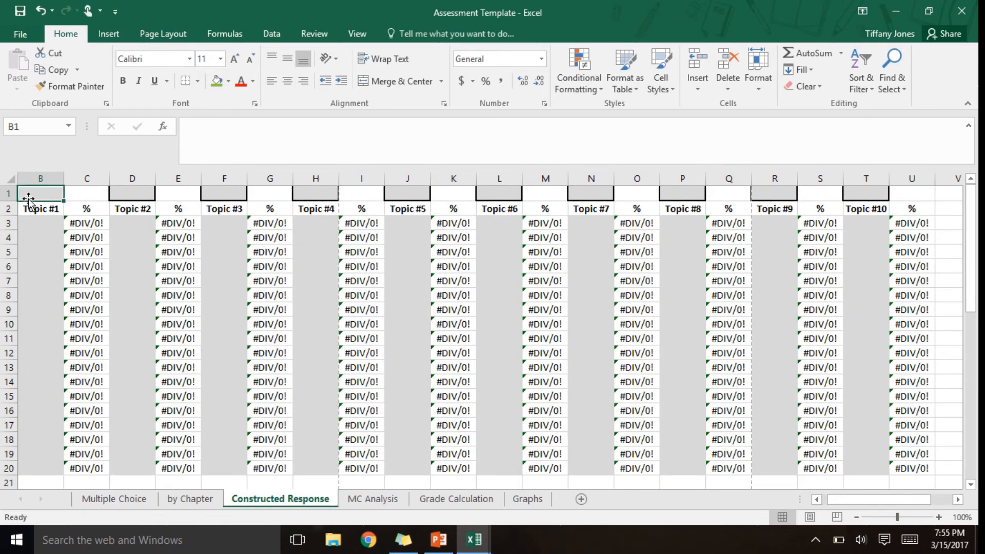
{"action": "type", "text": "10"}
{"action": "key", "text": "Tab"}
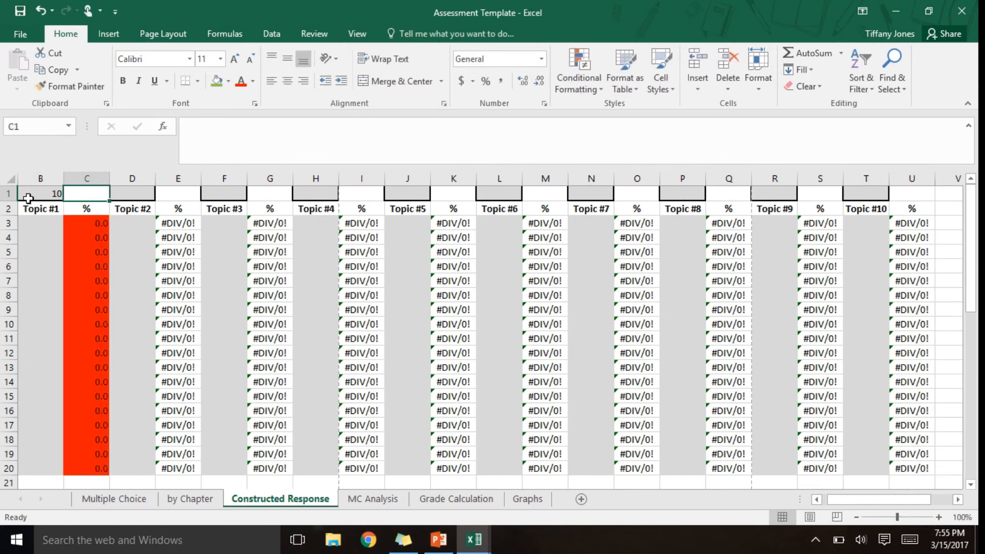
{"action": "key", "text": "Tab"}
{"action": "type", "text": "4"}
{"action": "key", "text": "Tab"}
{"action": "key", "text": "Tab"}
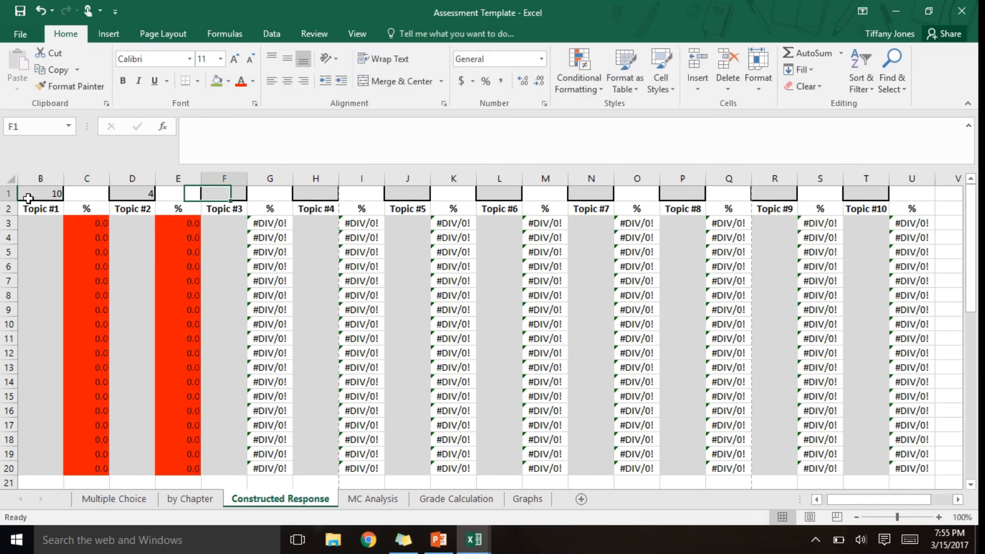
{"action": "type", "text": "4"}
{"action": "key", "text": "Tab"}
{"action": "key", "text": "Tab"}
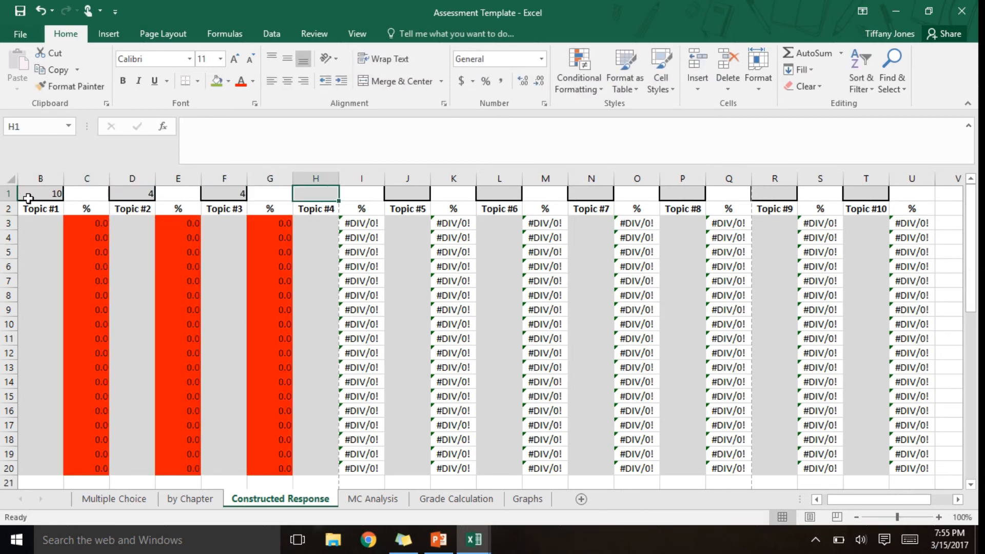
{"action": "type", "text": "3"}
{"action": "key", "text": "Tab"}
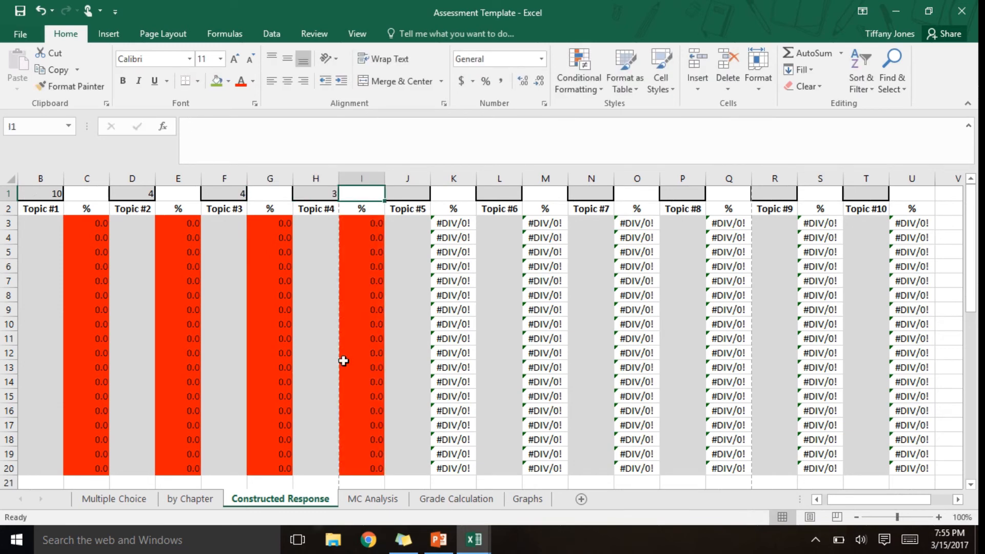
- Switch to the Fake Data workbook and copy the first column of constructed response scores, A36:A46
{"action": "left_click", "coordinate": [474, 539]}
{"action": "left_click", "coordinate": [563, 495]}
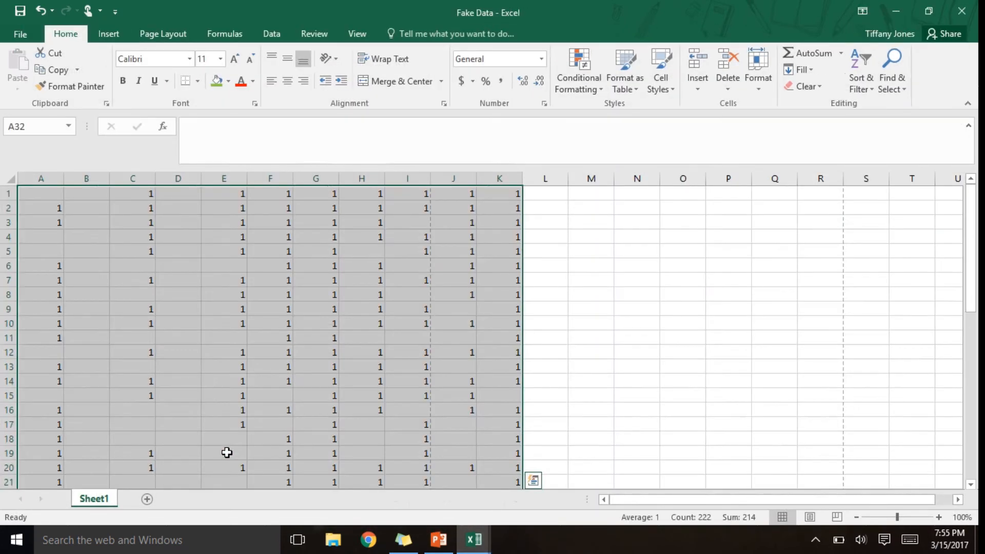
{"action": "left_click", "coordinate": [165, 436]}
{"action": "key", "text": "Down"}
{"action": "key", "text": "Down"}
{"action": "key", "text": "Down"}
{"action": "key", "text": "Down"}
{"action": "key", "text": "Down"}
{"action": "key", "text": "Down"}
{"action": "key", "text": "Down"}
{"action": "key", "text": "Down"}
{"action": "key", "text": "Down"}
{"action": "key", "text": "Down"}
{"action": "key", "text": "Down"}
{"action": "key", "text": "Down"}
{"action": "key", "text": "Down"}
{"action": "key", "text": "Down"}
{"action": "key", "text": "Down"}
{"action": "key", "text": "Down"}
{"action": "key", "text": "Down"}
{"action": "key", "text": "Down"}
{"action": "key", "text": "Down"}
{"action": "key", "text": "Down"}
{"action": "key", "text": "Down"}
{"action": "key", "text": "Down"}
{"action": "key", "text": "Down"}
{"action": "key", "text": "Down"}
{"action": "key", "text": "Down"}
{"action": "key", "text": "Down"}
{"action": "key", "text": "Down"}
{"action": "key", "text": "Down"}
{"action": "key", "text": "Down"}
{"action": "key", "text": "Down"}
{"action": "key", "text": "Down"}
{"action": "key", "text": "Down"}
{"action": "key", "text": "Down"}
{"action": "key", "text": "Down"}
{"action": "key", "text": "Down"}
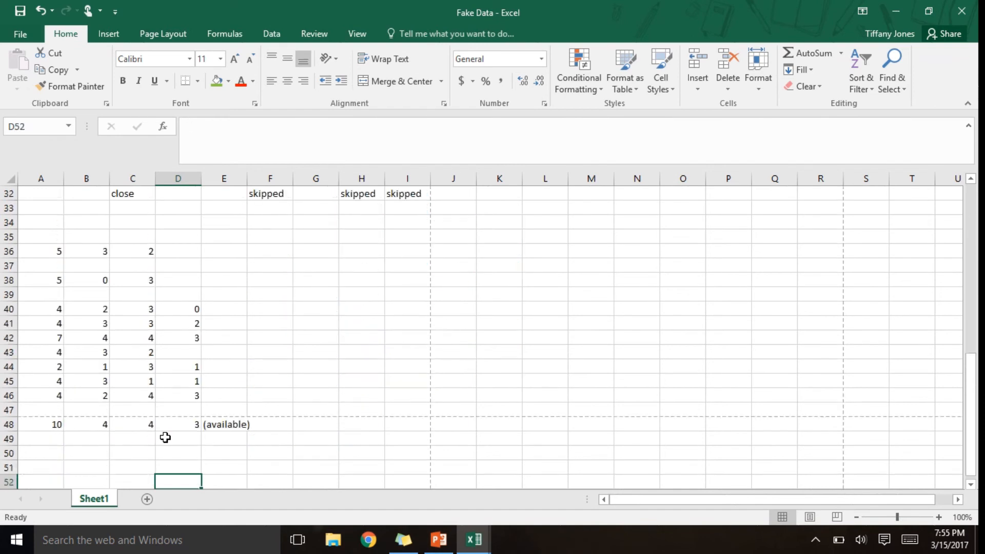
{"action": "left_click_drag", "start_coordinate": [50, 239], "coordinate": [48, 385]}
{"action": "key", "text": "ctrl+c"}
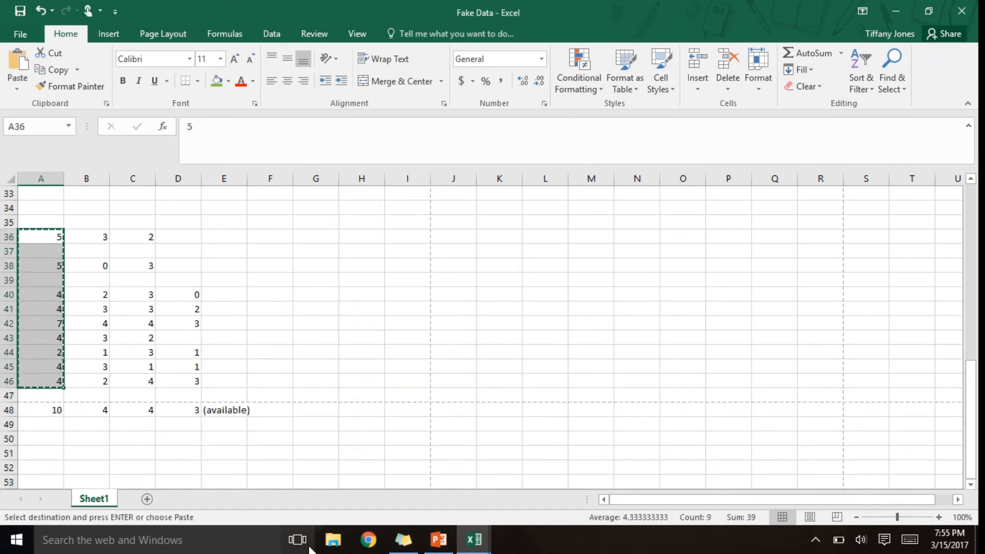
- Paste the copied scores as values only into the Topic #1 column of the Assessment Template workbook, starting at B3
{"action": "left_click", "coordinate": [473, 538]}
{"action": "left_click", "coordinate": [397, 502]}
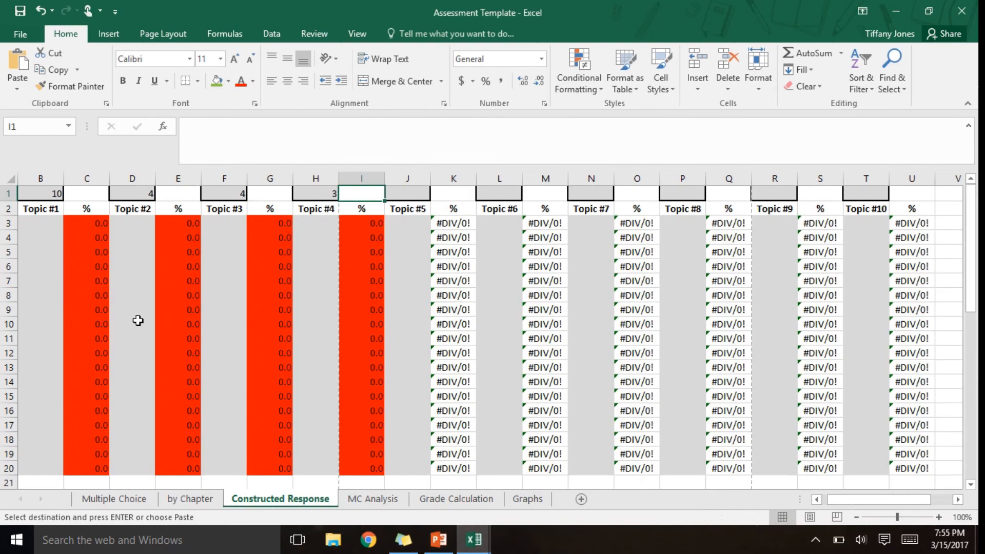
{"action": "left_click", "coordinate": [28, 222]}
{"action": "key", "text": "ctrl+v"}
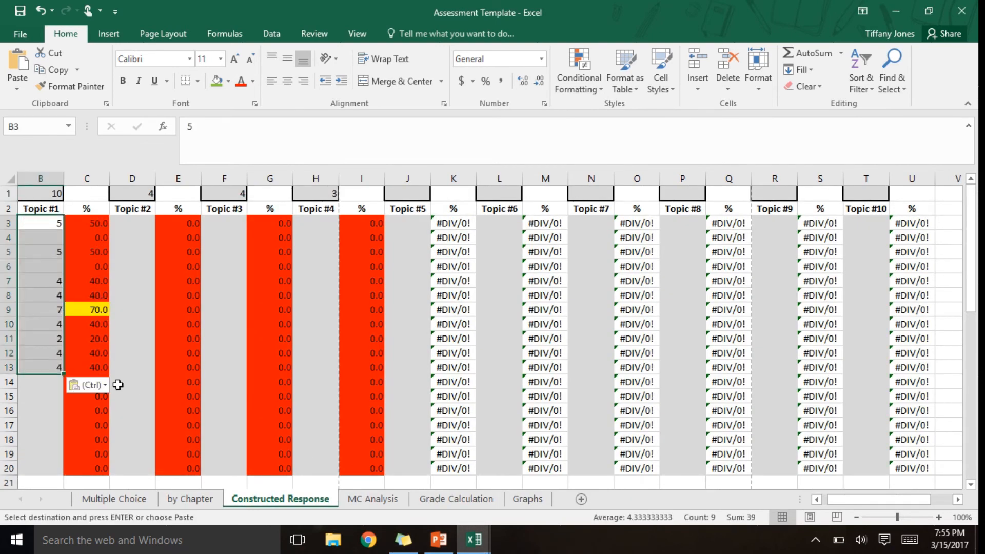
{"action": "left_click", "coordinate": [104, 385]}
{"action": "left_click", "coordinate": [79, 327]}
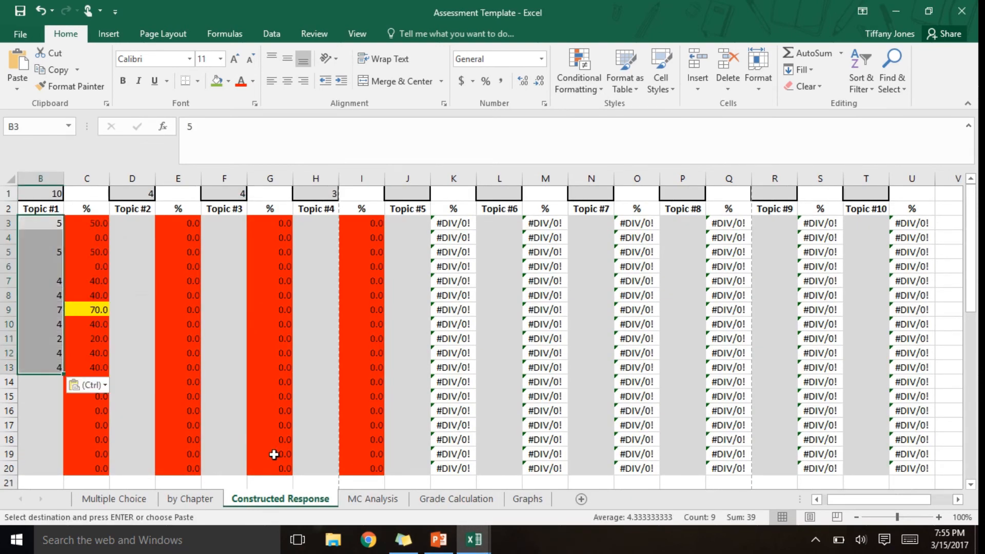
- Copy the scores in B36:B46 of Fake Data and paste them as values only under Topic #2, starting at D3
{"action": "left_click", "coordinate": [473, 538]}
{"action": "left_click", "coordinate": [534, 482]}
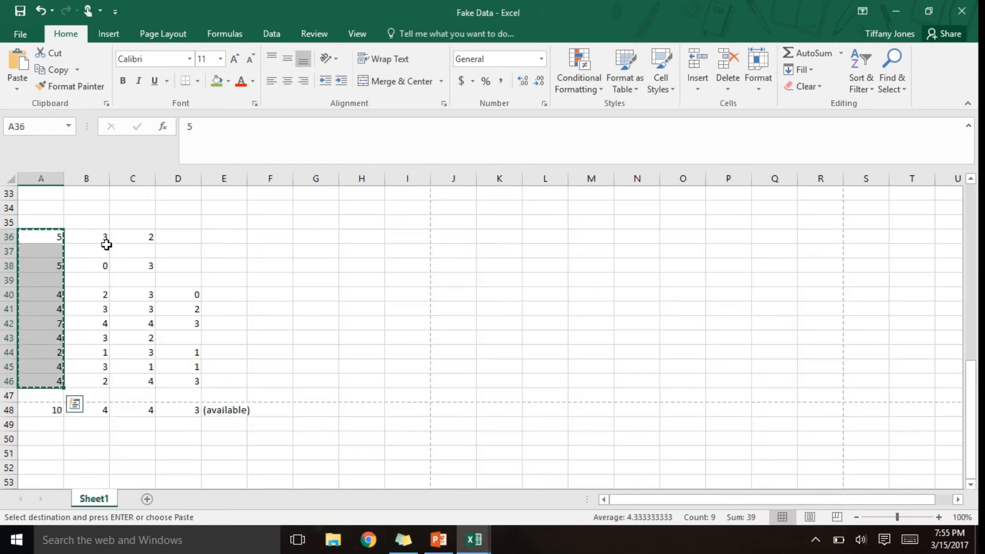
{"action": "left_click_drag", "start_coordinate": [100, 237], "coordinate": [101, 377]}
{"action": "key", "text": "ctrl+c"}
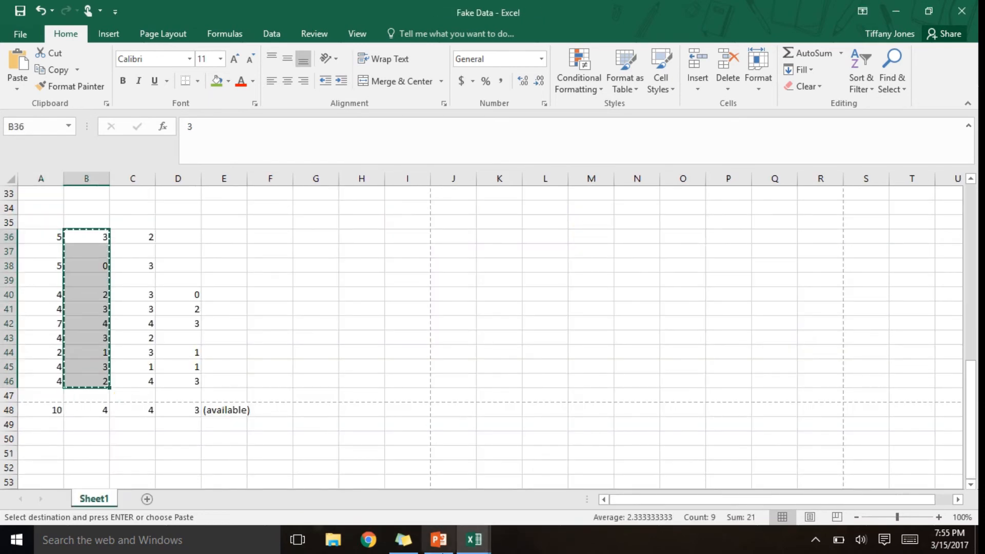
{"action": "left_click", "coordinate": [474, 539]}
{"action": "left_click", "coordinate": [369, 482]}
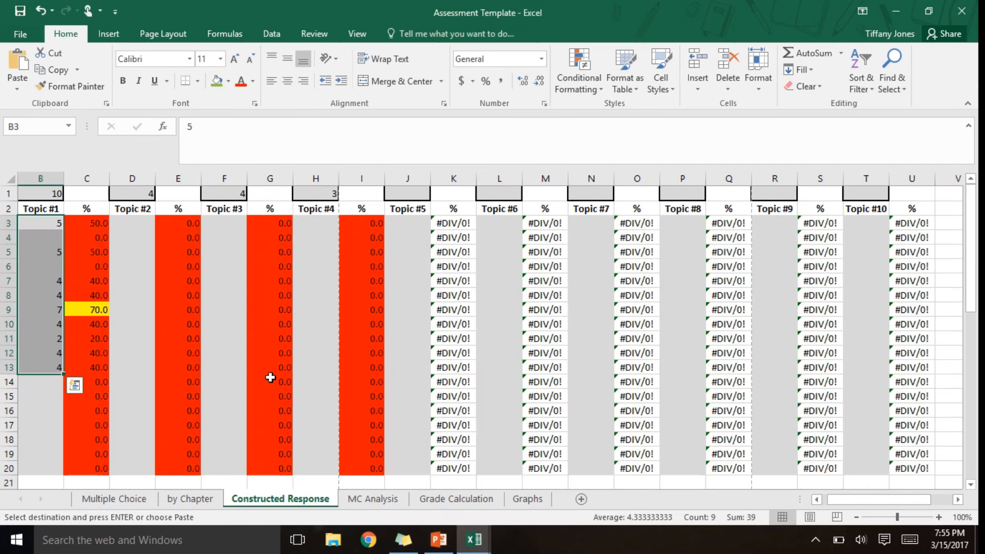
{"action": "left_click", "coordinate": [132, 224]}
{"action": "key", "text": "ctrl+v"}
{"action": "left_click", "coordinate": [193, 385]}
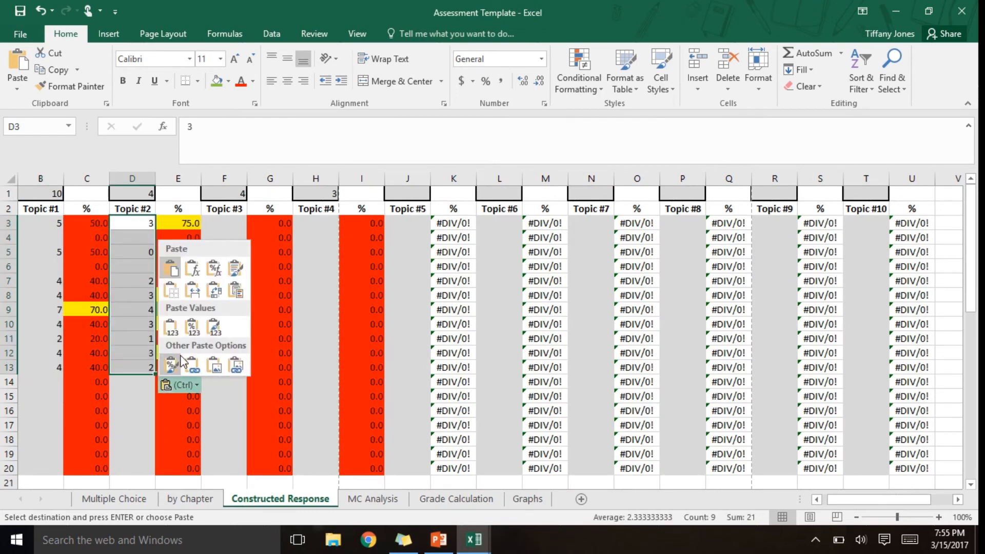
{"action": "left_click", "coordinate": [170, 331]}
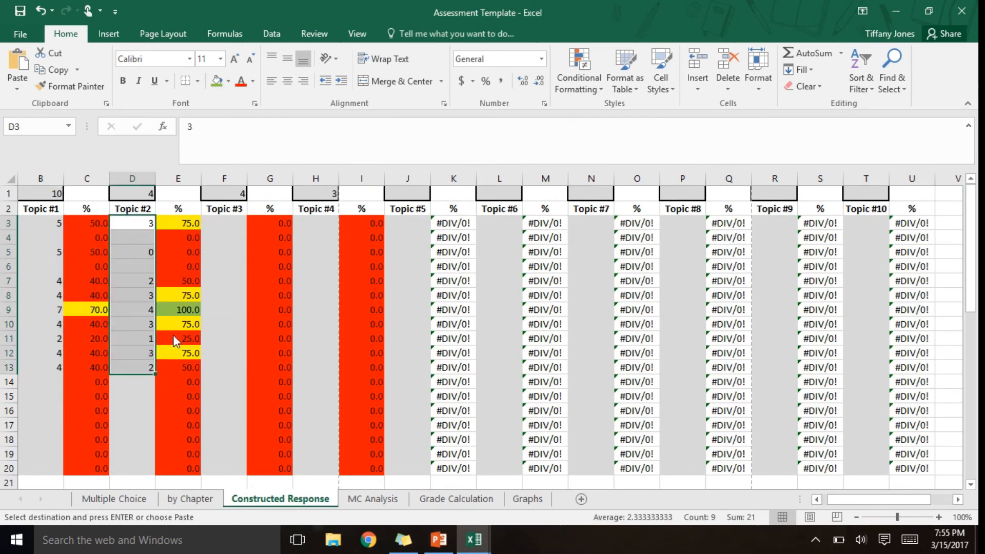
- Copy the scores in C36:C46 of Fake Data and paste them as values only under Topic #3, starting at F3
{"action": "left_click", "coordinate": [473, 539]}
{"action": "left_click", "coordinate": [518, 476]}
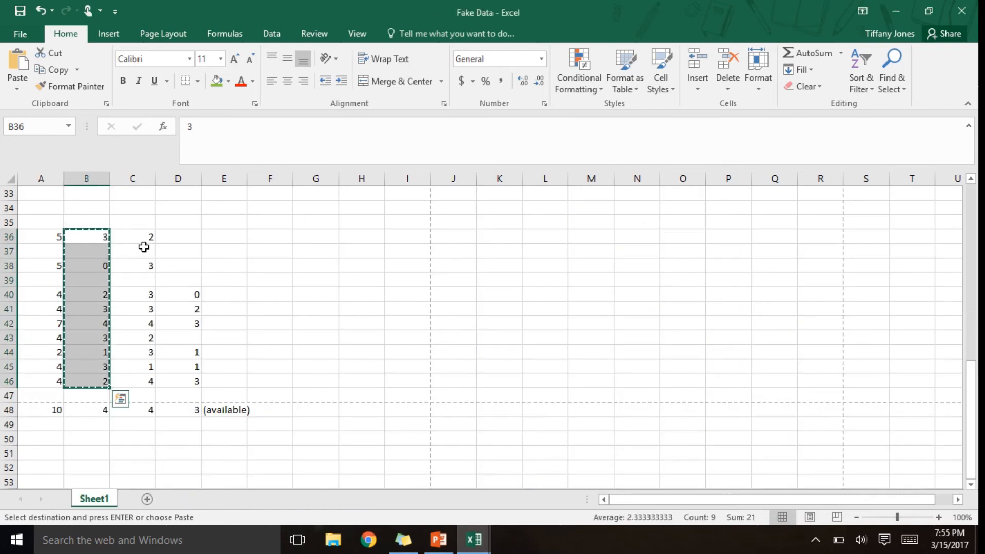
{"action": "left_click_drag", "start_coordinate": [143, 240], "coordinate": [142, 374]}
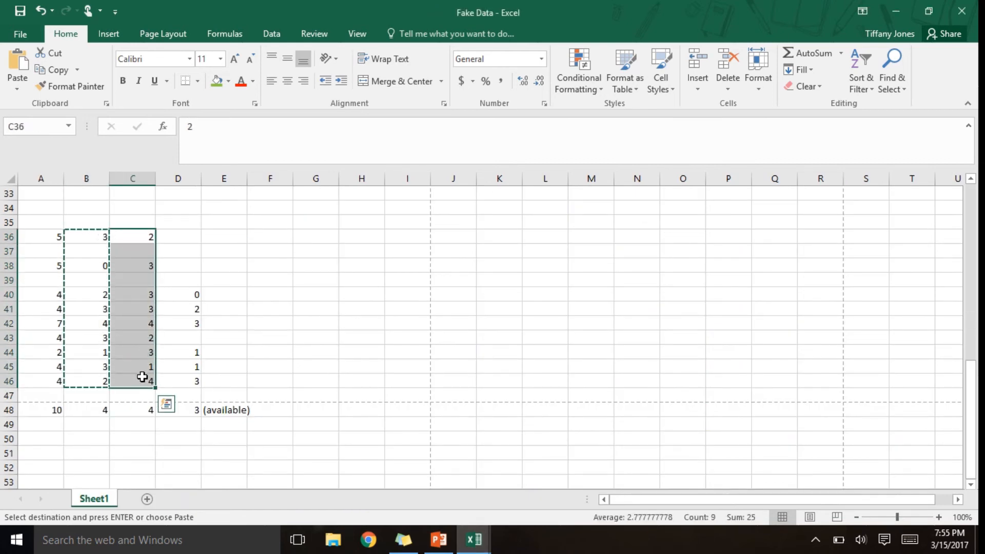
{"action": "key", "text": "ctrl+c"}
{"action": "left_click", "coordinate": [473, 540]}
{"action": "left_click", "coordinate": [412, 507]}
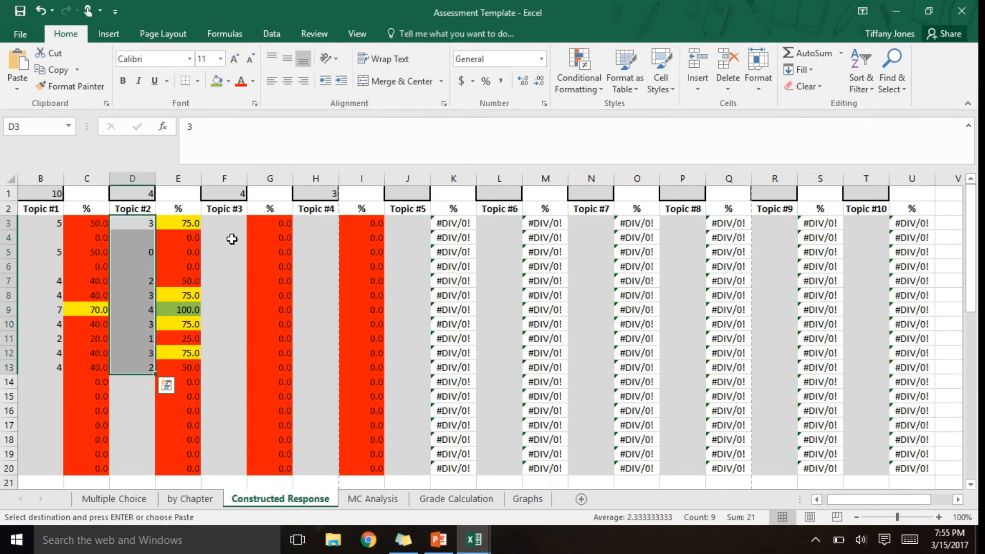
{"action": "left_click", "coordinate": [225, 225]}
{"action": "key", "text": "ctrl+v"}
{"action": "left_click", "coordinate": [271, 385]}
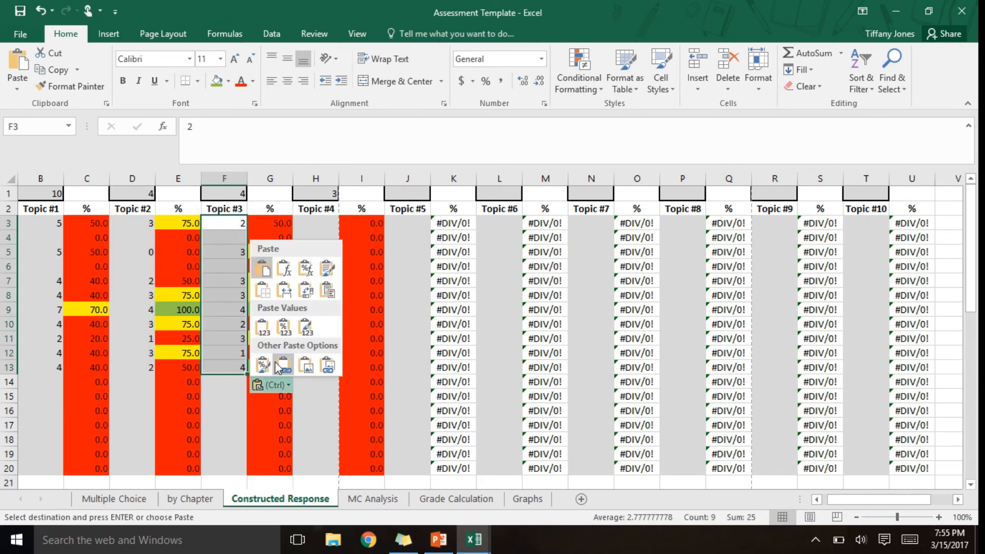
{"action": "left_click", "coordinate": [263, 328]}
- Copy the scores in D36:D46 of Fake Data and paste them as values only under Topic #4, starting at H3
{"action": "left_click", "coordinate": [473, 540]}
{"action": "left_click", "coordinate": [531, 477]}
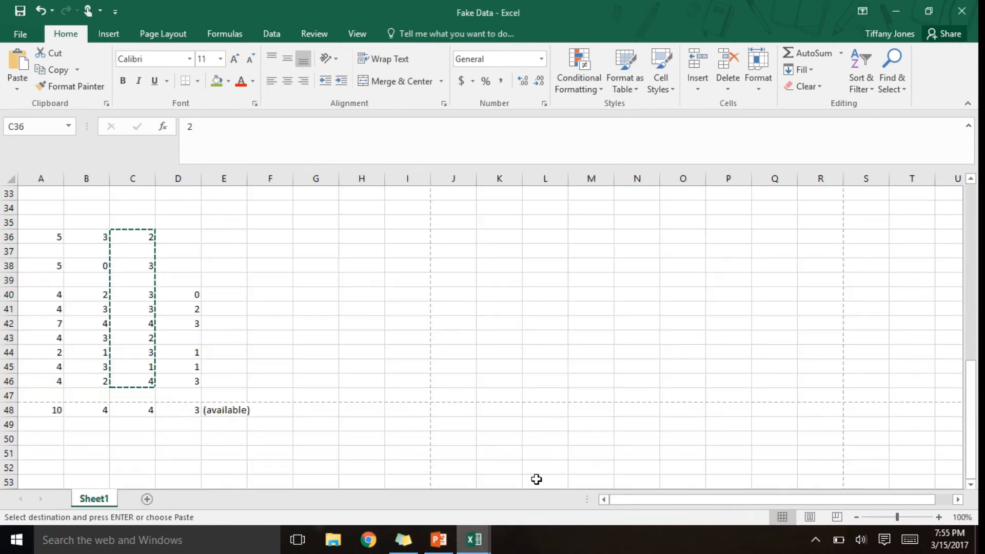
{"action": "left_click_drag", "start_coordinate": [174, 235], "coordinate": [194, 377]}
{"action": "key", "text": "ctrl+c"}
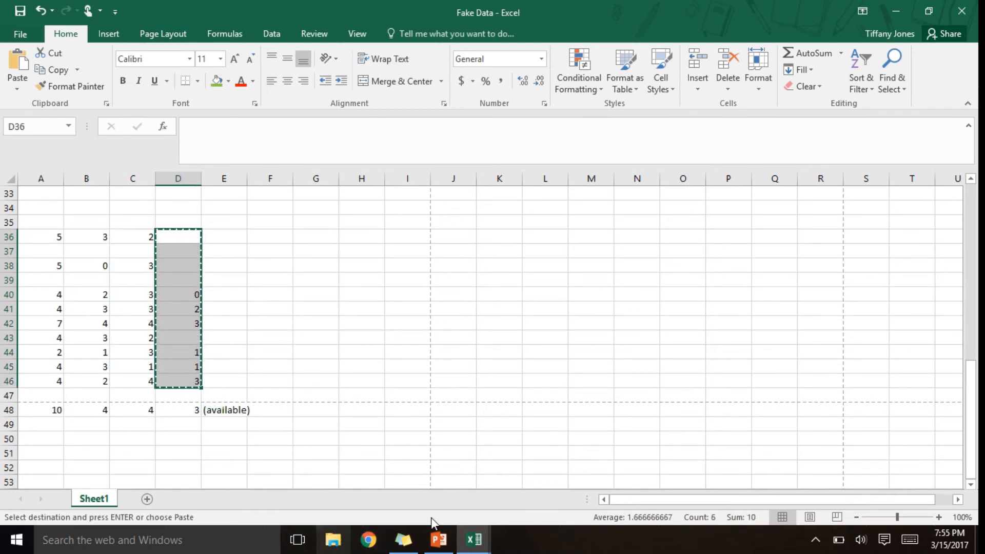
{"action": "left_click", "coordinate": [475, 542]}
{"action": "left_click", "coordinate": [396, 477]}
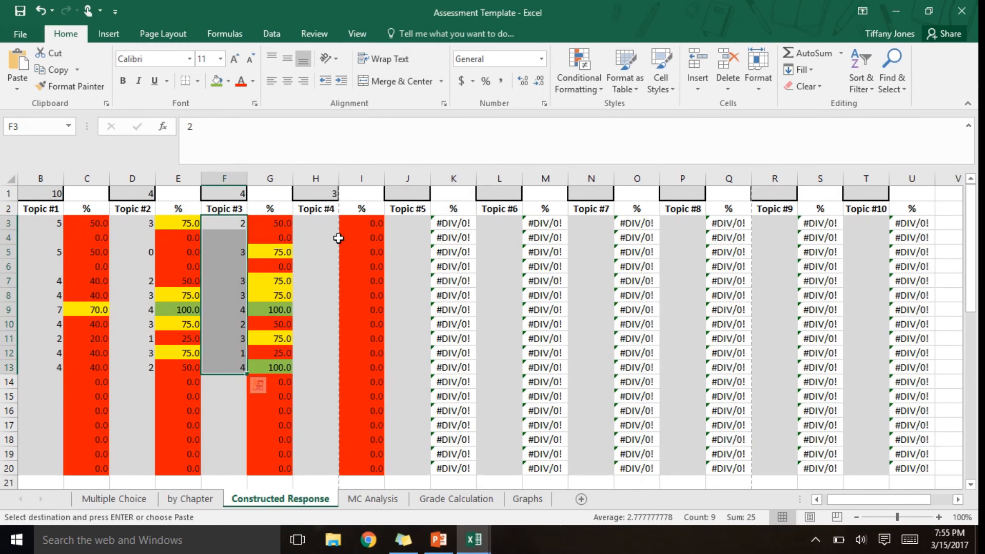
{"action": "left_click", "coordinate": [319, 226]}
{"action": "key", "text": "ctrl+v"}
{"action": "left_click", "coordinate": [358, 386]}
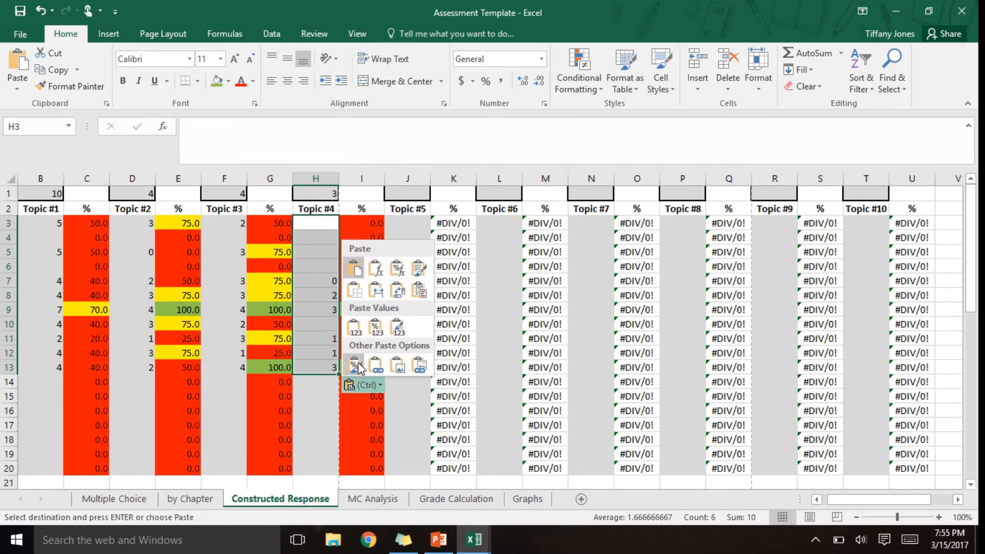
{"action": "left_click", "coordinate": [357, 336]}
- Examine the Topic #1 percentages in column C against the student names on the Constructed Response sheet
{"action": "left_click", "coordinate": [422, 405]}
{"action": "key", "text": "Left"}
{"action": "key", "text": "Left"}
{"action": "key", "text": "Left"}
{"action": "key", "text": "Left"}
{"action": "key", "text": "Left"}
{"action": "key", "text": "Left"}
{"action": "key", "text": "Left"}
{"action": "key", "text": "Left"}
{"action": "key", "text": "Left"}
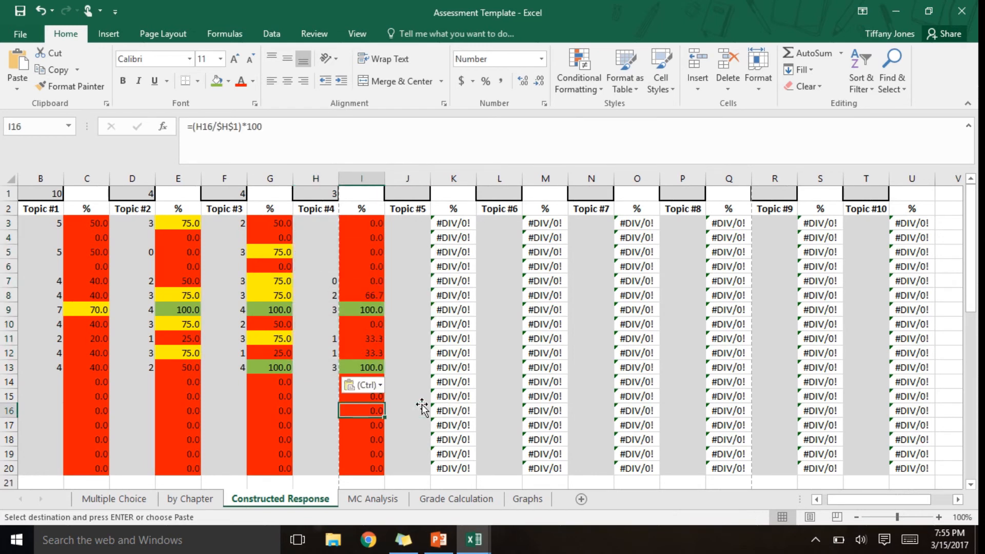
{"action": "key", "text": "Up"}
{"action": "key", "text": "Up"}
{"action": "key", "text": "Up"}
{"action": "key", "text": "Up"}
{"action": "key", "text": "Up"}
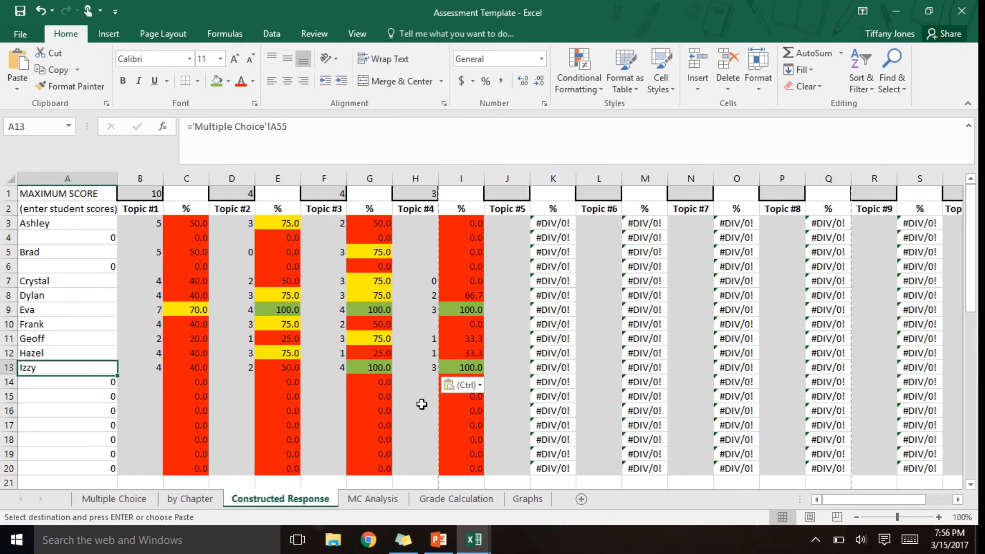
{"action": "key", "text": "Right"}
{"action": "key", "text": "Right"}
{"action": "key", "text": "Up"}
{"action": "key", "text": "Up"}
{"action": "key", "text": "Up"}
{"action": "key", "text": "Up"}
{"action": "key", "text": "Up"}
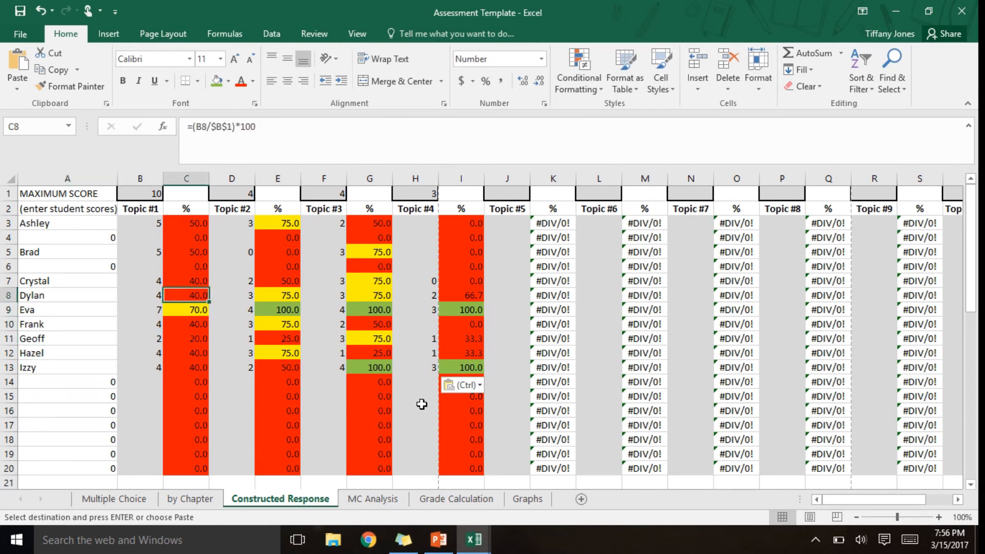
{"action": "key", "text": "Up"}
{"action": "key", "text": "Up"}
{"action": "key", "text": "Up"}
{"action": "key", "text": "Down"}
{"action": "key", "text": "Down"}
{"action": "key", "text": "Down"}
{"action": "key", "text": "Down"}
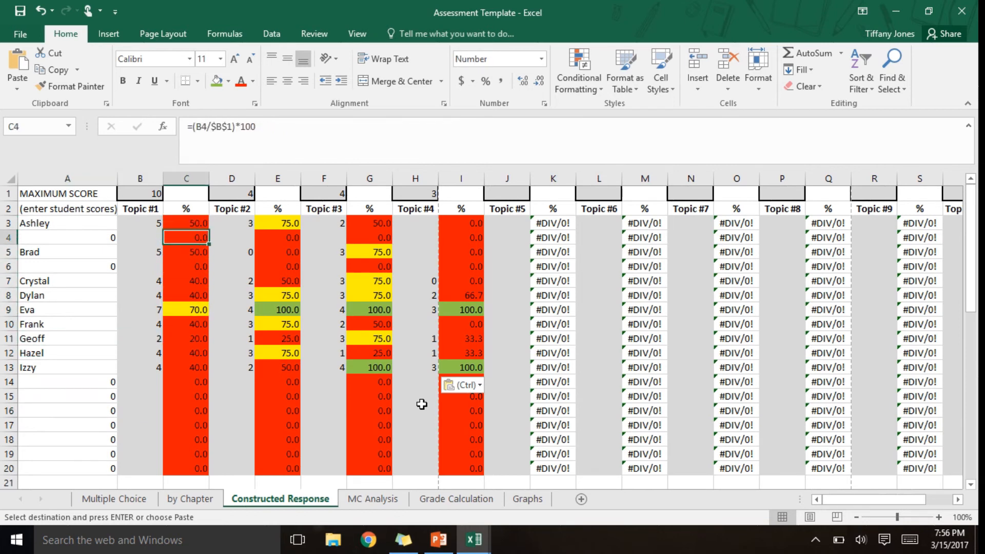
{"action": "key", "text": "Down"}
{"action": "key", "text": "Down"}
{"action": "key", "text": "Down"}
{"action": "key", "text": "Down"}
{"action": "key", "text": "Down"}
{"action": "key", "text": "Down"}
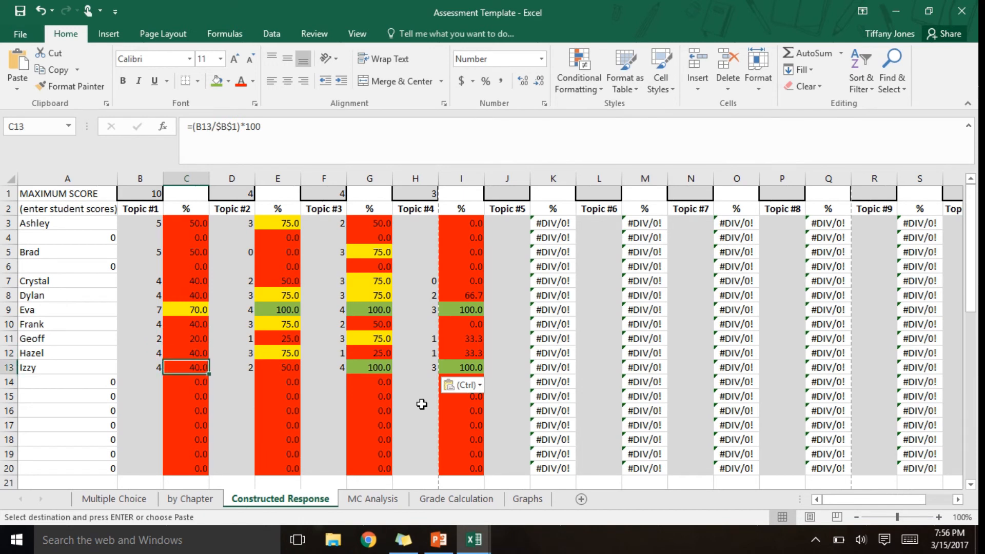
{"action": "key", "text": "Up"}
{"action": "key", "text": "Up"}
{"action": "key", "text": "Up"}
{"action": "key", "text": "Up"}
{"action": "key", "text": "Up"}
{"action": "key", "text": "Up"}
{"action": "key", "text": "Up"}
{"action": "key", "text": "Up"}
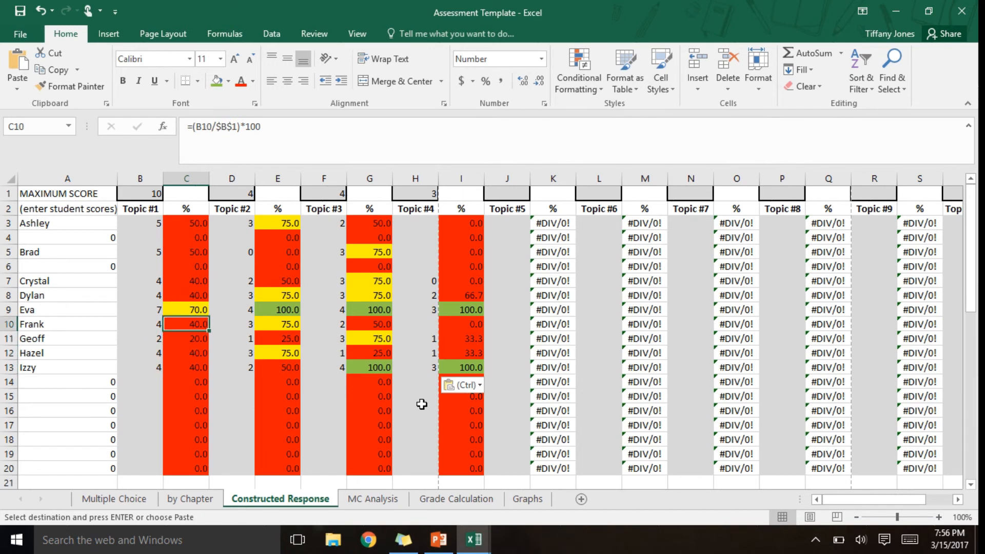
{"action": "key", "text": "Up"}
{"action": "key", "text": "Up"}
{"action": "key", "text": "Up"}
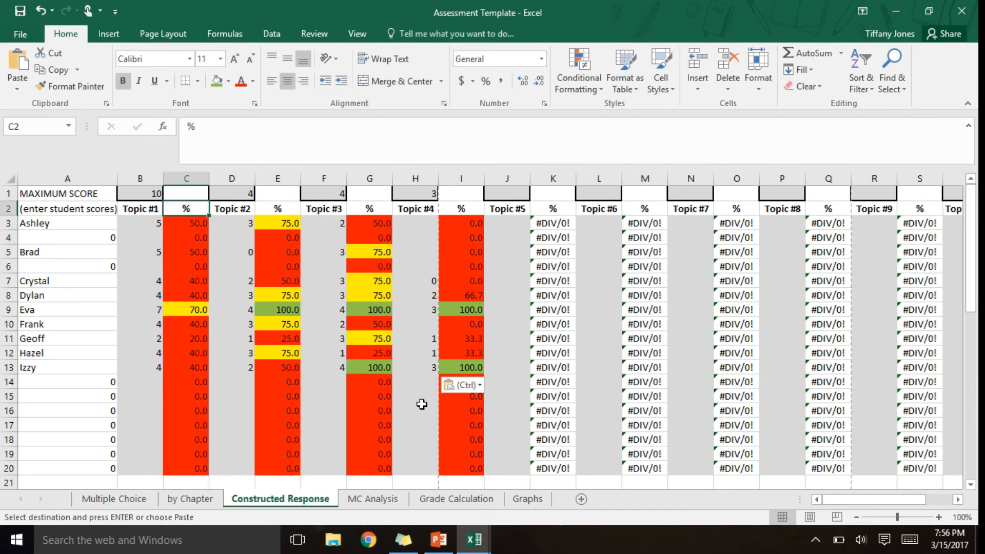
- Examine the students' Topic #2 percentages down column E and compare them with the Topic #3 scores
{"action": "key", "text": "Down"}
{"action": "key", "text": "Right"}
{"action": "key", "text": "Right"}
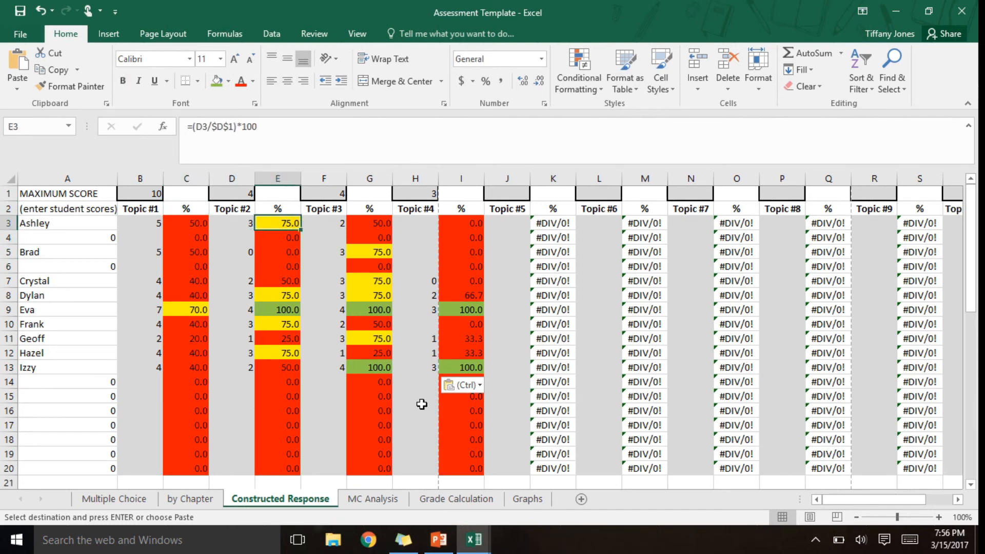
{"action": "key", "text": "Down"}
{"action": "key", "text": "Down"}
{"action": "key", "text": "Down"}
{"action": "key", "text": "Down"}
{"action": "key", "text": "Down"}
{"action": "key", "text": "Down"}
{"action": "key", "text": "Up"}
{"action": "key", "text": "Up"}
{"action": "key", "text": "Up"}
{"action": "key", "text": "Up"}
{"action": "key", "text": "Up"}
{"action": "key", "text": "Up"}
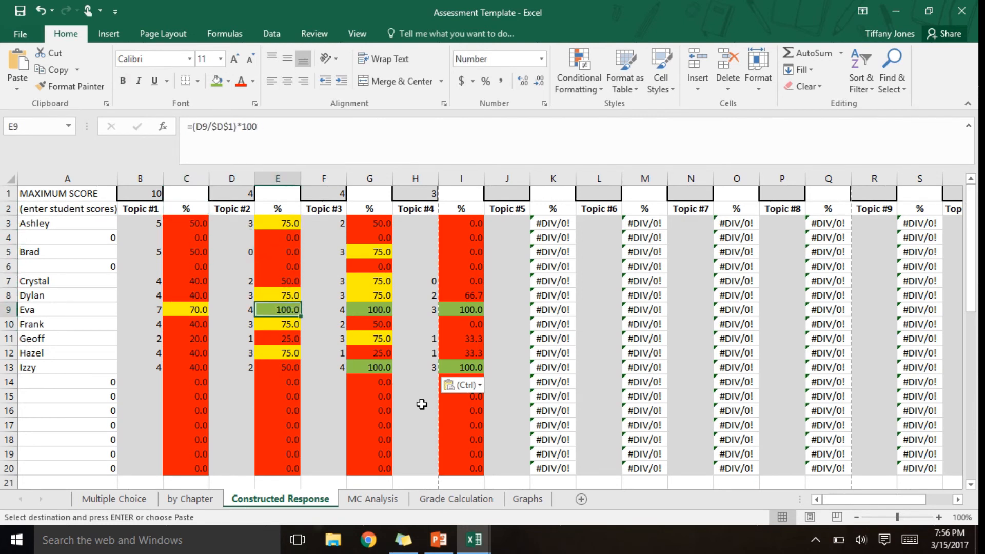
{"action": "key", "text": "Down"}
{"action": "key", "text": "Down"}
{"action": "key", "text": "Down"}
{"action": "key", "text": "Down"}
{"action": "key", "text": "Down"}
{"action": "key", "text": "Down"}
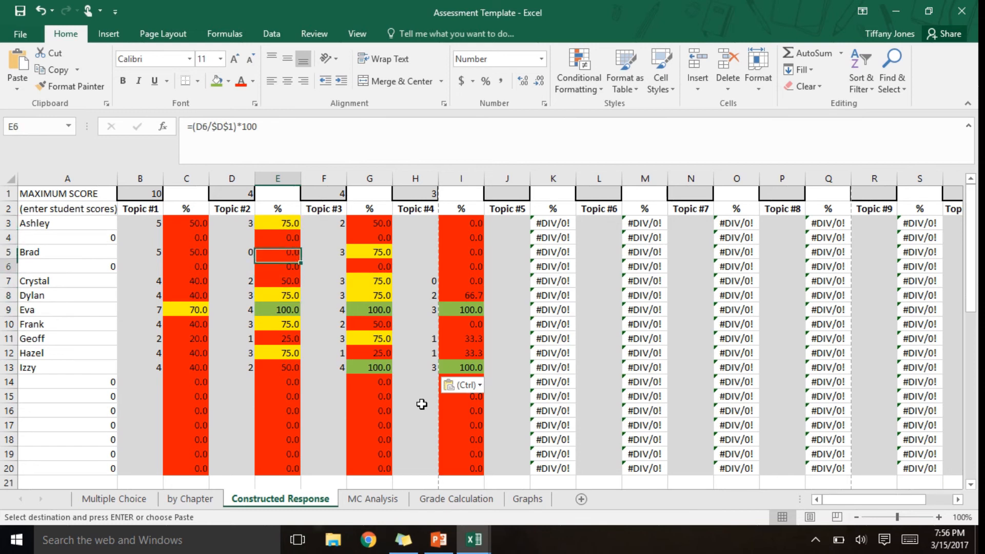
{"action": "key", "text": "Right"}
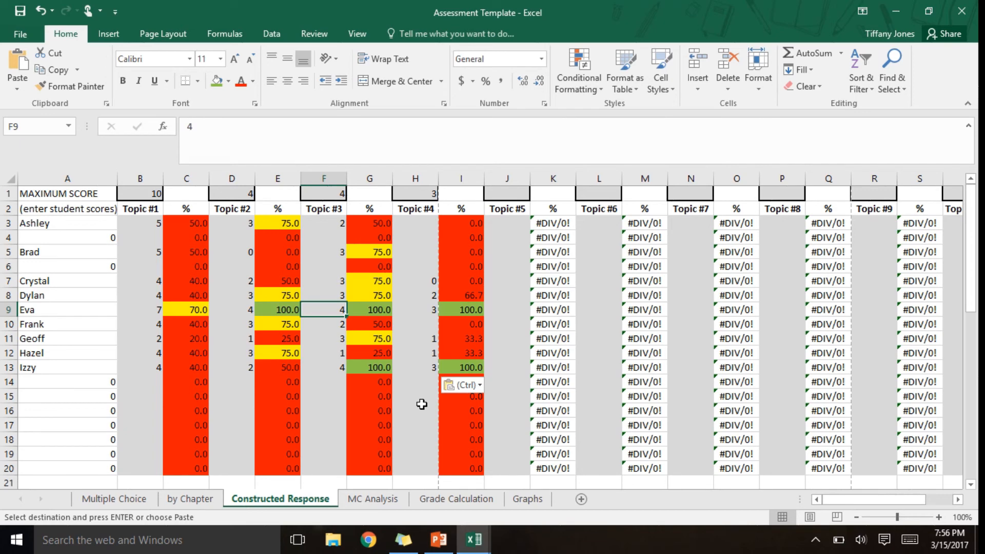
- On the Grade Calculation sheet, set the multiple-choice weight in cell D1 to 0.25
{"action": "left_click", "coordinate": [465, 495]}
{"action": "left_click", "coordinate": [265, 238]}
{"action": "key", "text": "Left"}
{"action": "key", "text": "Left"}
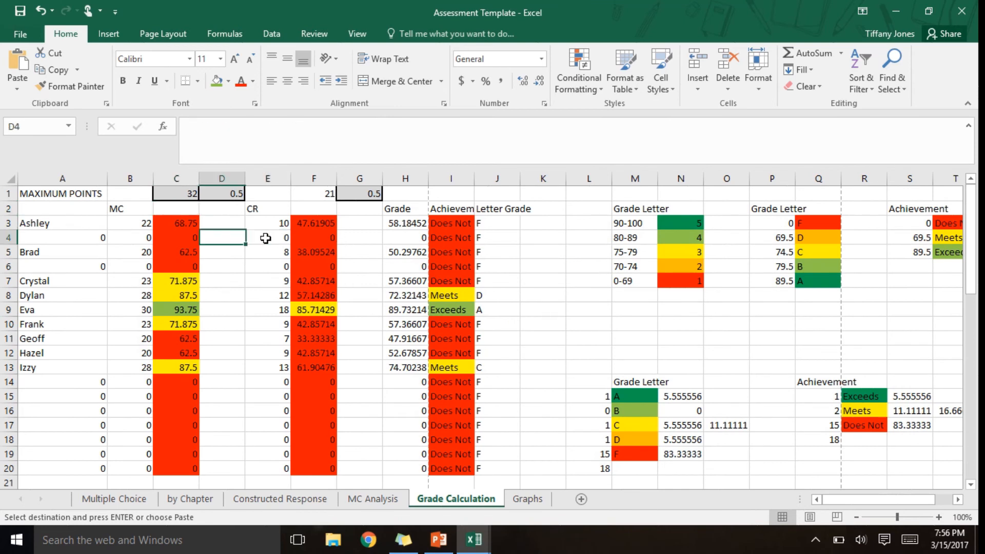
{"action": "key", "text": "Up"}
{"action": "key", "text": "Up"}
{"action": "key", "text": "Up"}
{"action": "key", "text": "Right"}
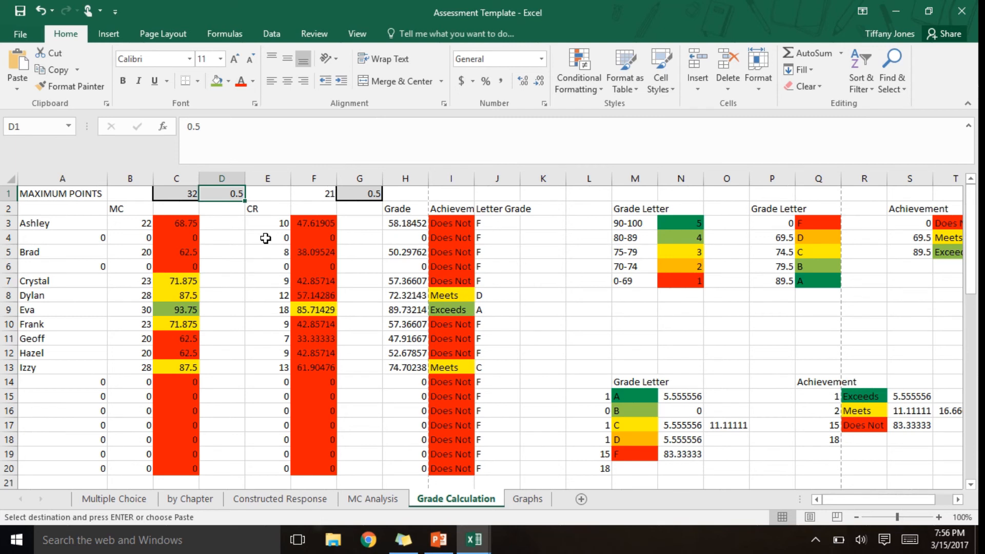
{"action": "type", "text": "0.25"}
- Set the constructed response weight in cell G1 to 0.75
{"action": "key", "text": "Right"}
{"action": "key", "text": "Right"}
{"action": "key", "text": "Right"}
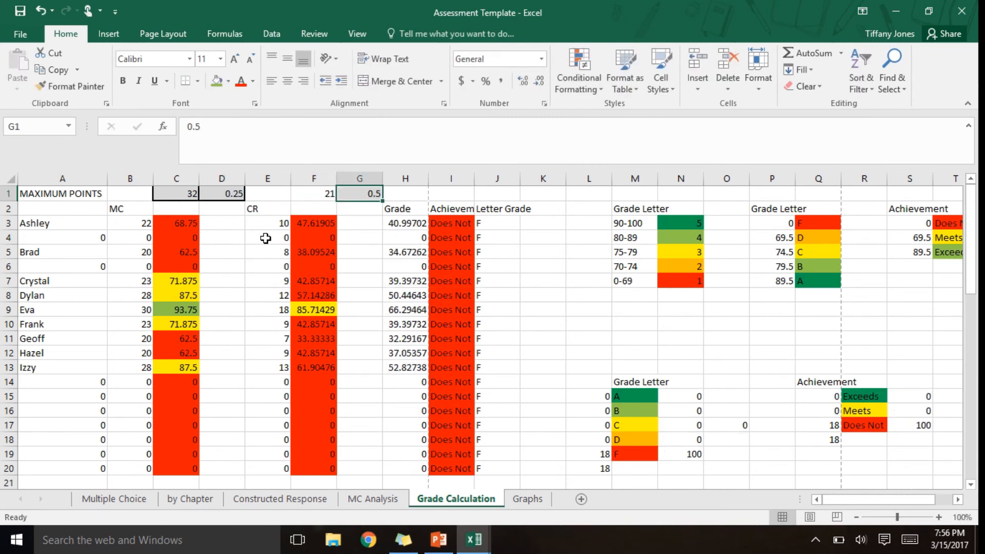
{"action": "type", "text": "0.75"}
{"action": "key", "text": "Return"}
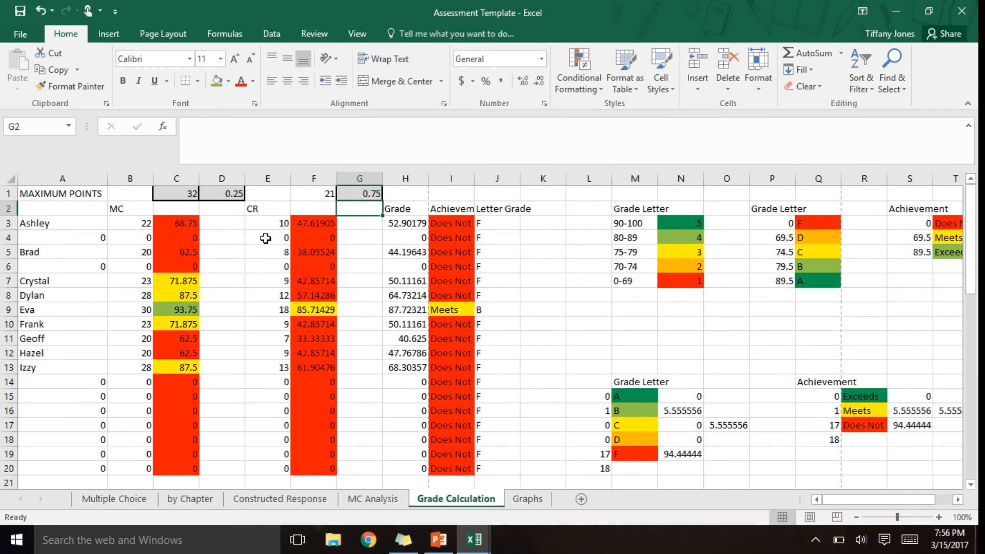
- Set the multiple-choice weight in cell D1 to 0.5
{"action": "key", "text": "Up"}
{"action": "key", "text": "Left"}
{"action": "key", "text": "Left"}
{"action": "key", "text": "Left"}
{"action": "key", "text": "Left"}
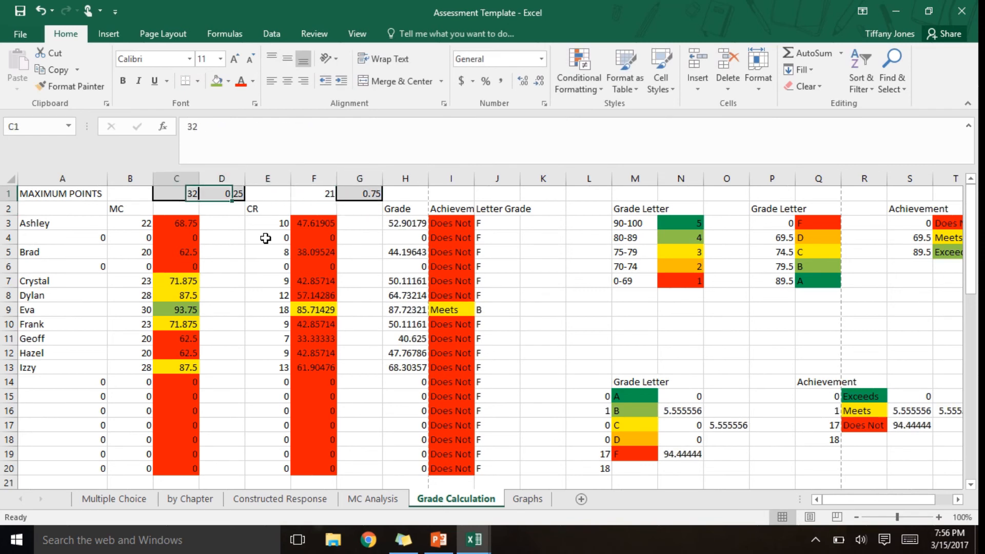
{"action": "key", "text": "Down"}
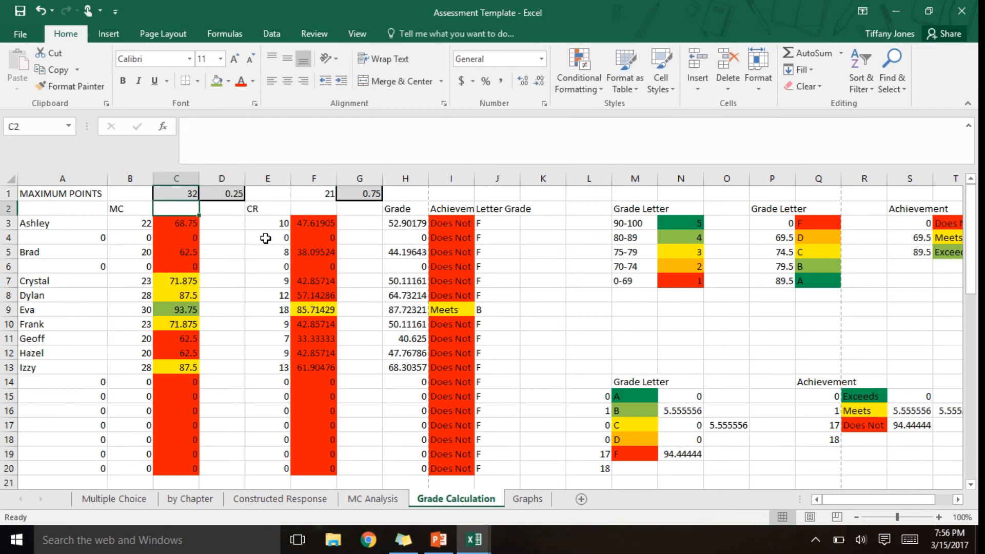
{"action": "key", "text": "Up"}
{"action": "key", "text": "Right"}
{"action": "key", "text": "Right"}
{"action": "key", "text": "Right"}
{"action": "key", "text": "Right"}
{"action": "key", "text": "Right"}
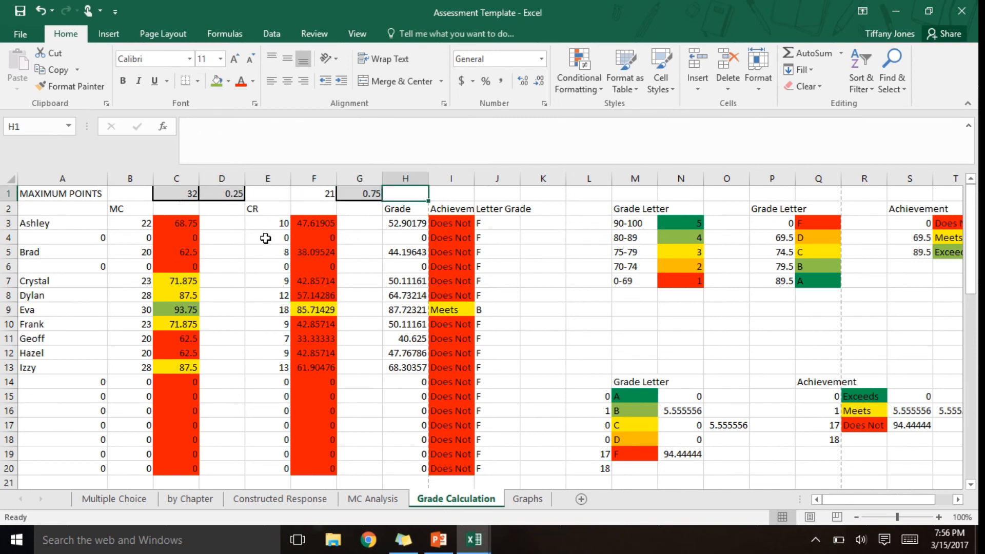
{"action": "key", "text": "Left"}
{"action": "key", "text": "Left"}
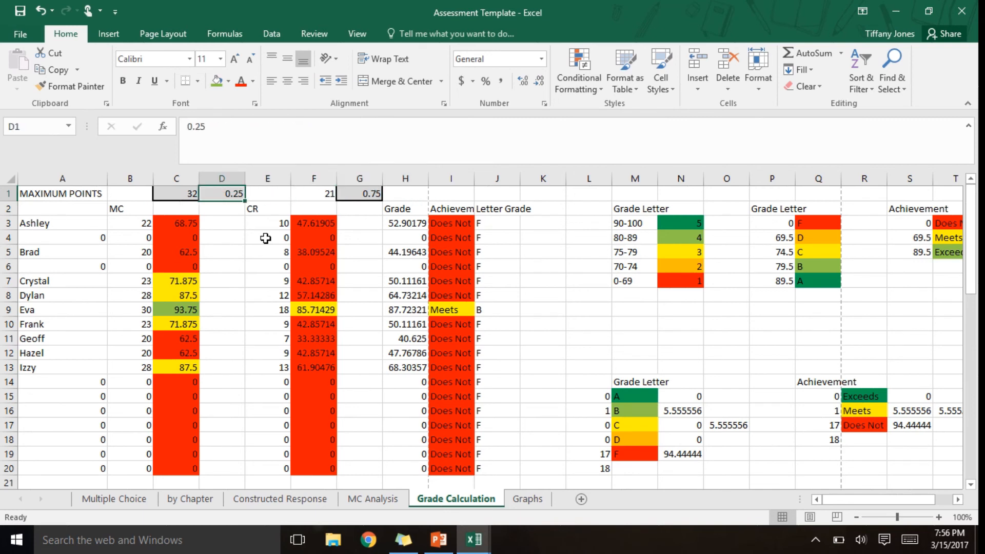
{"action": "type", "text": "0.5"}
{"action": "key", "text": "Right"}
{"action": "key", "text": "Right"}
{"action": "key", "text": "Right"}
- Set the constructed response weight in cell G1 to 0.5
{"action": "key", "text": "F2"}
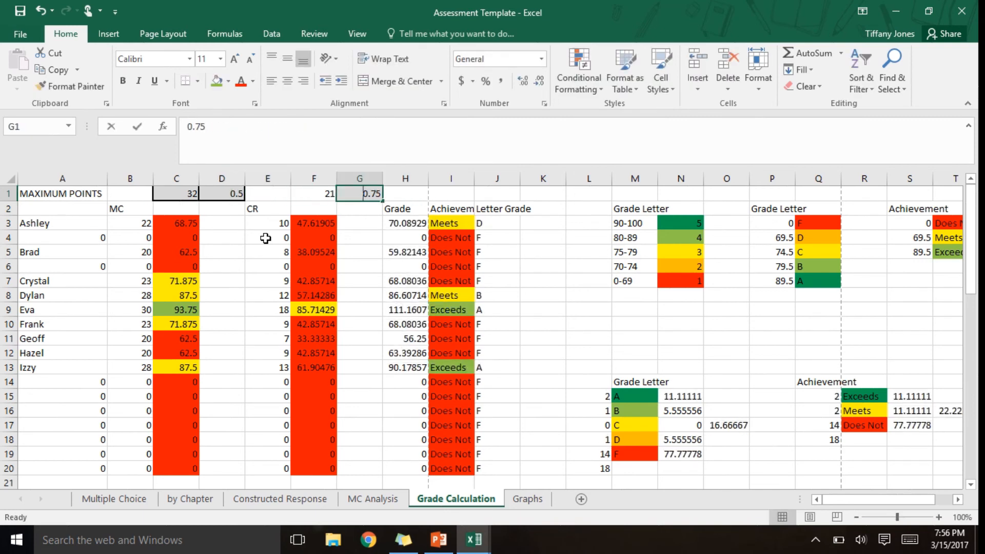
{"action": "type", "text": "0.5"}
{"action": "key", "text": "Return"}
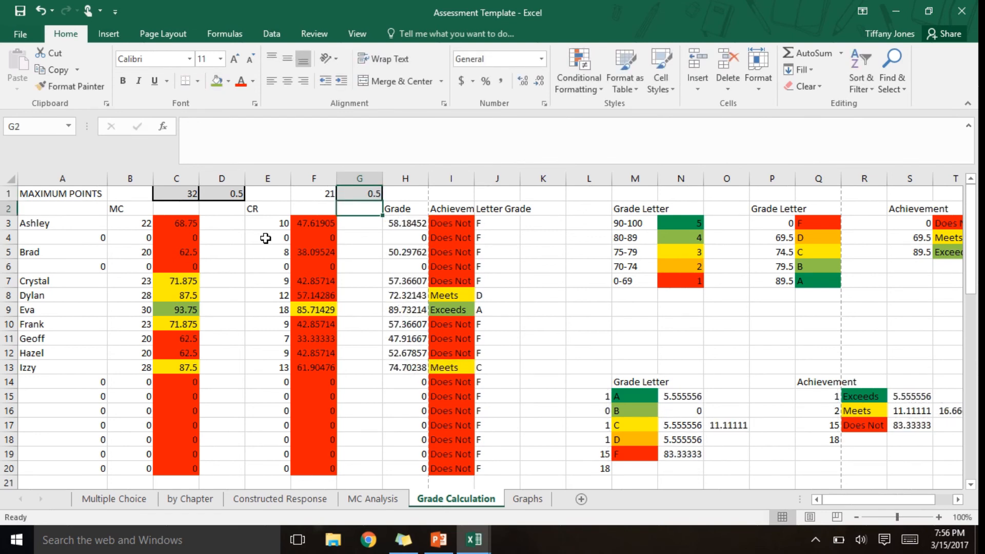
- Examine the students' multiple-choice percentages down column C of the Grade Calculation sheet
{"action": "key", "text": "Down"}
{"action": "key", "text": "Left"}
{"action": "key", "text": "Left"}
{"action": "key", "text": "Left"}
{"action": "key", "text": "Left"}
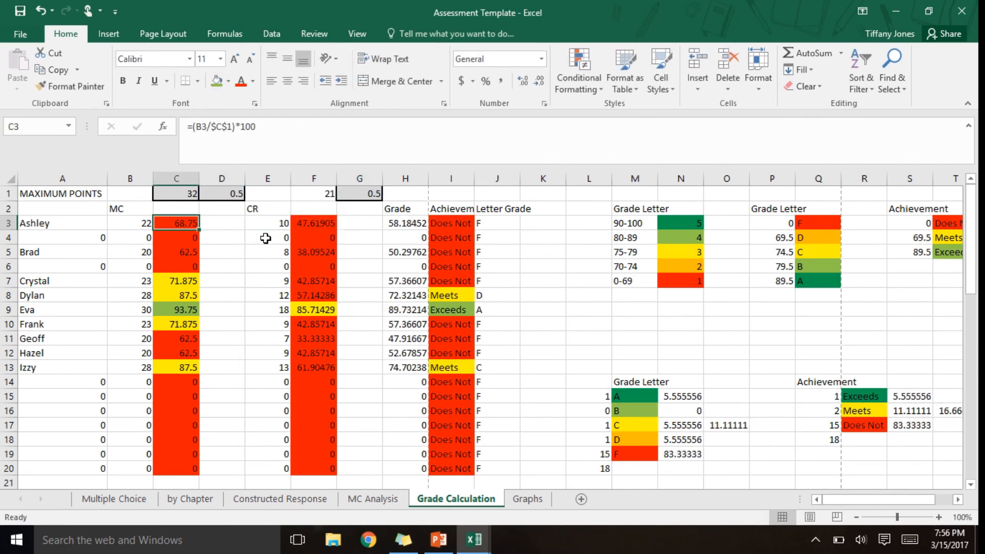
{"action": "key", "text": "Down"}
{"action": "key", "text": "Down"}
{"action": "key", "text": "Down"}
{"action": "key", "text": "Down"}
{"action": "key", "text": "Down"}
{"action": "key", "text": "Down"}
{"action": "key", "text": "Down"}
{"action": "key", "text": "Down"}
{"action": "key", "text": "Down"}
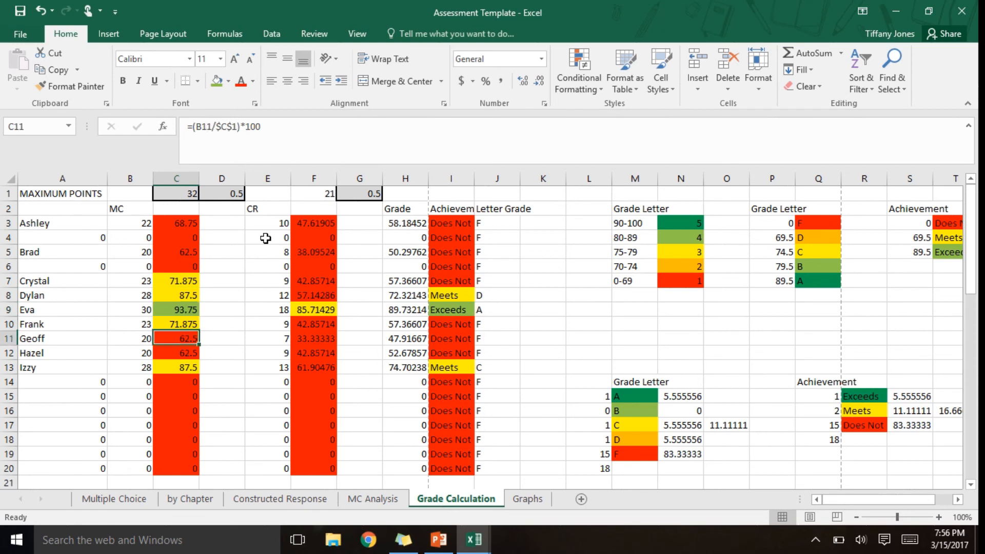
{"action": "key", "text": "Down"}
{"action": "key", "text": "Down"}
- Examine the students' constructed response percentages in column F
{"action": "key", "text": "Right"}
{"action": "key", "text": "Right"}
{"action": "key", "text": "Right"}
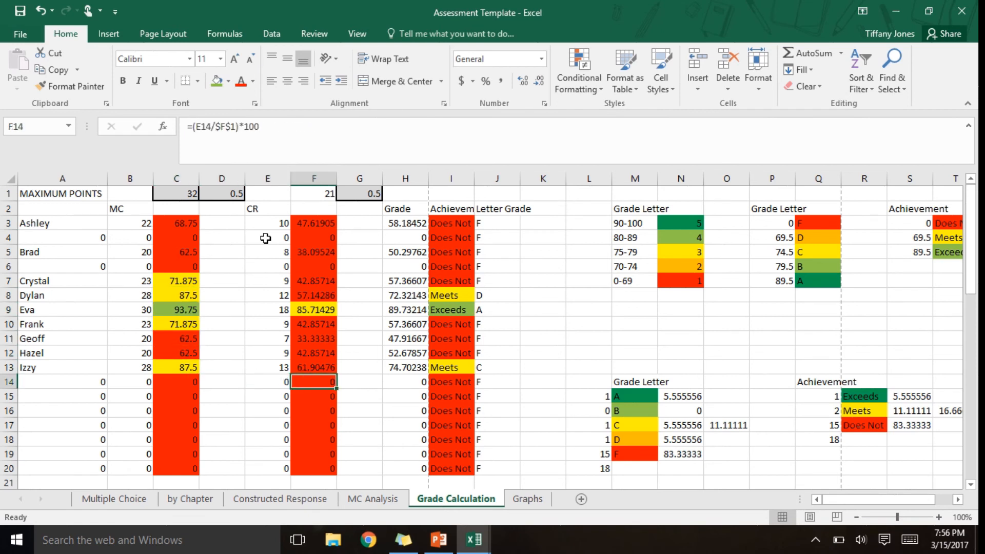
{"action": "key", "text": "Up"}
{"action": "key", "text": "Up"}
{"action": "key", "text": "Up"}
{"action": "key", "text": "Up"}
{"action": "key", "text": "Up"}
{"action": "key", "text": "Up"}
{"action": "key", "text": "Up"}
{"action": "key", "text": "Up"}
{"action": "key", "text": "Up"}
{"action": "key", "text": "Up"}
{"action": "key", "text": "Up"}
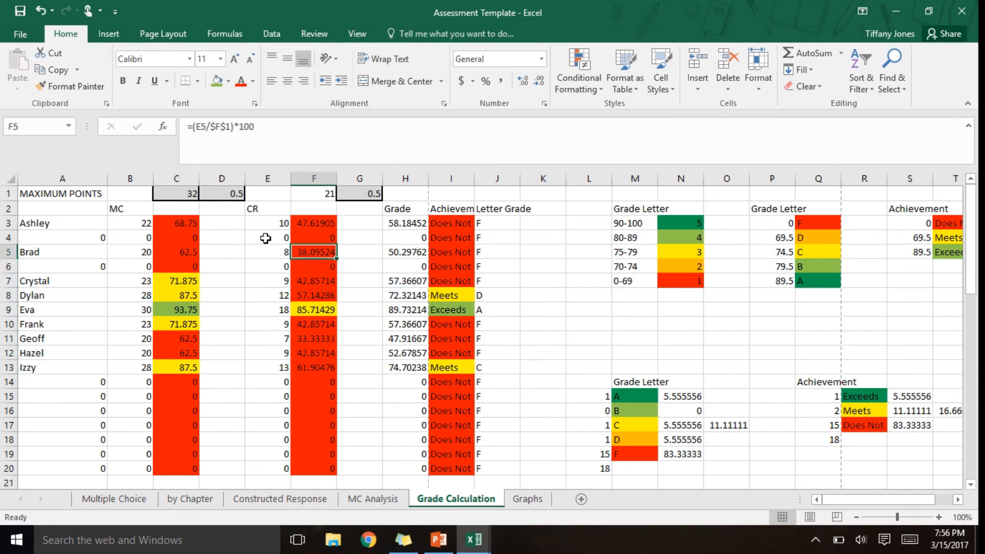
{"action": "key", "text": "Down"}
{"action": "key", "text": "Down"}
{"action": "key", "text": "Down"}
{"action": "key", "text": "Down"}
{"action": "key", "text": "Down"}
{"action": "key", "text": "Down"}
{"action": "key", "text": "Down"}
{"action": "key", "text": "Down"}
{"action": "key", "text": "Down"}
{"action": "key", "text": "Down"}
{"action": "key", "text": "Down"}
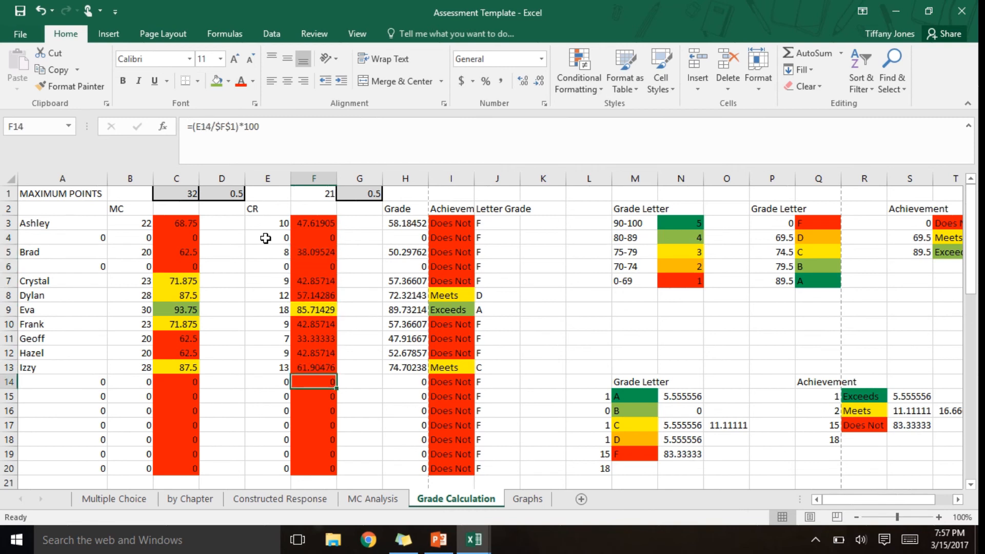
- Review the weighted grades down column H and the formula that combines both percentages with their weights
{"action": "key", "text": "Right"}
{"action": "key", "text": "Right"}
{"action": "key", "text": "Up"}
{"action": "key", "text": "Up"}
{"action": "key", "text": "Up"}
{"action": "key", "text": "Up"}
{"action": "key", "text": "Up"}
{"action": "key", "text": "Up"}
{"action": "key", "text": "Up"}
{"action": "key", "text": "Up"}
{"action": "key", "text": "Up"}
{"action": "key", "text": "Up"}
{"action": "key", "text": "Up"}
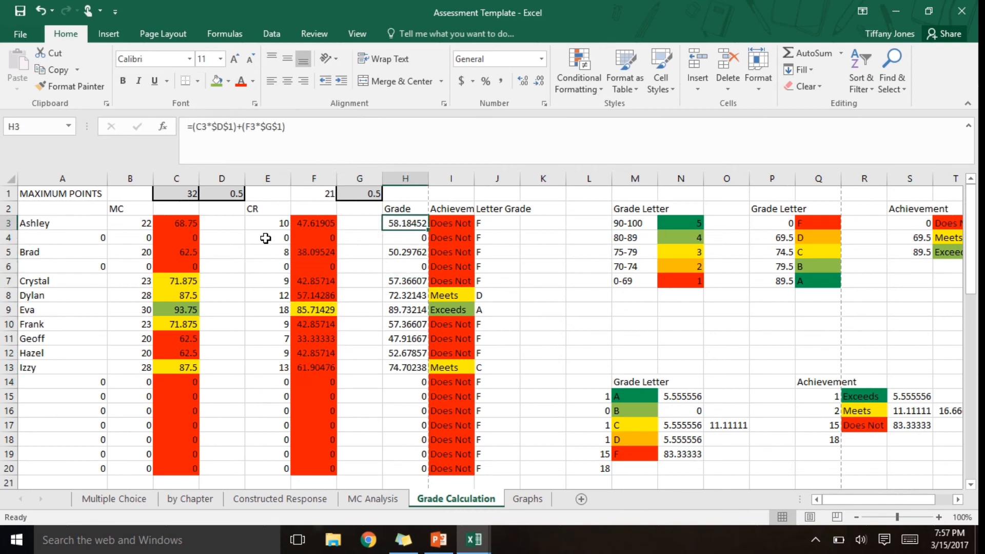
{"action": "key", "text": "Down"}
{"action": "key", "text": "Down"}
{"action": "key", "text": "Down"}
{"action": "key", "text": "Down"}
{"action": "key", "text": "Down"}
{"action": "key", "text": "Down"}
{"action": "key", "text": "Down"}
{"action": "key", "text": "Down"}
{"action": "key", "text": "Down"}
{"action": "key", "text": "Down"}
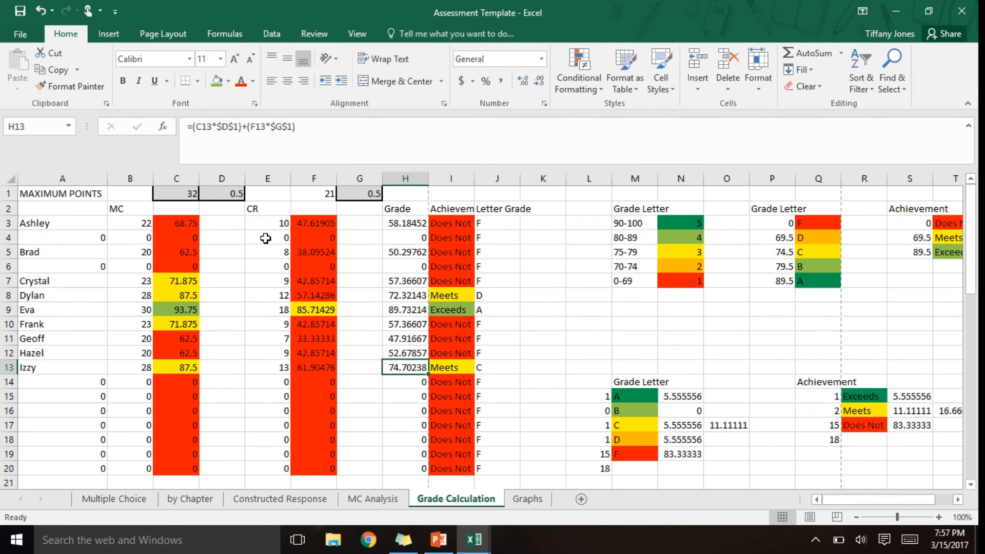
- Examine the letter grades in column J and the achievement levels in column I, including their LOOKUP formulas
{"action": "scroll", "coordinate": [265, 238], "scroll_direction": "right", "scroll_amount": 2}
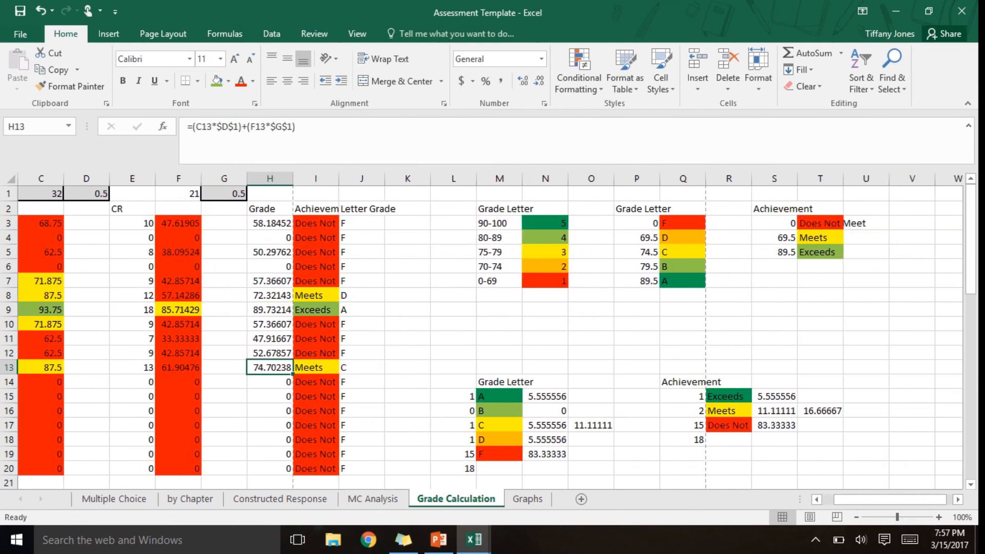
{"action": "key", "text": "Right"}
{"action": "key", "text": "Right"}
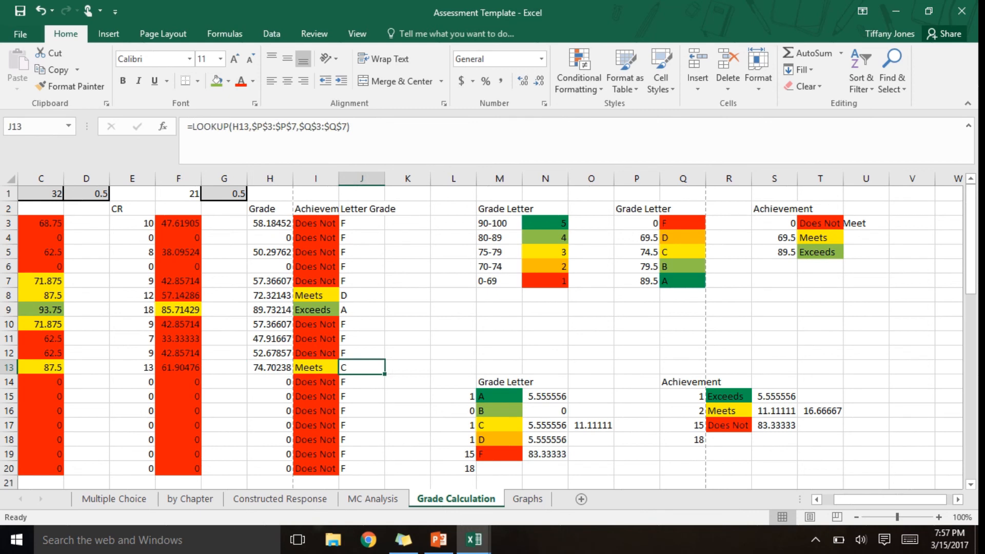
{"action": "key", "text": "Up"}
{"action": "key", "text": "Up"}
{"action": "key", "text": "Up"}
{"action": "key", "text": "Up"}
{"action": "key", "text": "Up"}
{"action": "key", "text": "Up"}
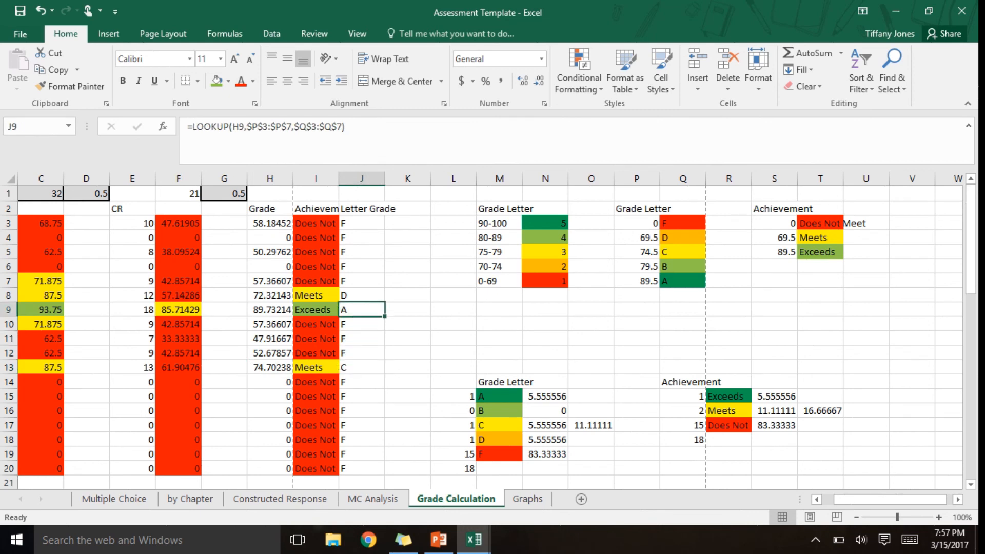
{"action": "key", "text": "Up"}
{"action": "key", "text": "Up"}
{"action": "key", "text": "Up"}
{"action": "key", "text": "Up"}
{"action": "key", "text": "Up"}
{"action": "key", "text": "Left"}
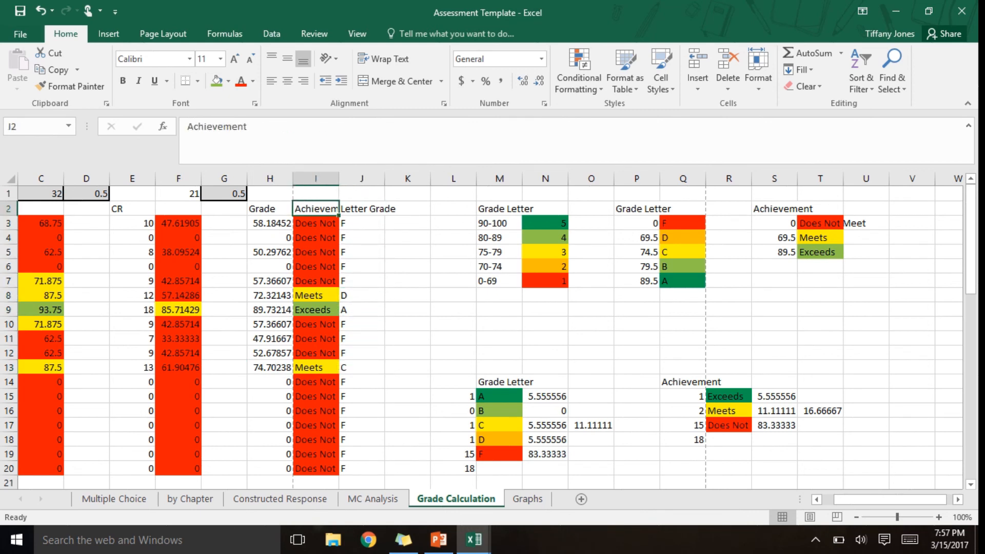
{"action": "key", "text": "Down"}
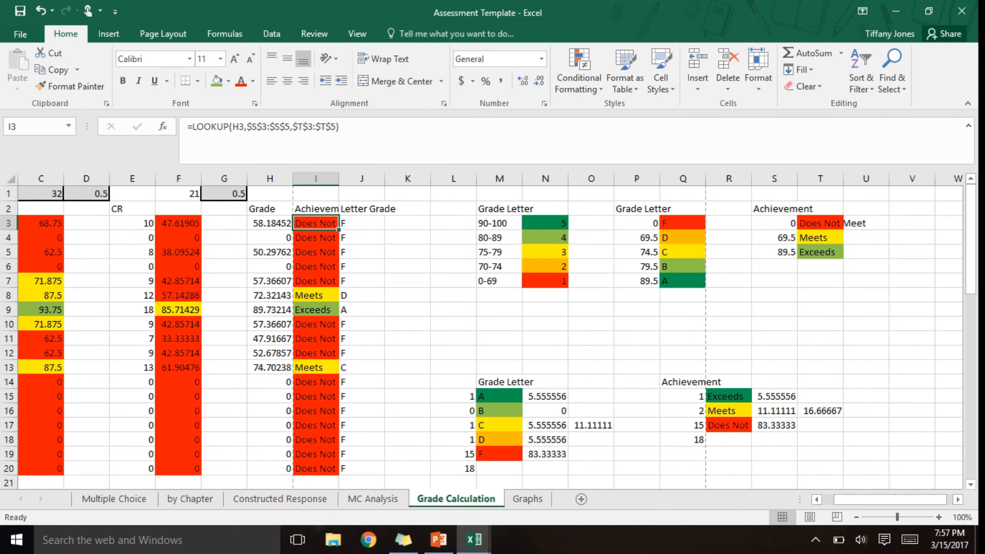
- Look over the grade range table in column M, from 90-100 down to 0-69
{"action": "key", "text": "Right"}
{"action": "key", "text": "Right"}
{"action": "key", "text": "Right"}
{"action": "key", "text": "Right"}
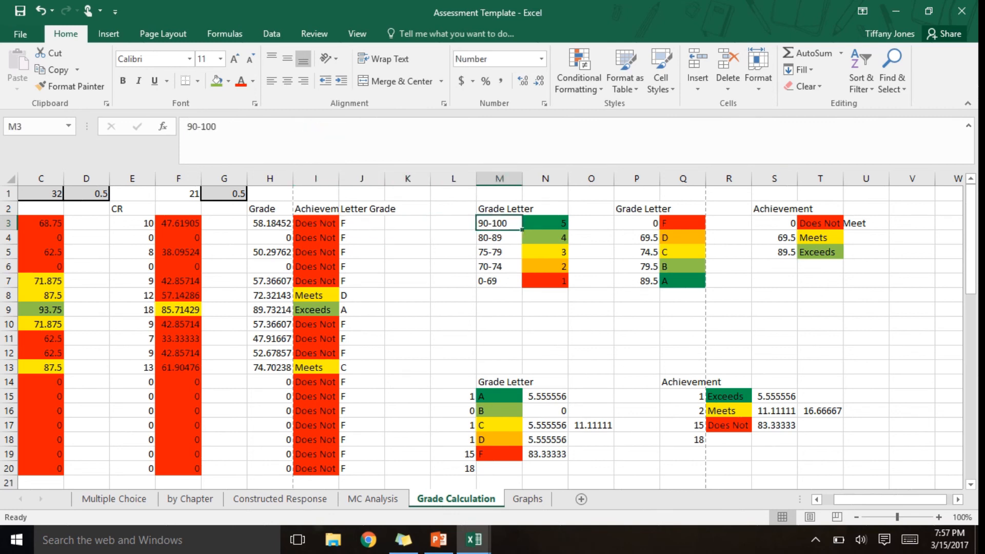
{"action": "key", "text": "Down"}
{"action": "key", "text": "Down"}
{"action": "key", "text": "Down"}
{"action": "key", "text": "Down"}
{"action": "key", "text": "Down"}
{"action": "key", "text": "Down"}
{"action": "key", "text": "Down"}
{"action": "key", "text": "Down"}
{"action": "key", "text": "Down"}
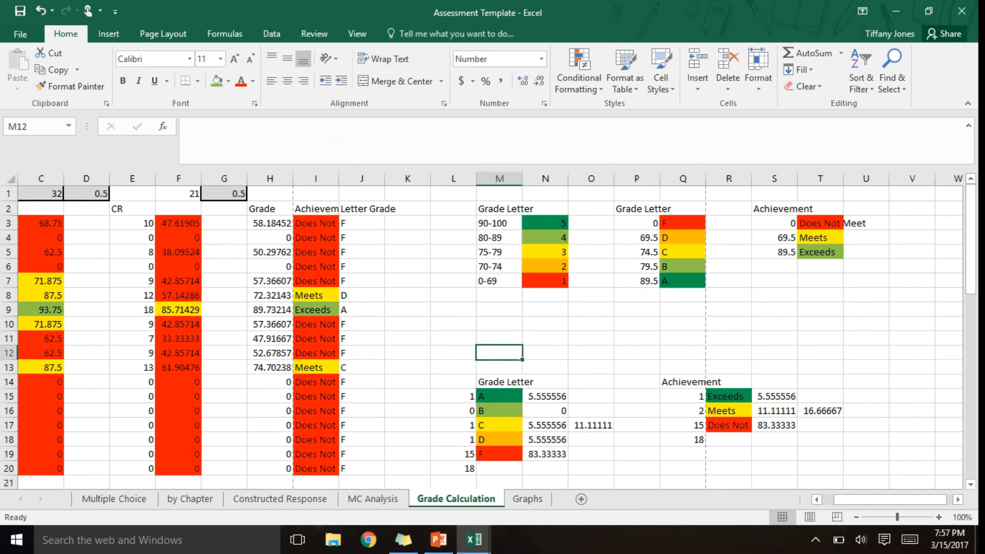
- Check the number of students per letter grade, A to F, in cells L15 to L19
{"action": "key", "text": "Left"}
{"action": "key", "text": "Down"}
{"action": "key", "text": "Down"}
{"action": "key", "text": "Down"}
{"action": "key", "text": "Down"}
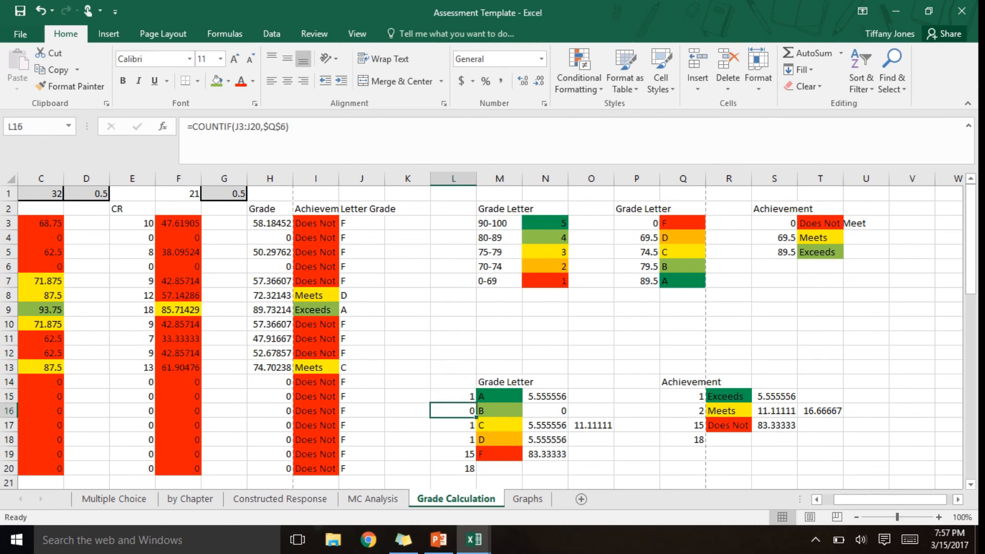
{"action": "key", "text": "Up"}
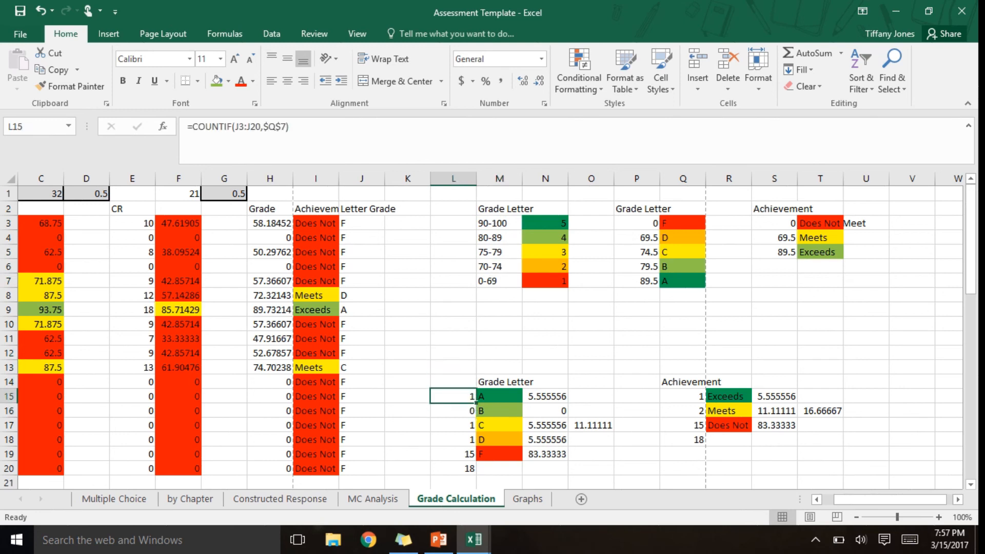
{"action": "key", "text": "Down"}
{"action": "key", "text": "Down"}
{"action": "key", "text": "Down"}
{"action": "key", "text": "Down"}
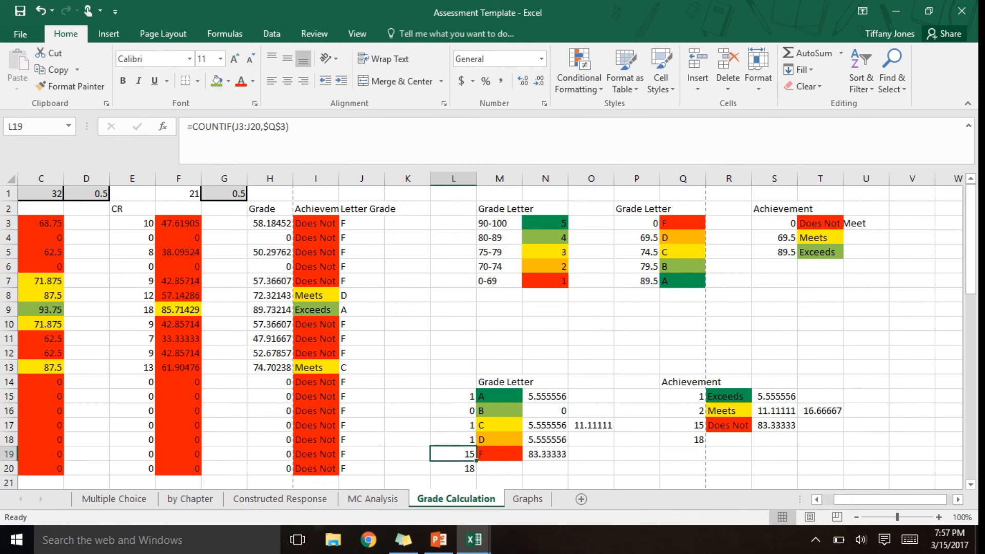
- Review the percentage of students earning each letter grade in cells N15 to N19
{"action": "key", "text": "Right"}
{"action": "key", "text": "Right"}
{"action": "key", "text": "Up"}
{"action": "key", "text": "Up"}
{"action": "key", "text": "Up"}
{"action": "key", "text": "Up"}
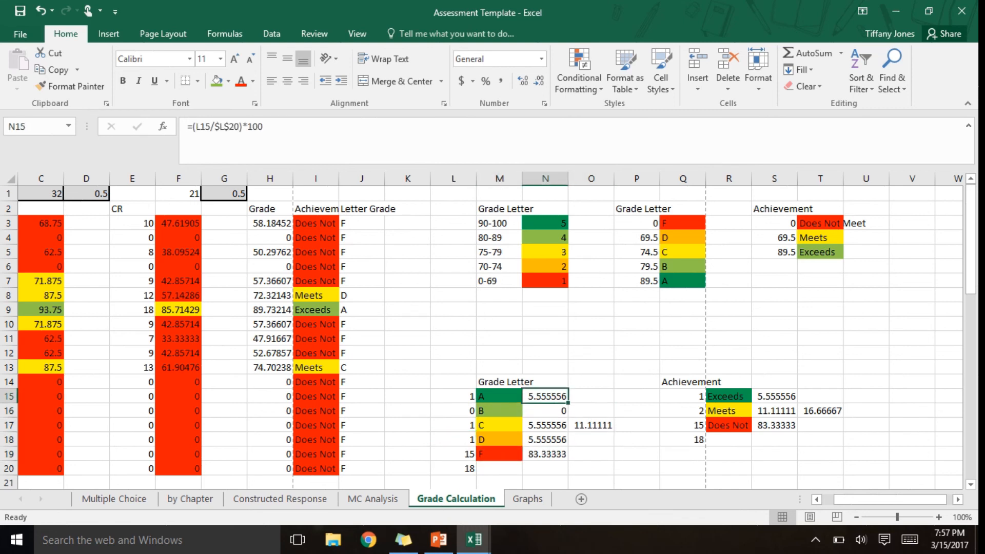
{"action": "key", "text": "Down"}
{"action": "key", "text": "Down"}
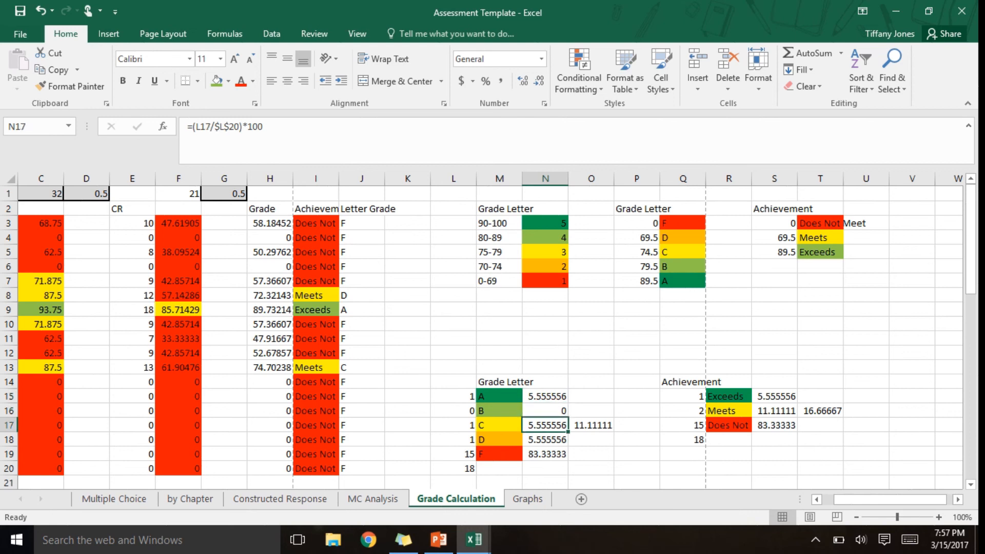
{"action": "key", "text": "Down"}
{"action": "key", "text": "Down"}
{"action": "key", "text": "Down"}
{"action": "key", "text": "Up"}
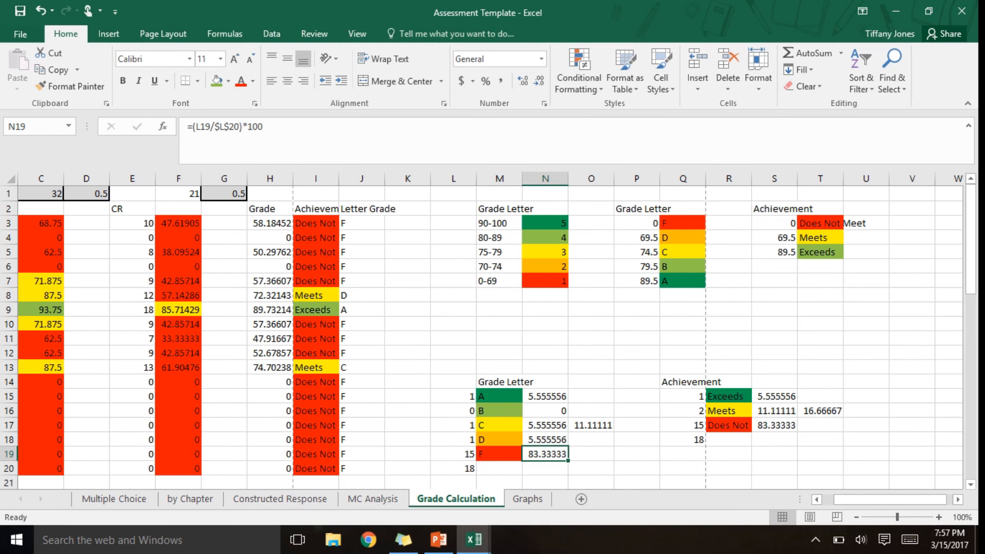
- Examine the student counts for the Meets and Does Not achievement levels in column Q
{"action": "key", "text": "Right"}
{"action": "key", "text": "Right"}
{"action": "key", "text": "Right"}
{"action": "key", "text": "Up"}
{"action": "key", "text": "Up"}
{"action": "key", "text": "Up"}
{"action": "key", "text": "Up"}
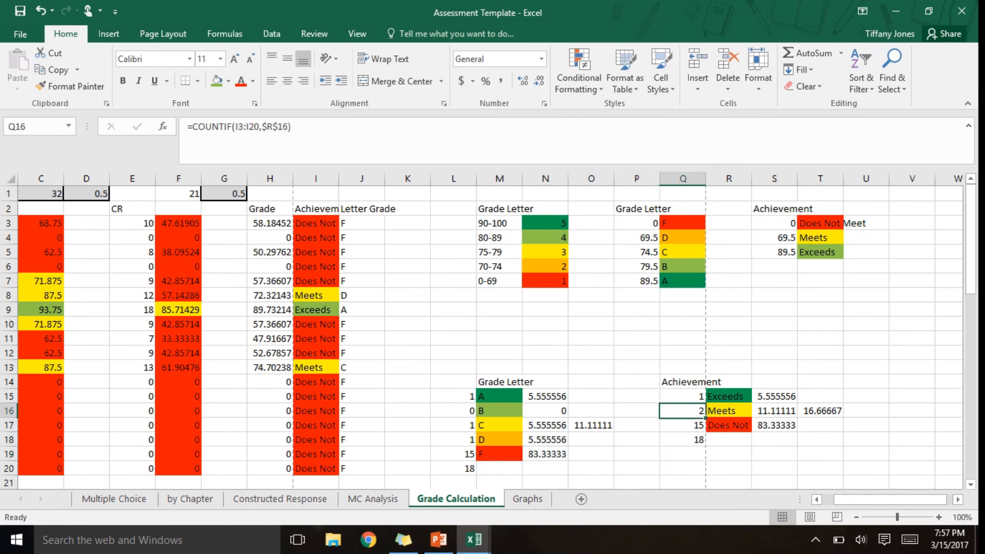
{"action": "key", "text": "Down"}
{"action": "key", "text": "Down"}
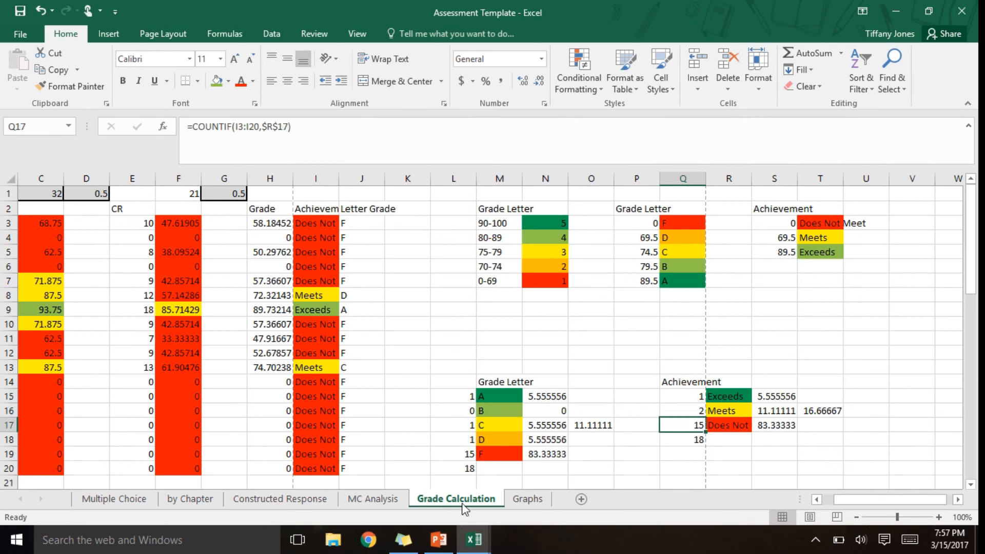
- View the Grade Letter and Achievement pie charts on the Graphs sheet
{"action": "left_click", "coordinate": [529, 502]}
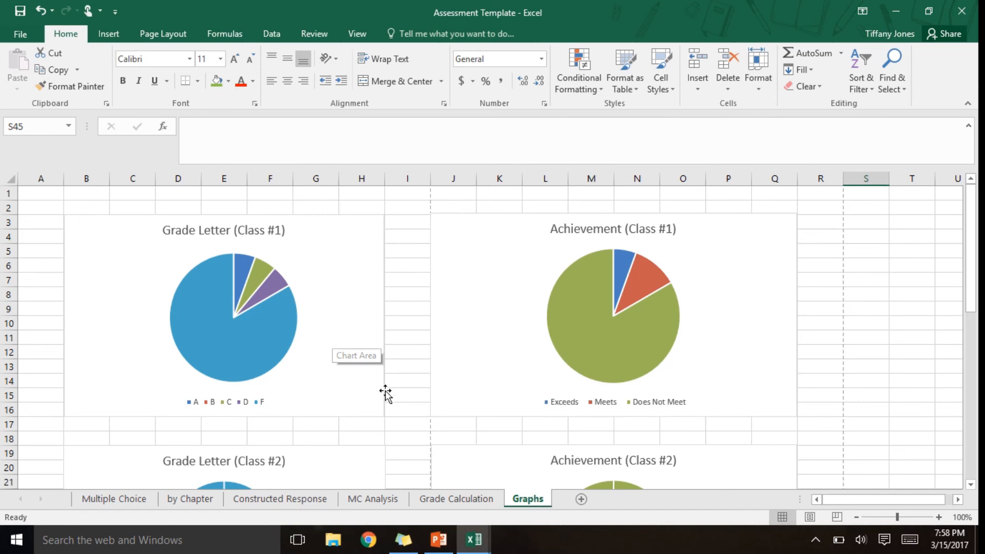
{"action": "left_click", "coordinate": [440, 542]}
{"action": "left_click", "coordinate": [440, 543]}
{"action": "mouse_move", "coordinate": [478, 5]}
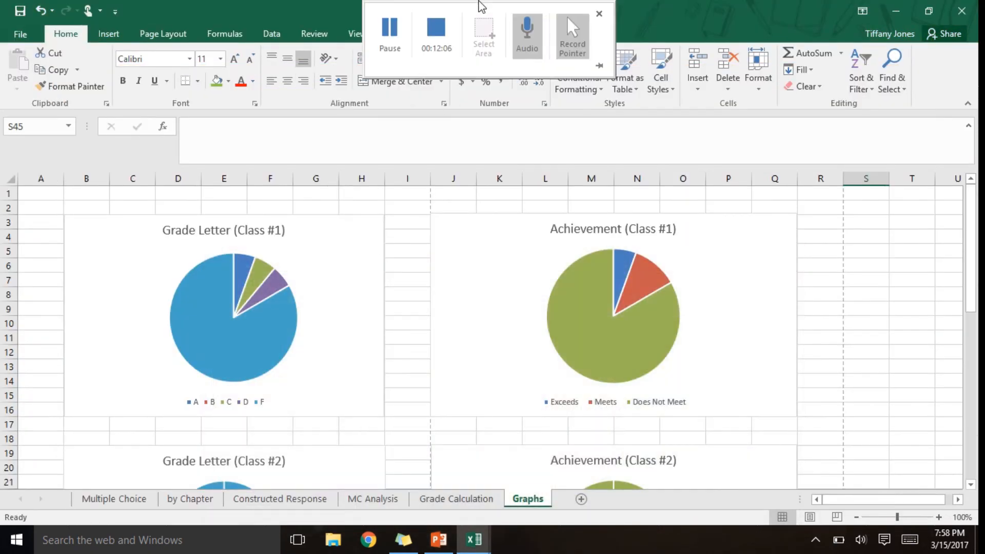